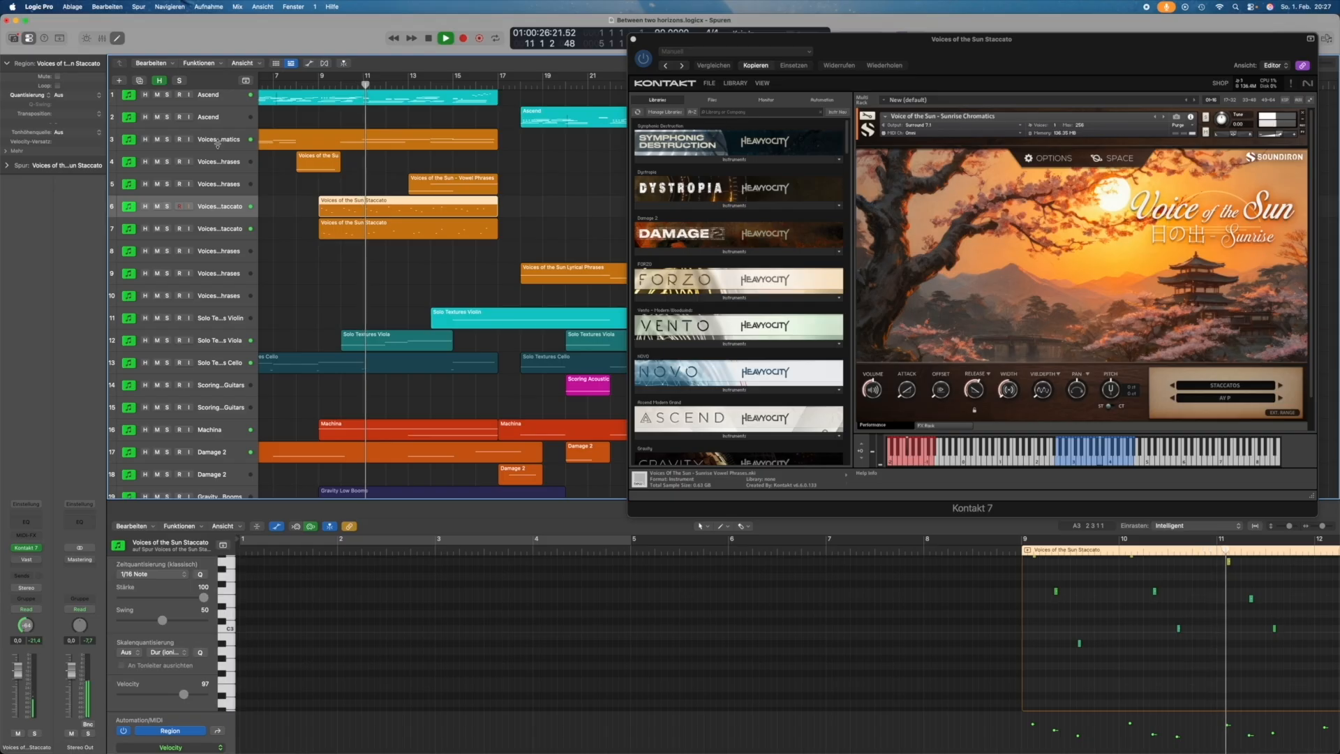
Step: Select the Vowel Phrases track, then the Lyrical Phrases track 9 to show its notes and instrument
{"action": "left_click", "coordinate": [211, 186]}
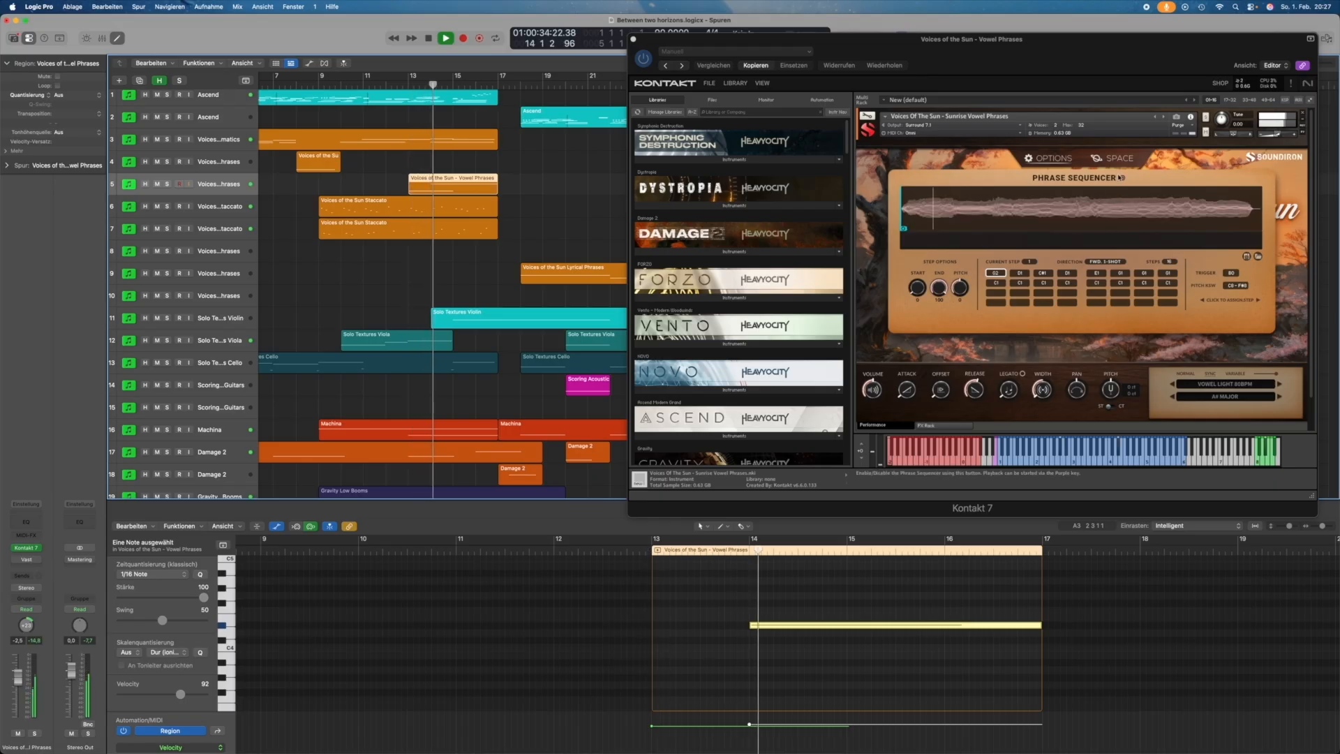
{"action": "scroll", "coordinate": [402, 295], "scroll_direction": "right", "scroll_amount": 2}
{"action": "scroll", "coordinate": [403, 294], "scroll_direction": "right", "scroll_amount": 3}
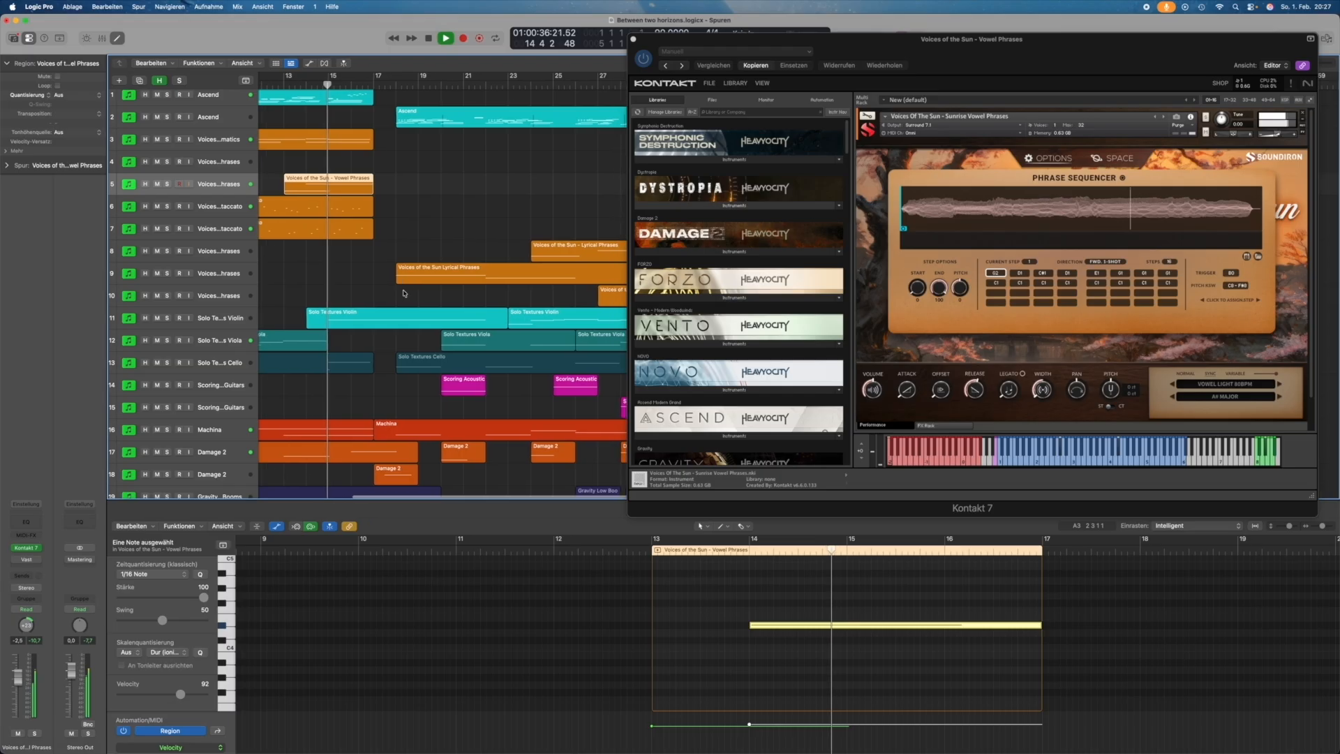
{"action": "scroll", "coordinate": [399, 293], "scroll_direction": "down", "scroll_amount": 2}
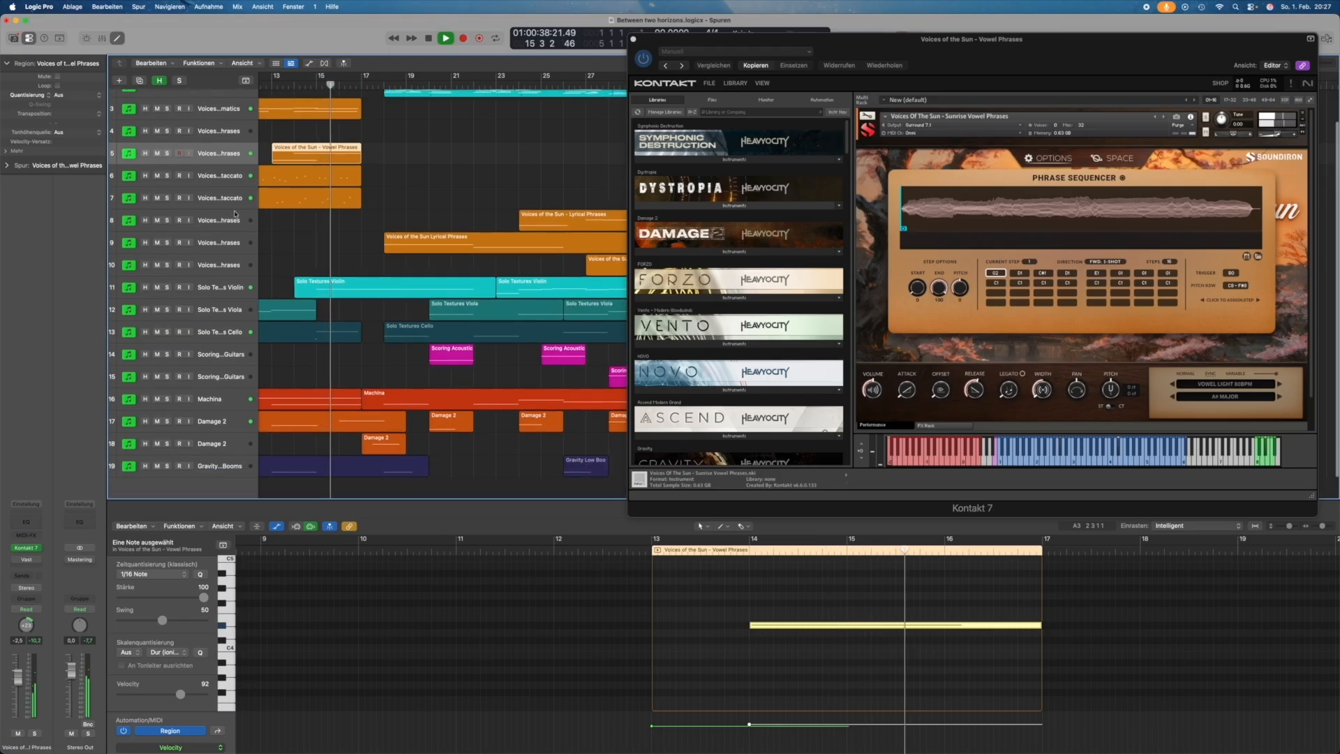
{"action": "left_click", "coordinate": [208, 244]}
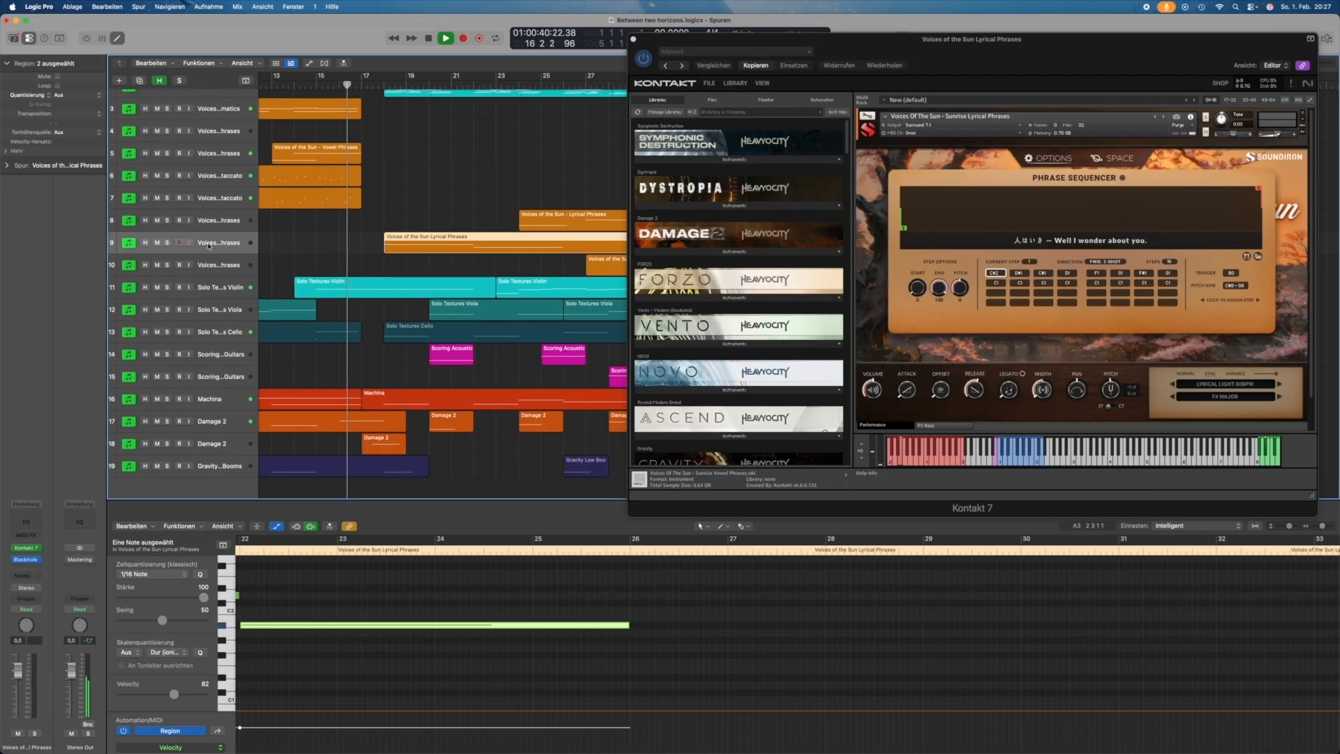
Step: Check the Lyrical Phrases Space settings and phrase sequencer, then view track 8's main page
{"action": "left_click", "coordinate": [1116, 159]}
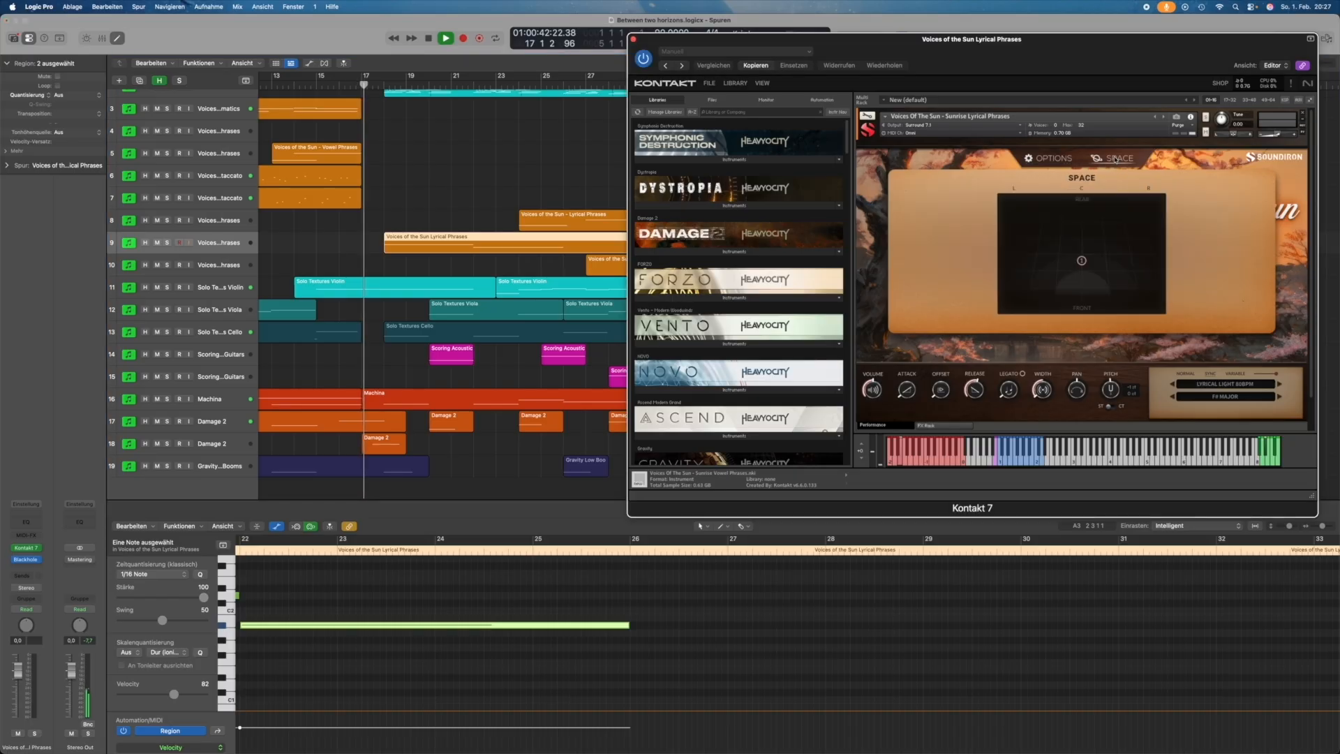
{"action": "left_click", "coordinate": [1050, 160]}
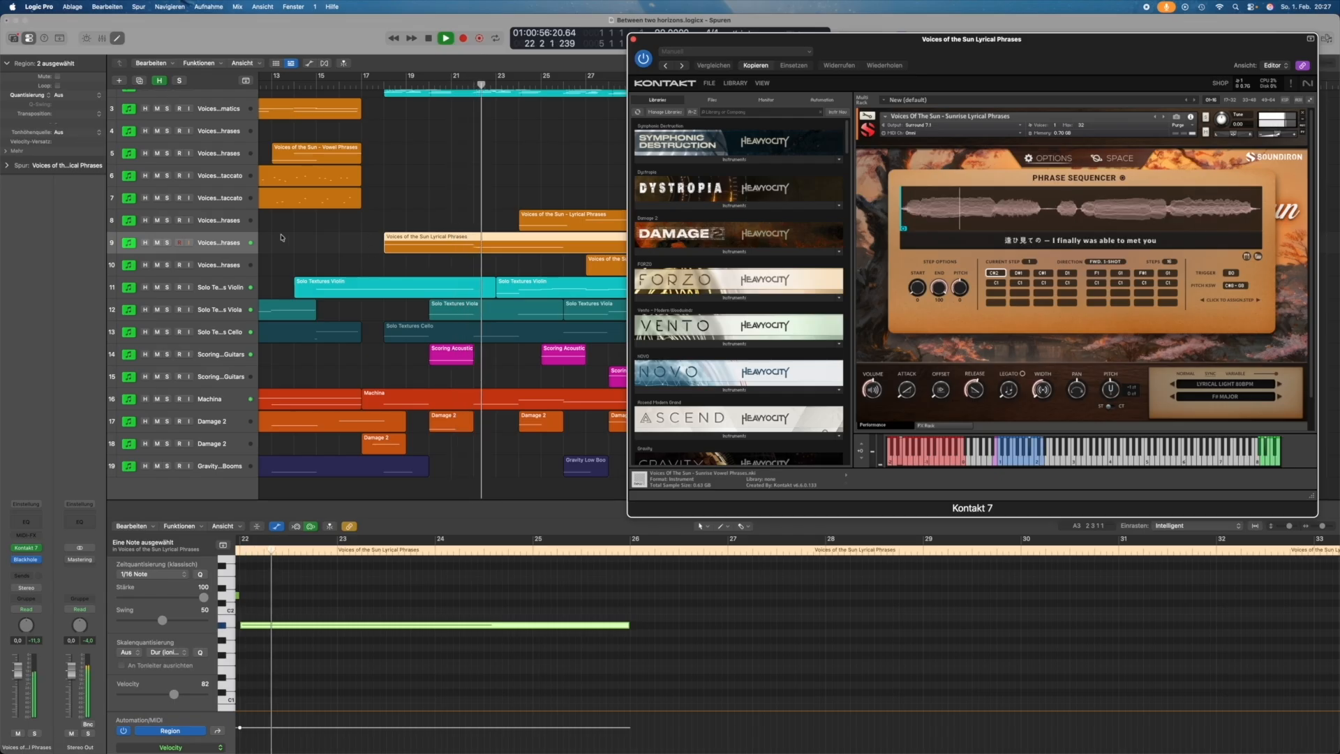
{"action": "left_click", "coordinate": [211, 224]}
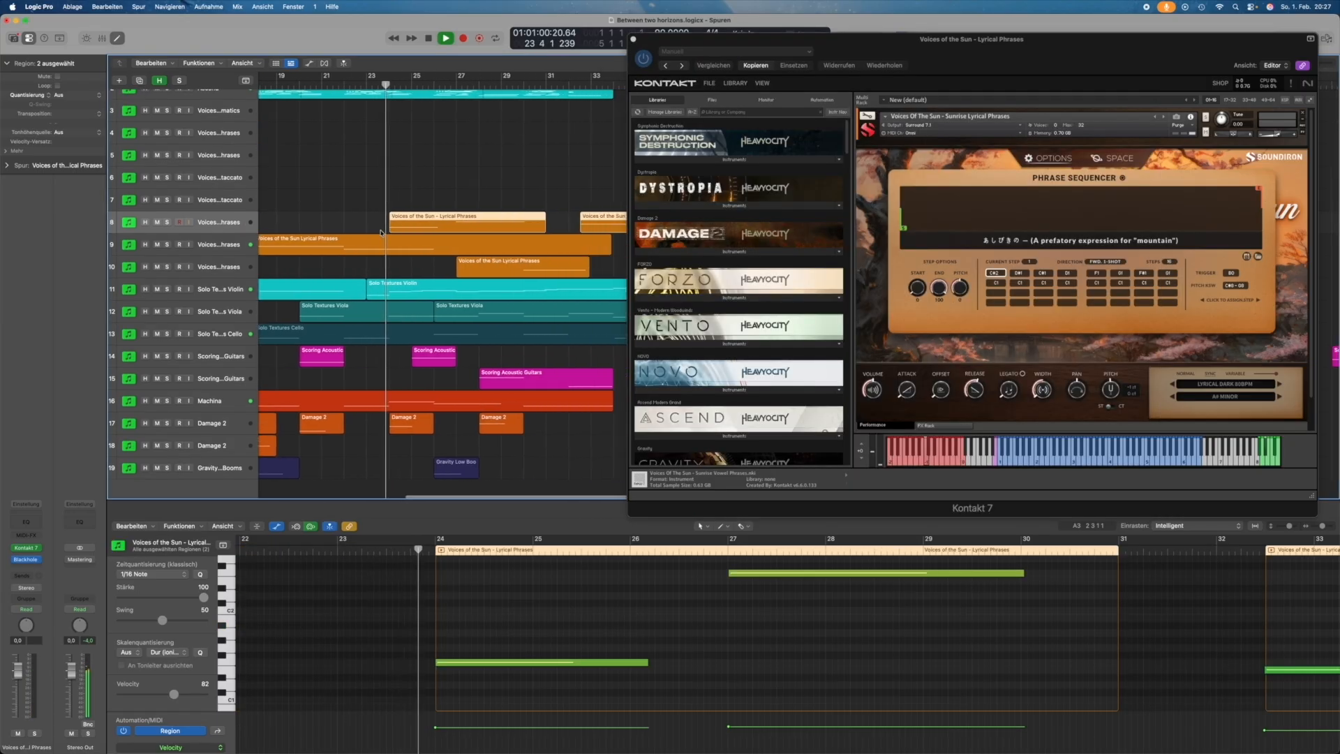
{"action": "left_click", "coordinate": [1053, 160]}
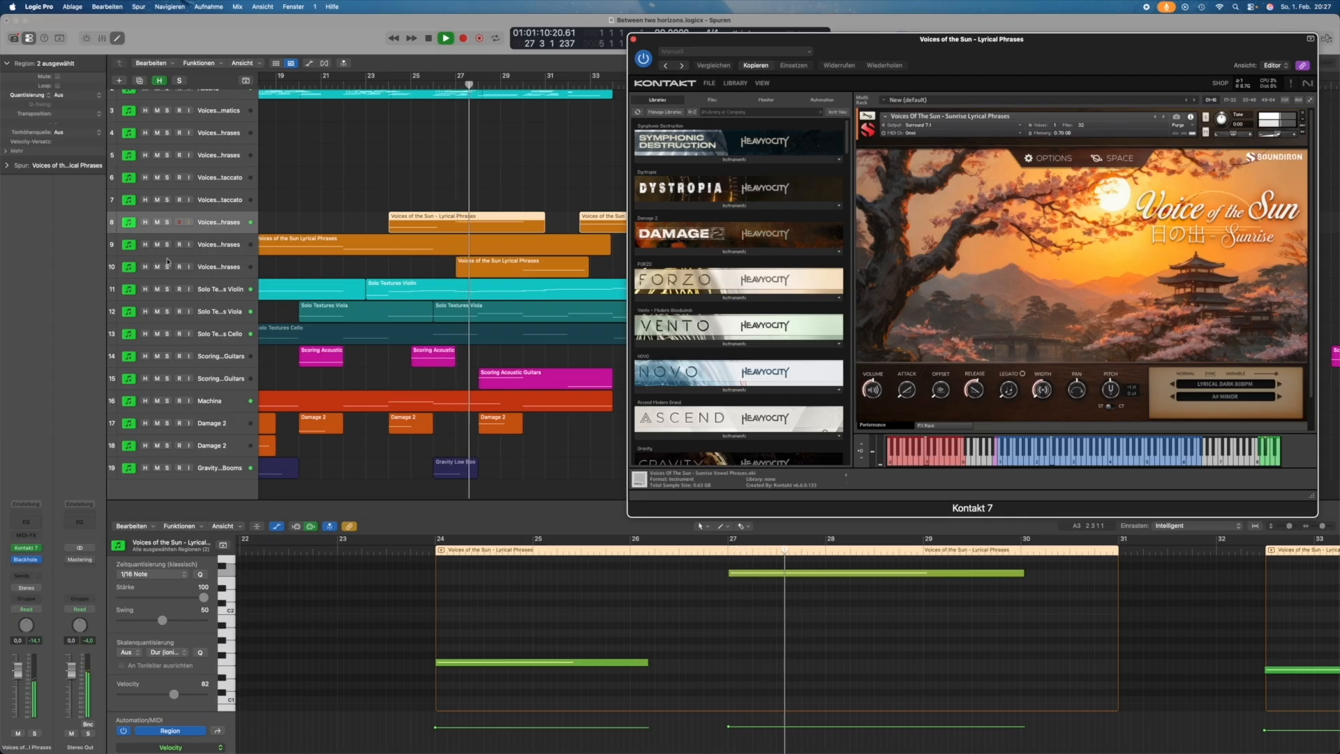
Step: Compare the Lyrical Phrases instruments on tracks 10, 8 and 9
{"action": "left_click", "coordinate": [208, 270]}
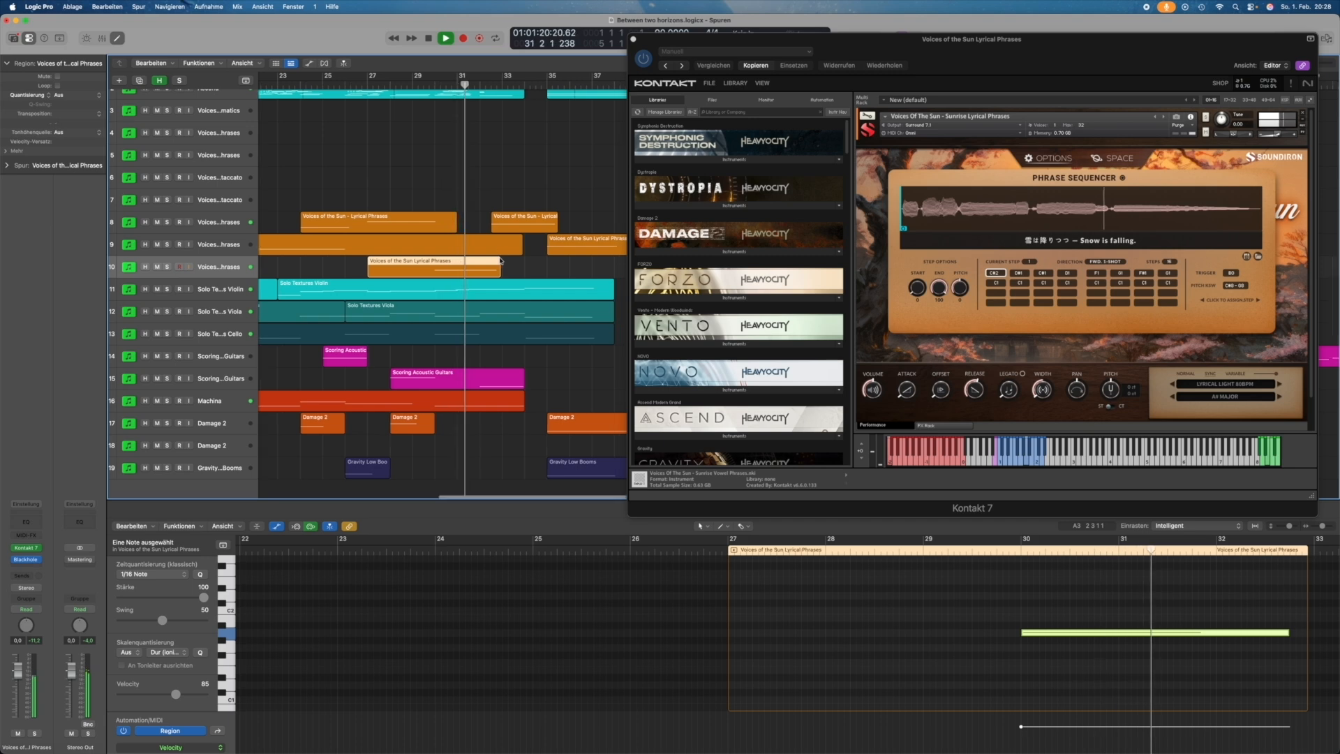
{"action": "left_click", "coordinate": [210, 222]}
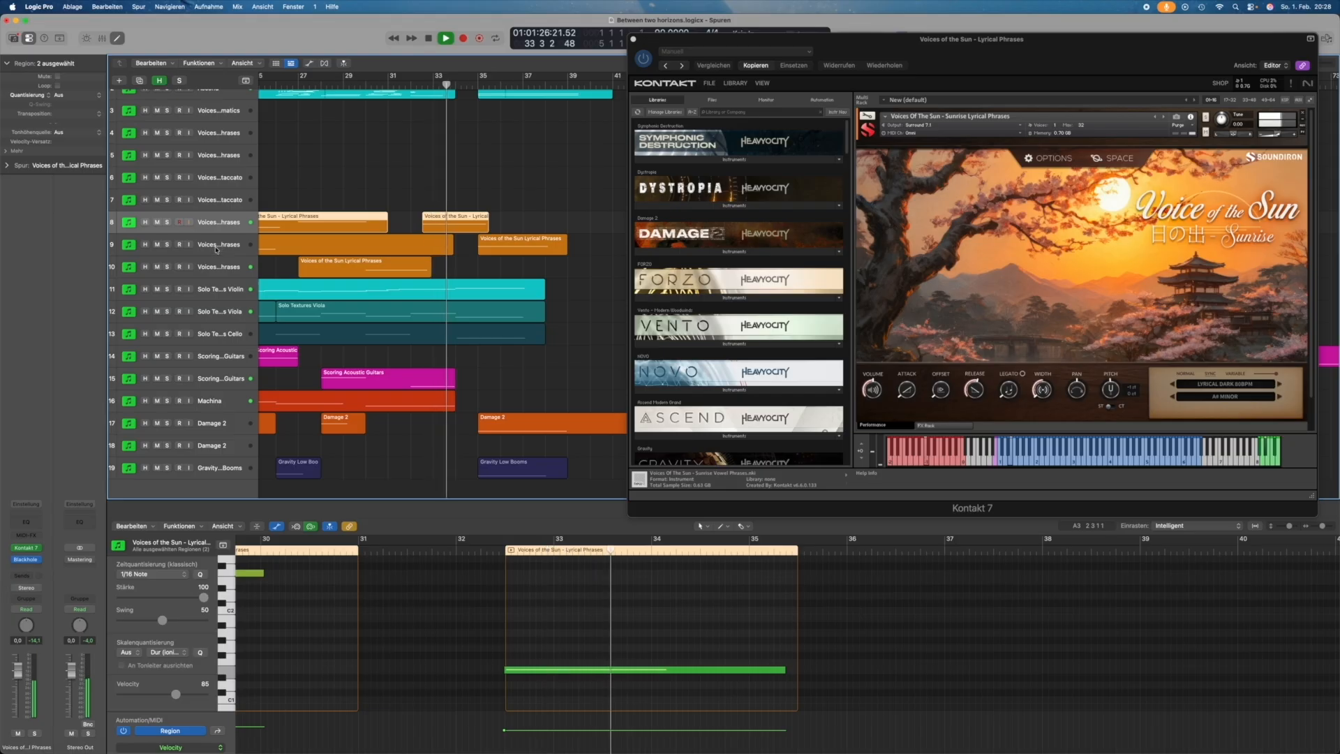
{"action": "left_click", "coordinate": [216, 245]}
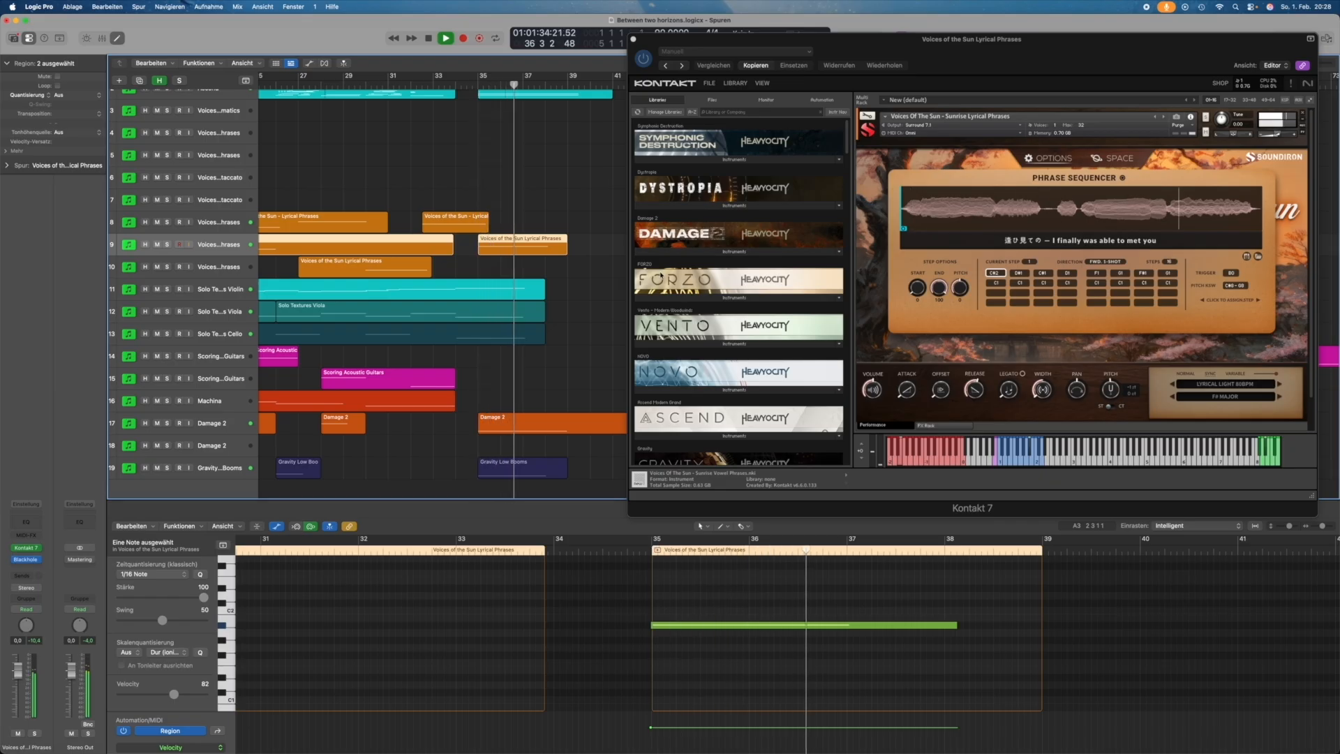
Step: Open the Ascend region on track 2 to show its notes in the editor
{"action": "scroll", "coordinate": [517, 302], "scroll_direction": "right", "scroll_amount": 2}
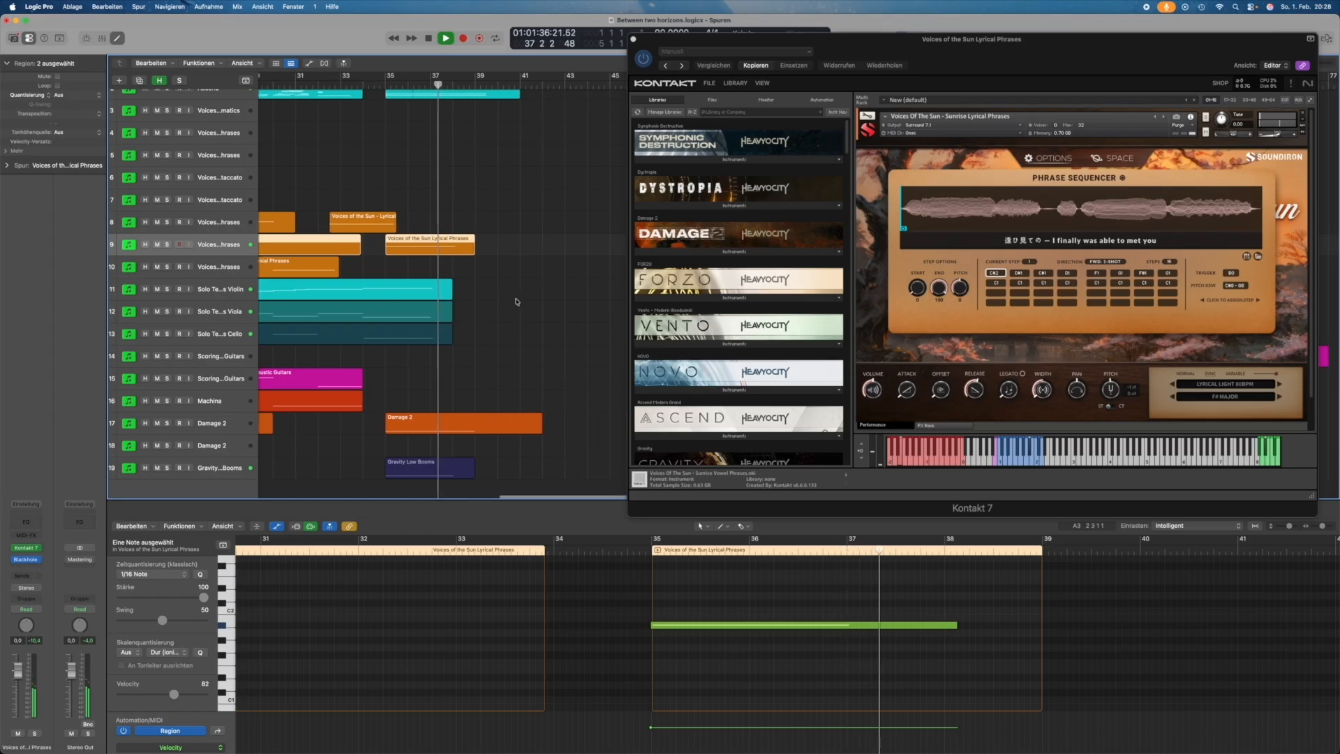
{"action": "scroll", "coordinate": [487, 131], "scroll_direction": "up", "scroll_amount": 2}
{"action": "scroll", "coordinate": [487, 130], "scroll_direction": "right", "scroll_amount": 2}
{"action": "left_click", "coordinate": [480, 120]}
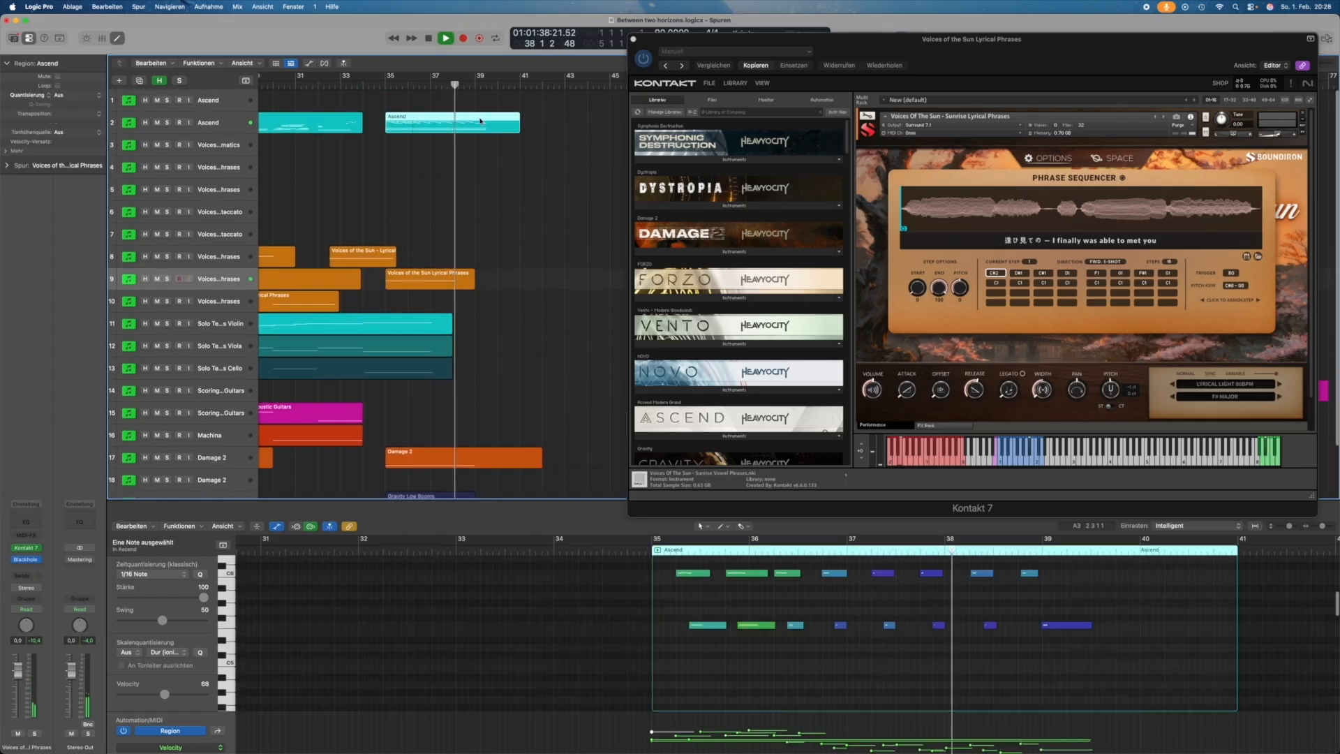
{"action": "scroll", "coordinate": [951, 648], "scroll_direction": "up", "scroll_amount": 3}
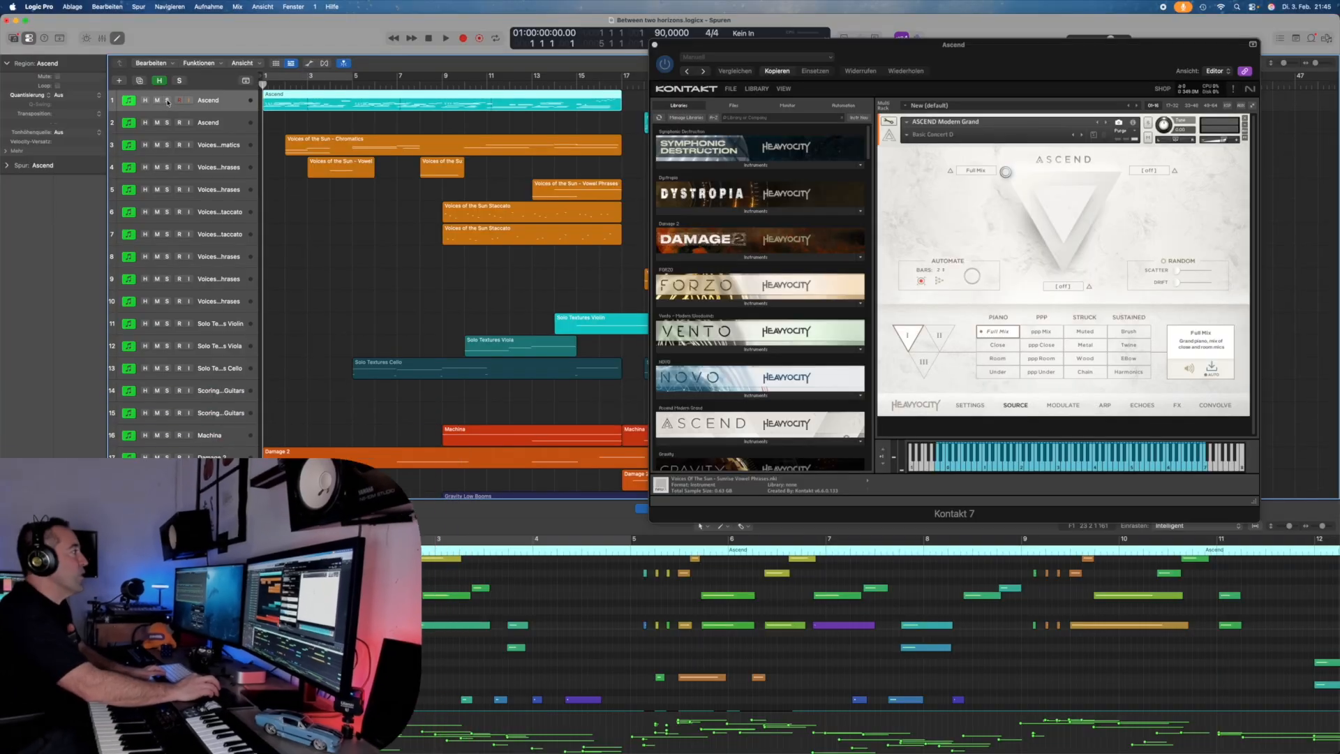
Step: Solo the first Ascend track, move the Kontakt window aside, and stop playback
{"action": "left_click", "coordinate": [168, 100]}
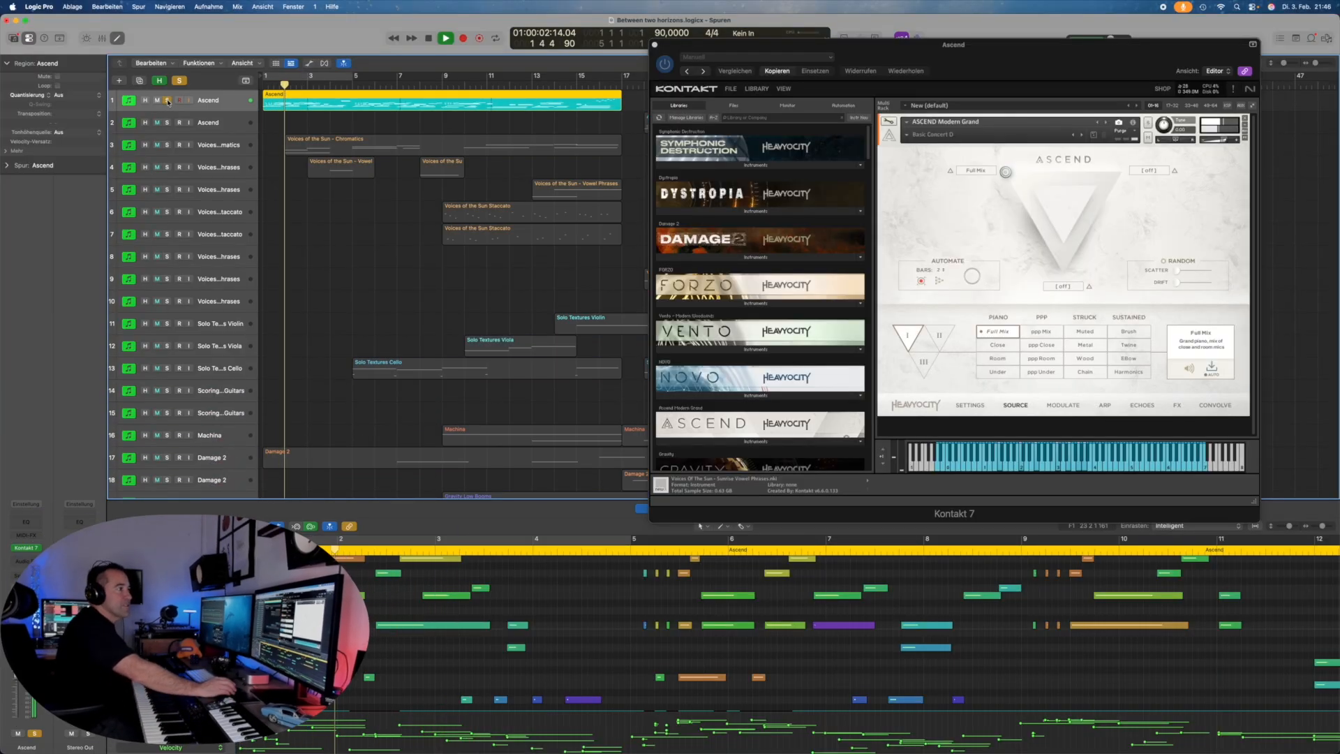
{"action": "left_click_drag", "start_coordinate": [867, 51], "coordinate": [851, 222]}
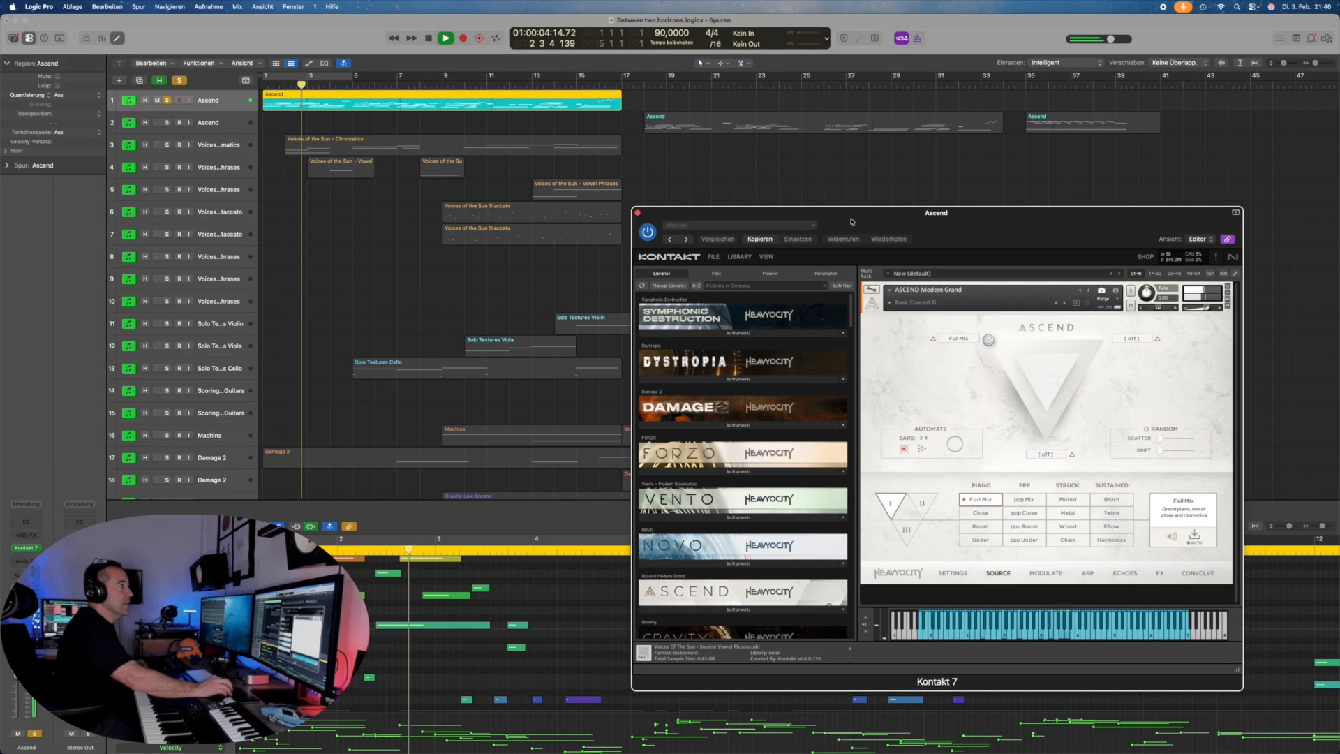
{"action": "left_click", "coordinate": [429, 39]}
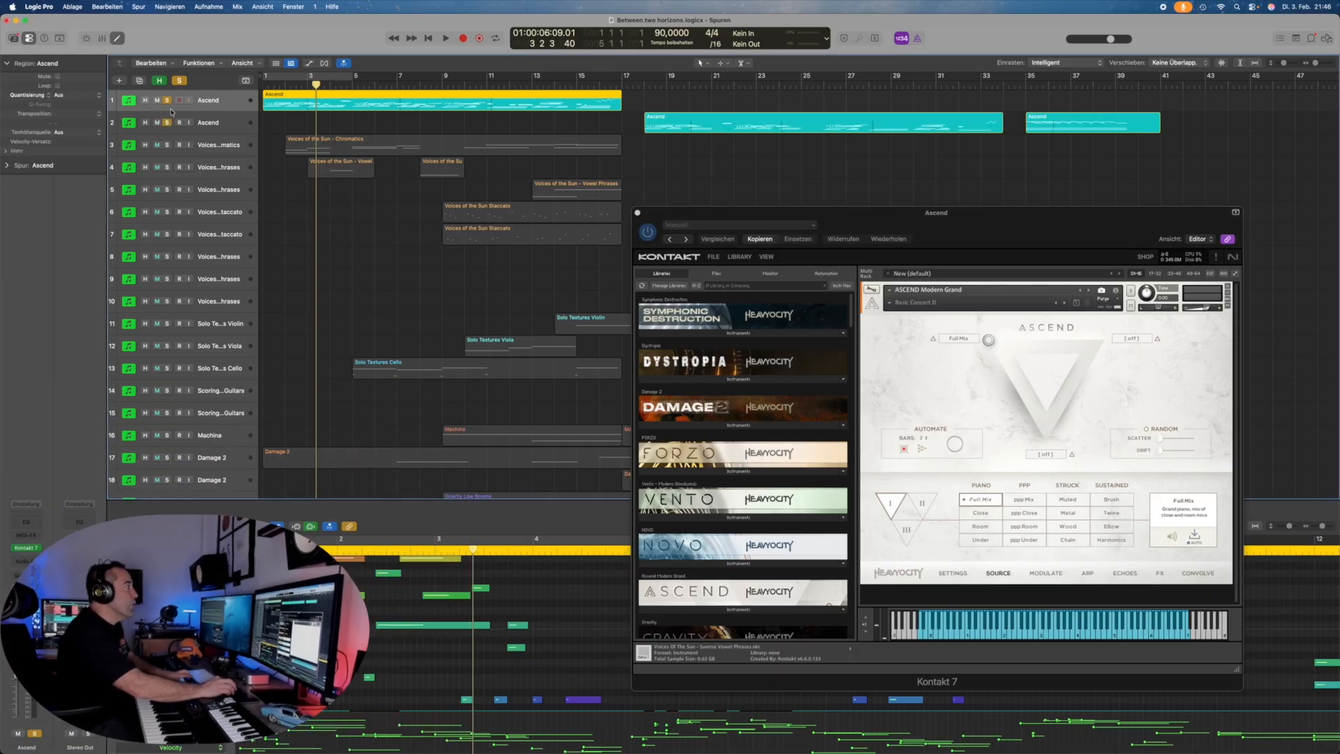
Step: Unsolo the first Ascend track, set the playhead to bar 18, and select the second Ascend track
{"action": "left_click", "coordinate": [167, 100]}
{"action": "left_click", "coordinate": [636, 83]}
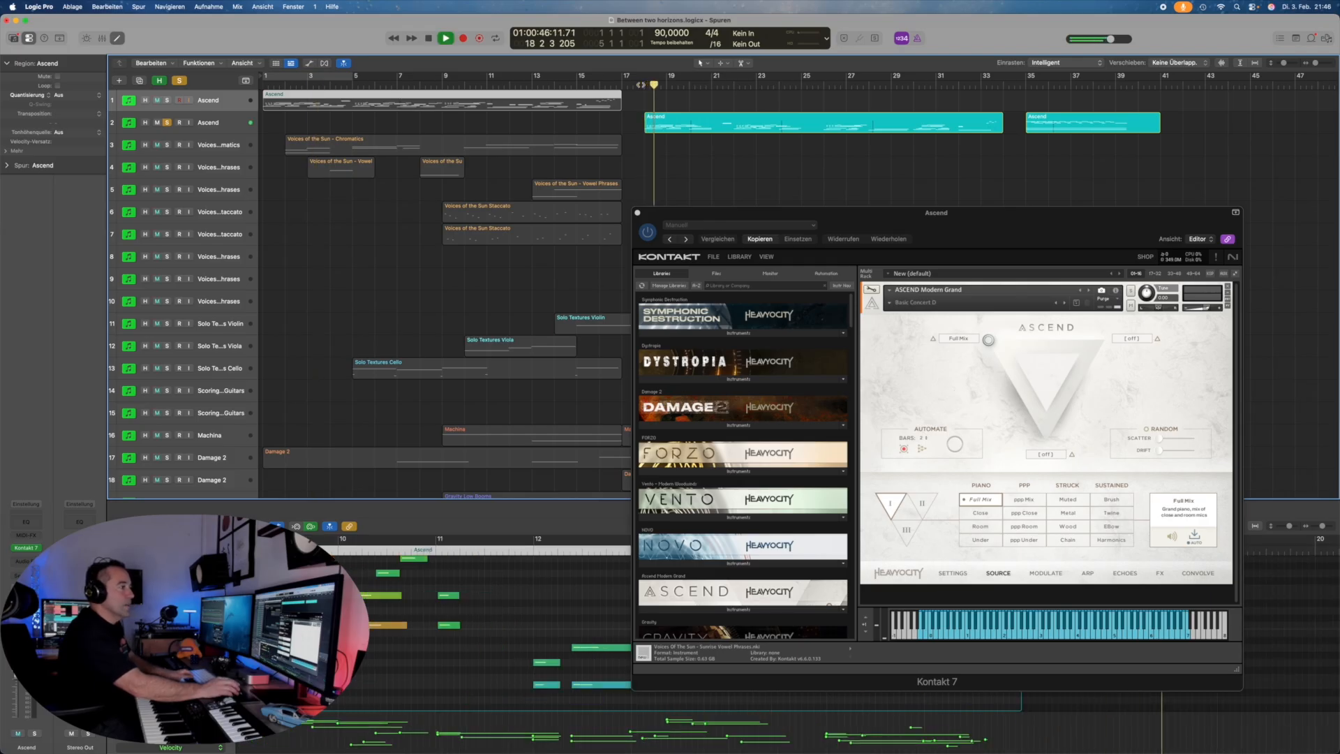
{"action": "left_click", "coordinate": [220, 127]}
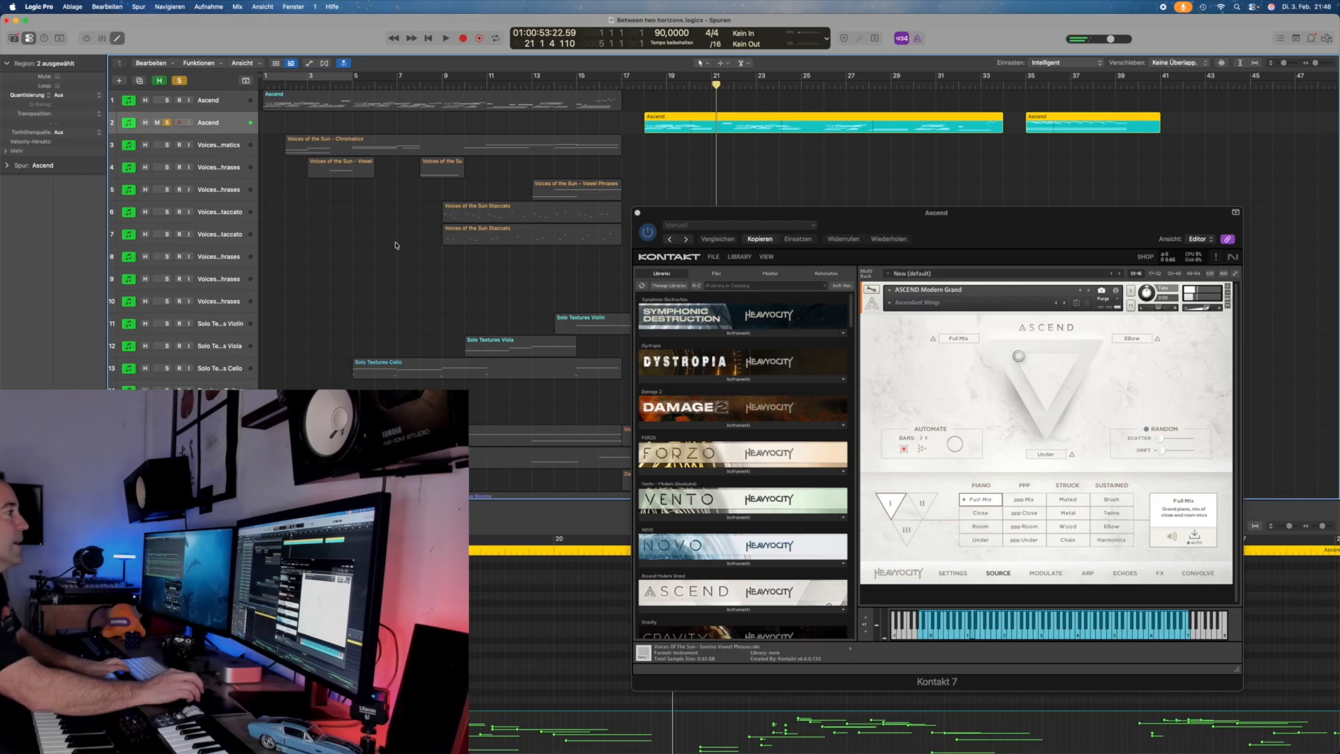
Step: Solo the Solo Textures Violin and Viola tracks, start playback, and unsolo the second Ascend track
{"action": "scroll", "coordinate": [394, 239], "scroll_direction": "down", "scroll_amount": 3}
{"action": "scroll", "coordinate": [395, 239], "scroll_direction": "right", "scroll_amount": 5}
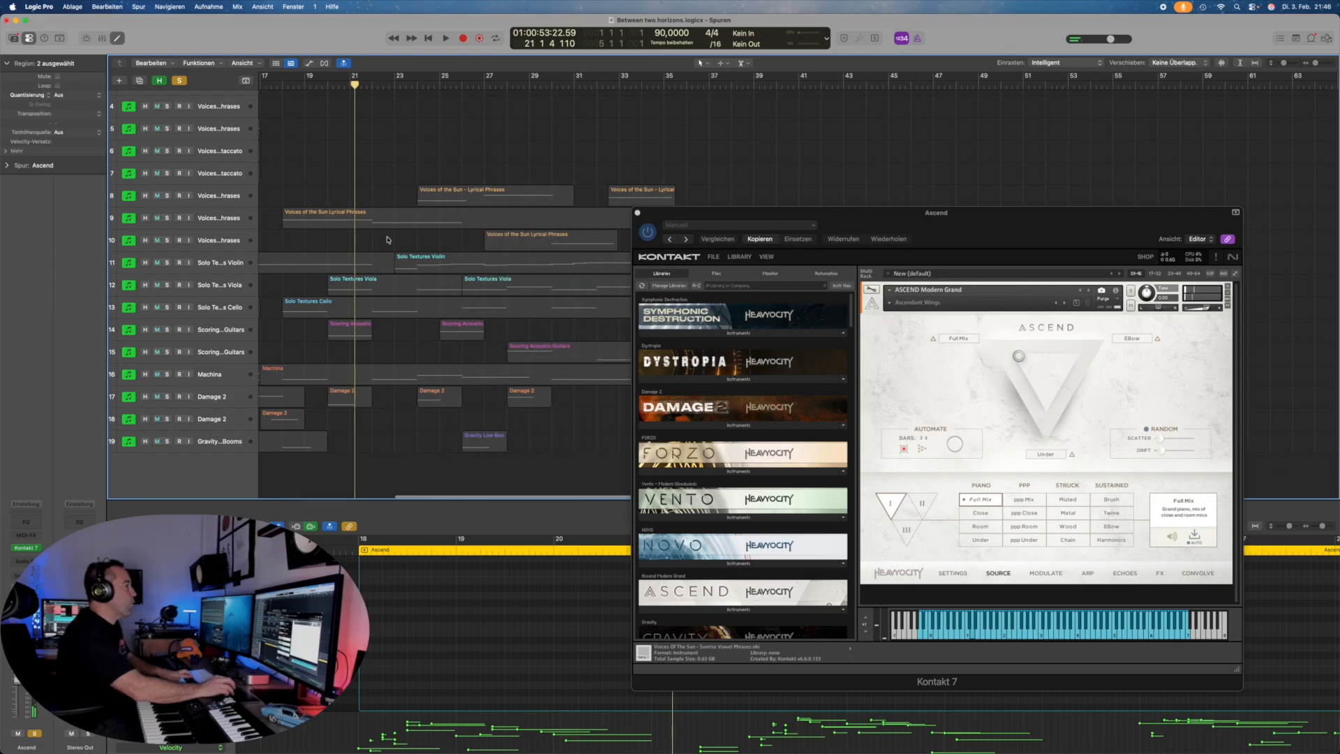
{"action": "left_click", "coordinate": [166, 264]}
{"action": "left_click", "coordinate": [167, 285]}
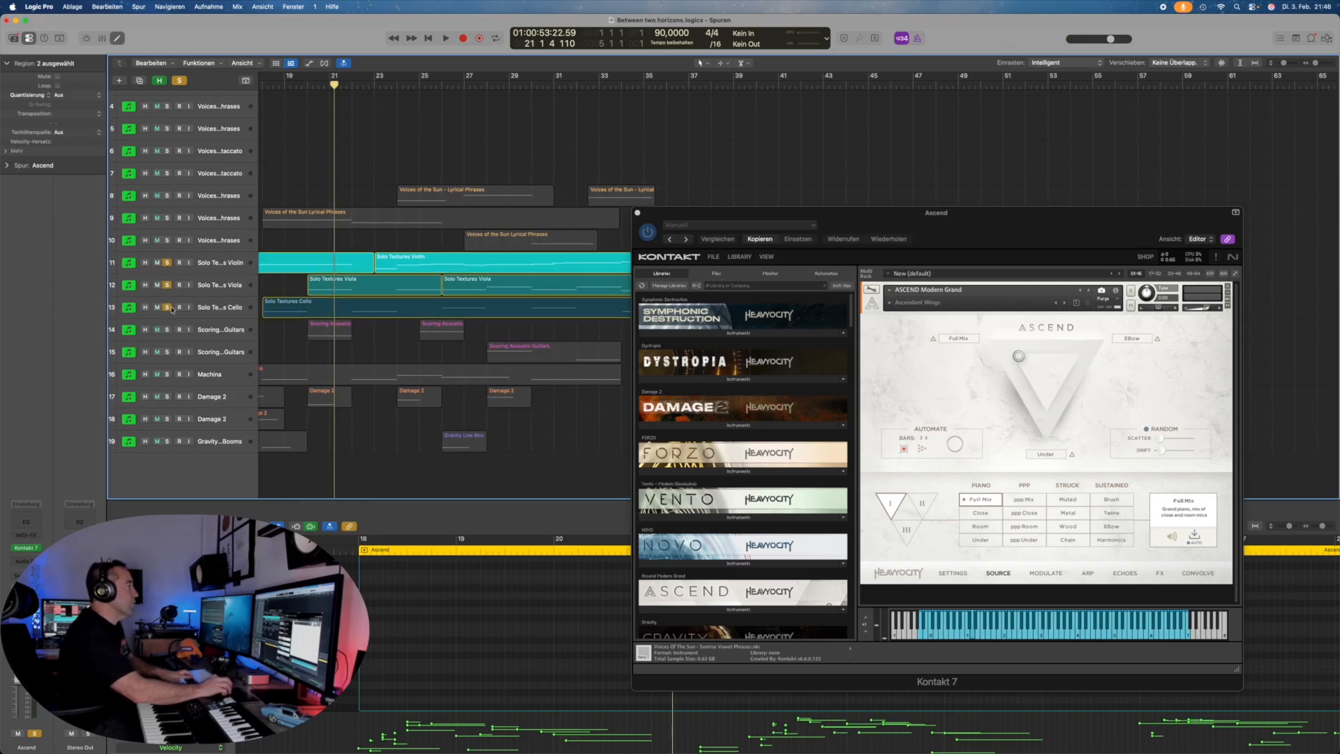
{"action": "scroll", "coordinate": [394, 199], "scroll_direction": "right", "scroll_amount": 4}
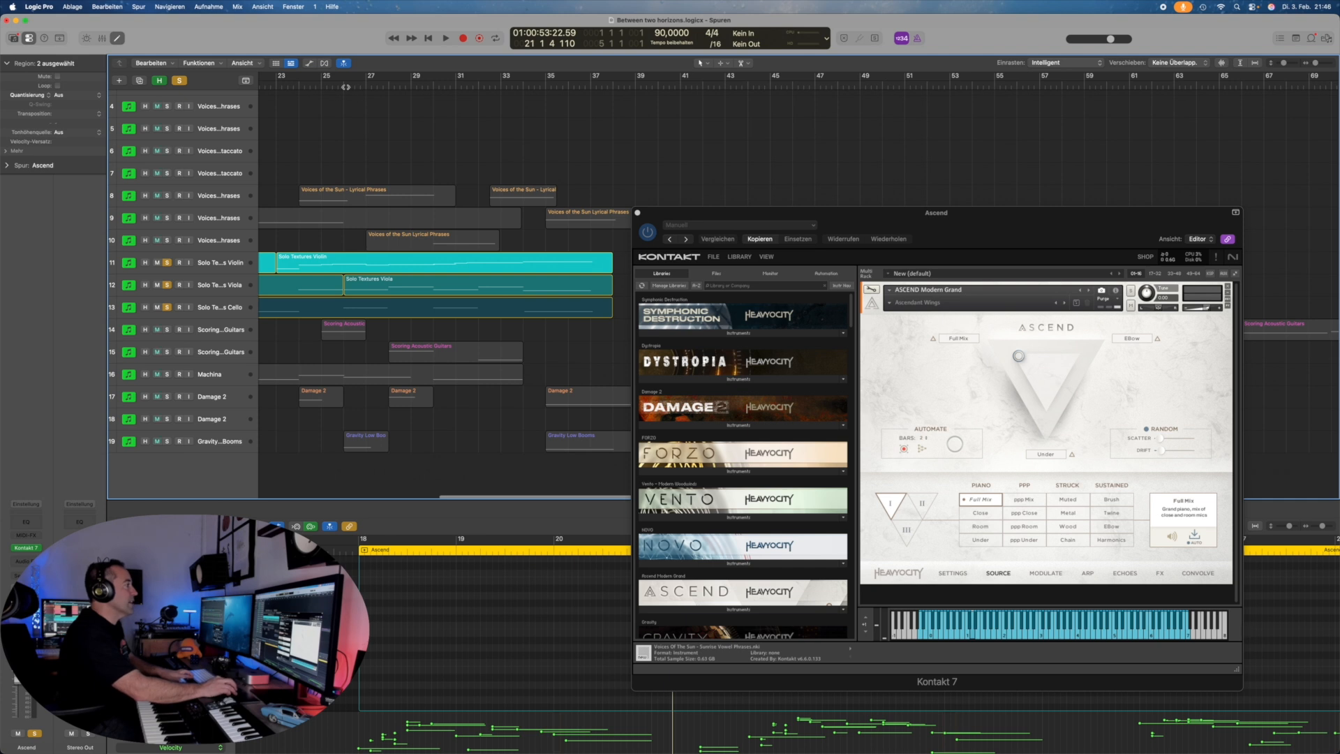
{"action": "key", "text": "space"}
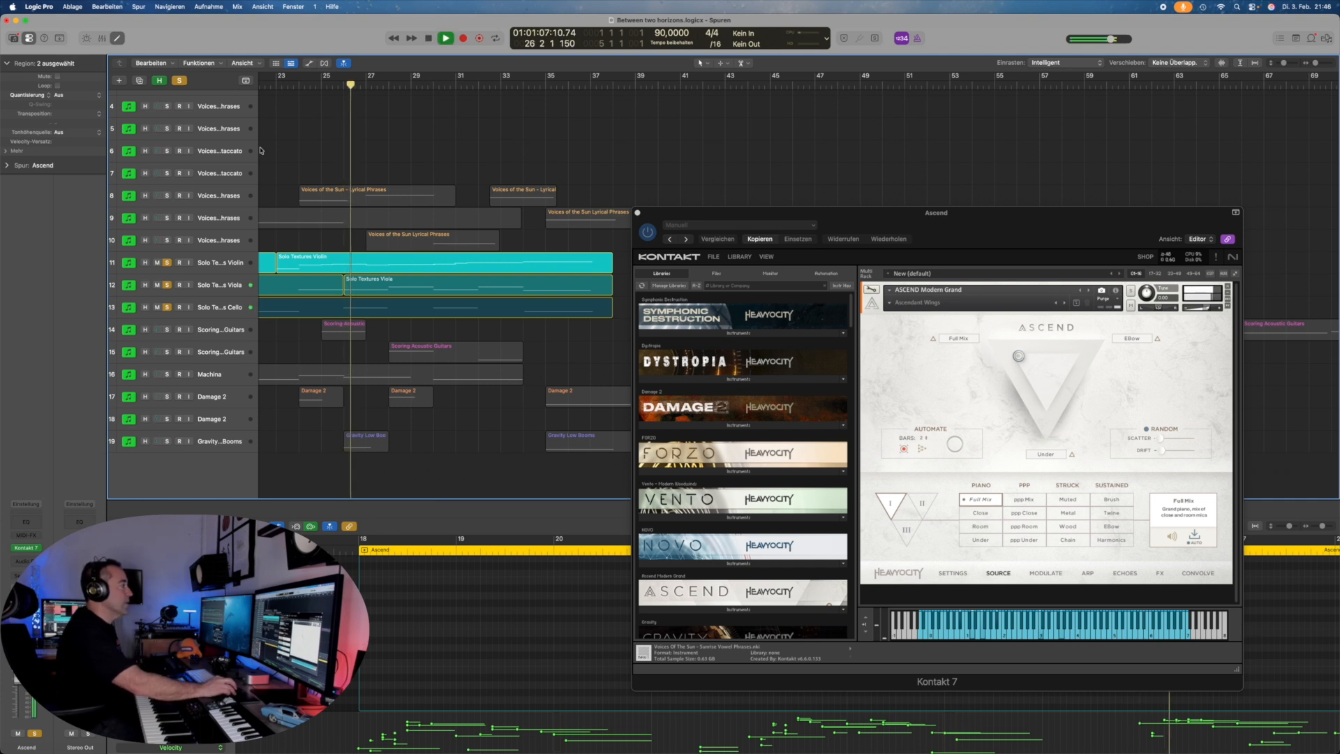
{"action": "scroll", "coordinate": [178, 136], "scroll_direction": "up", "scroll_amount": 3}
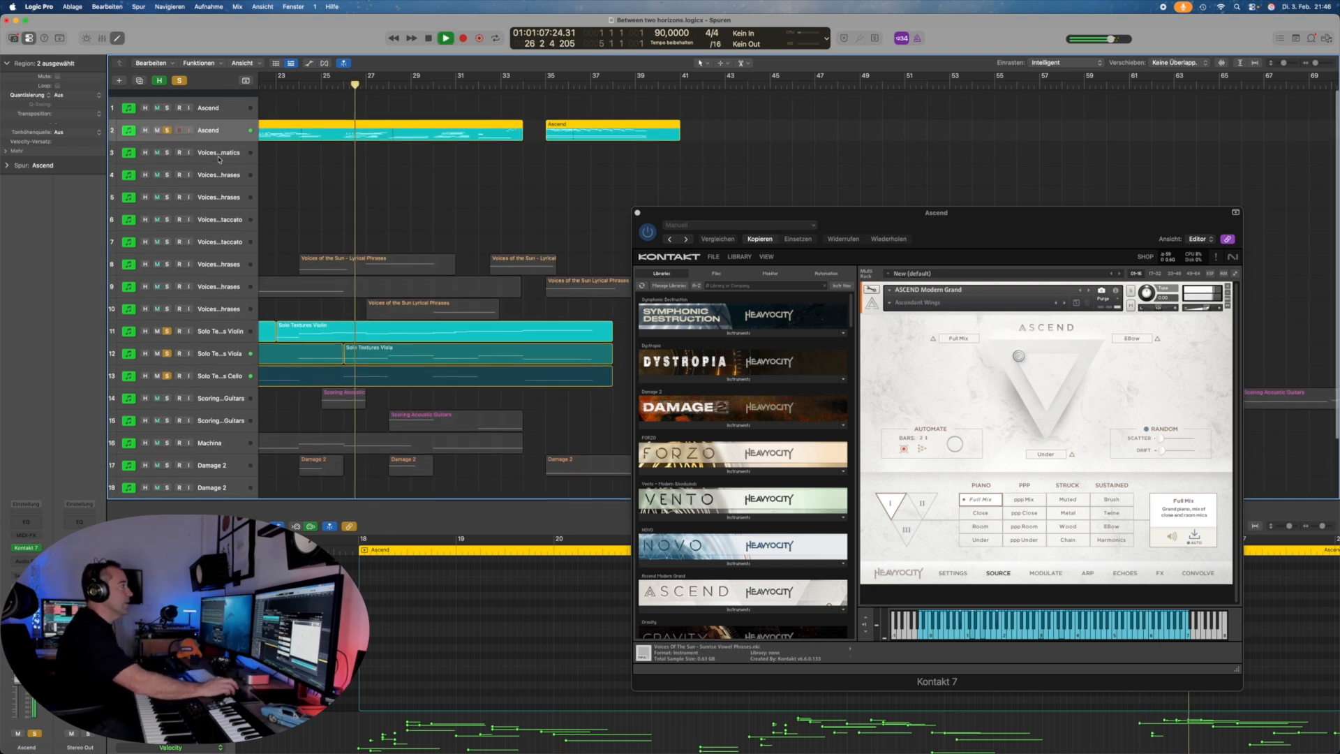
{"action": "left_click", "coordinate": [167, 123]}
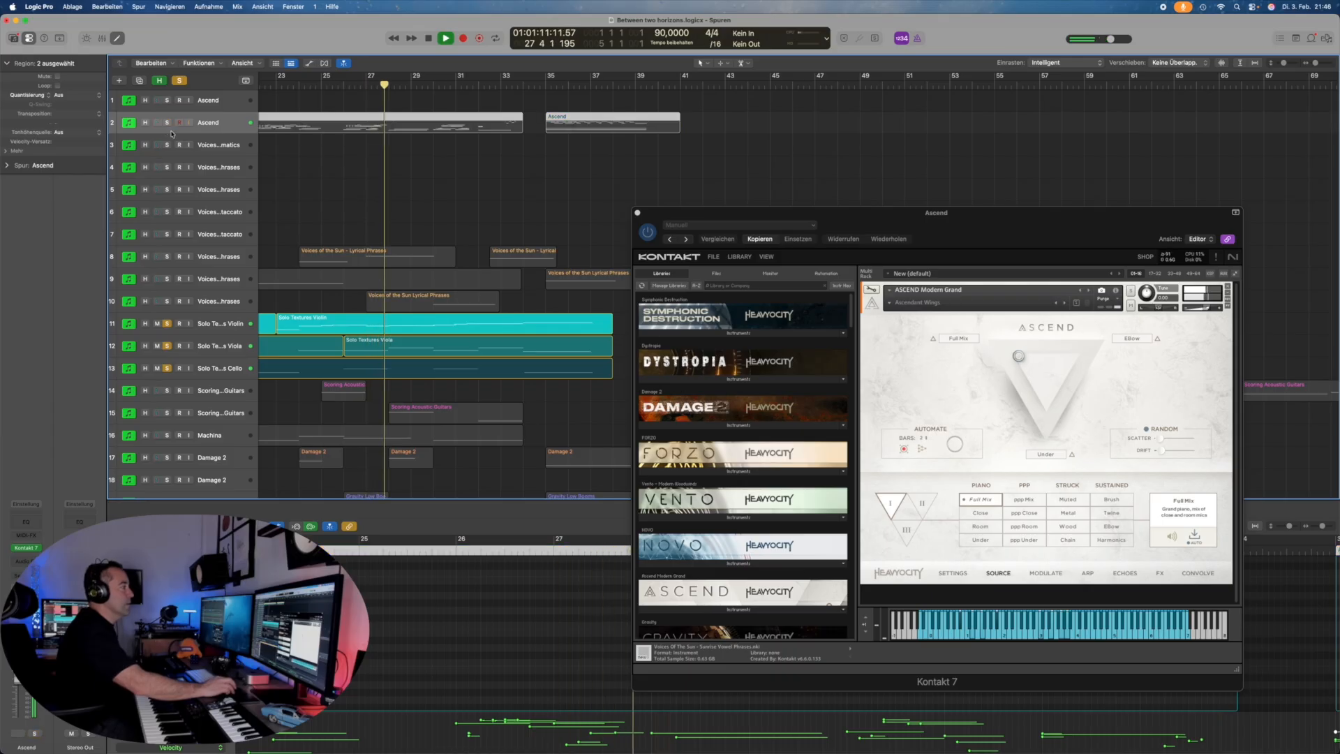
{"action": "scroll", "coordinate": [242, 175], "scroll_direction": "down", "scroll_amount": 3}
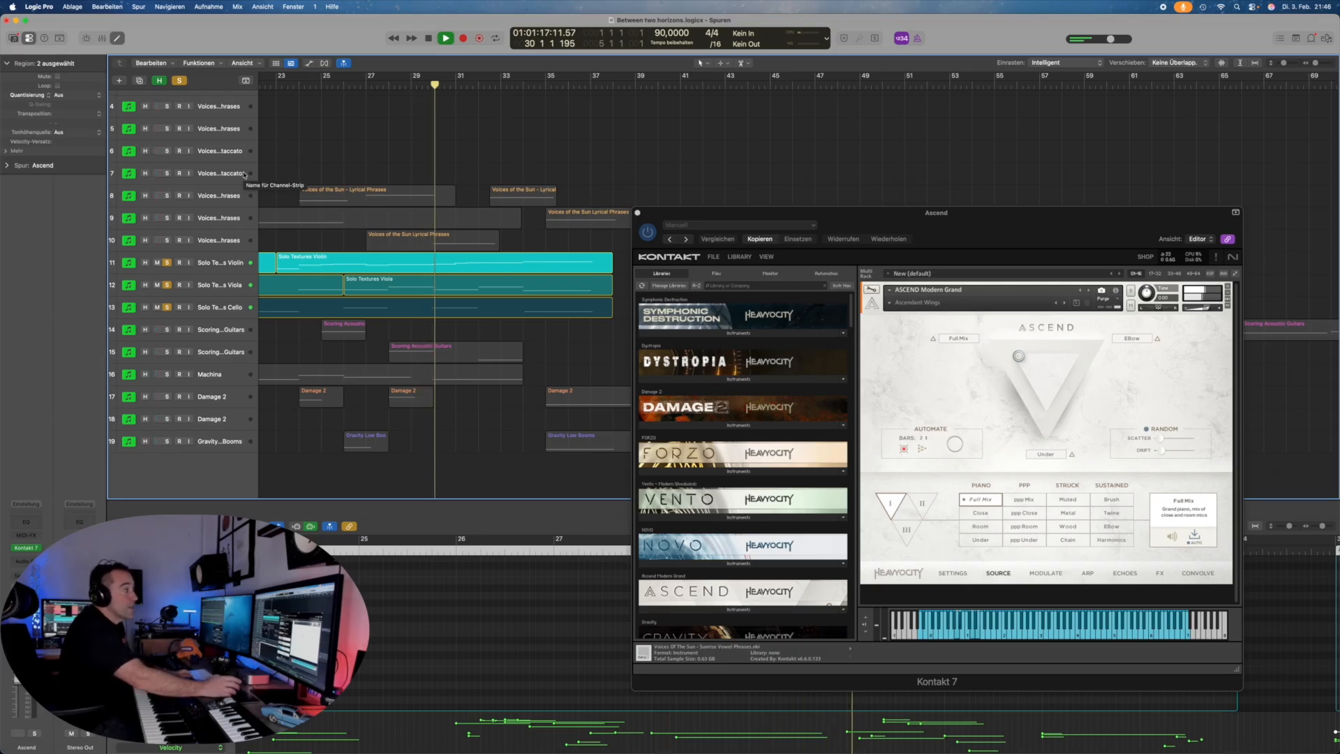
Step: Clear the string solos and play the first Scoring Acoustic Guitars track (track 14) soloed
{"action": "left_click", "coordinate": [180, 81]}
{"action": "key", "text": "space"}
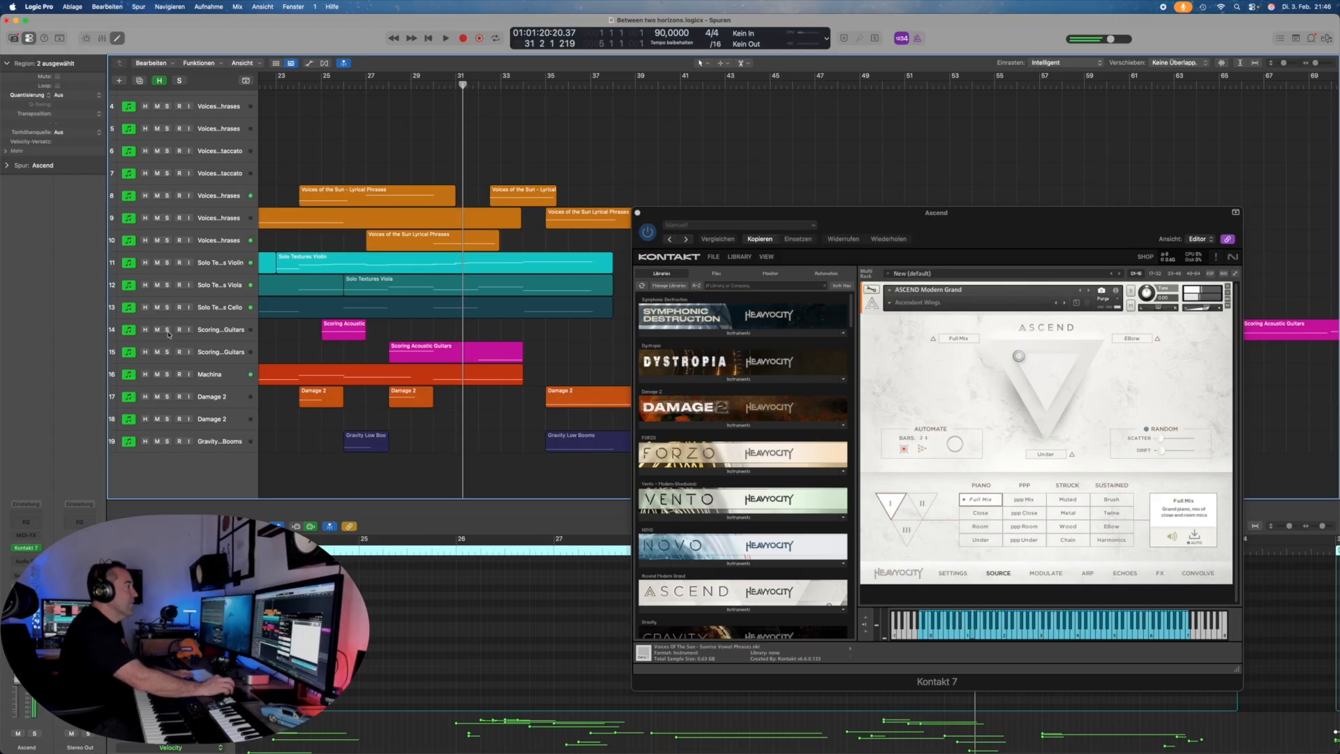
{"action": "left_click", "coordinate": [167, 332]}
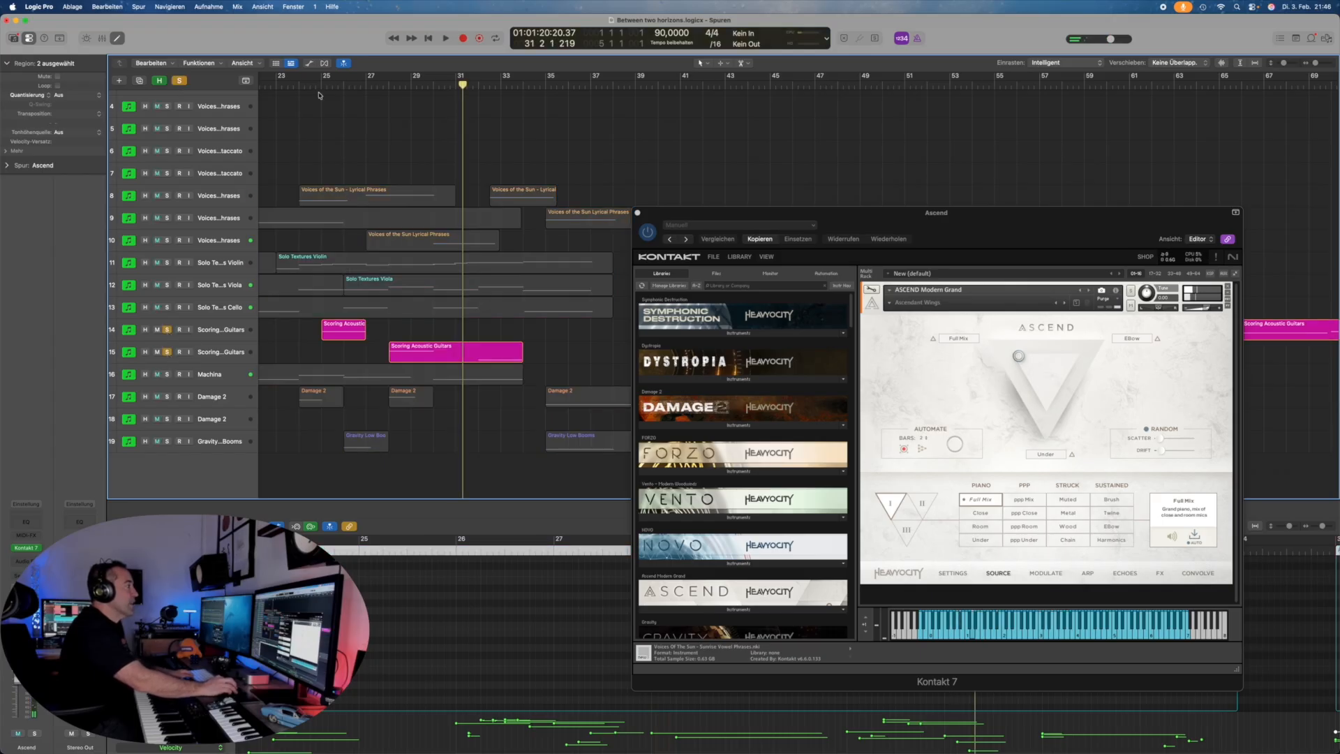
{"action": "key", "text": "space"}
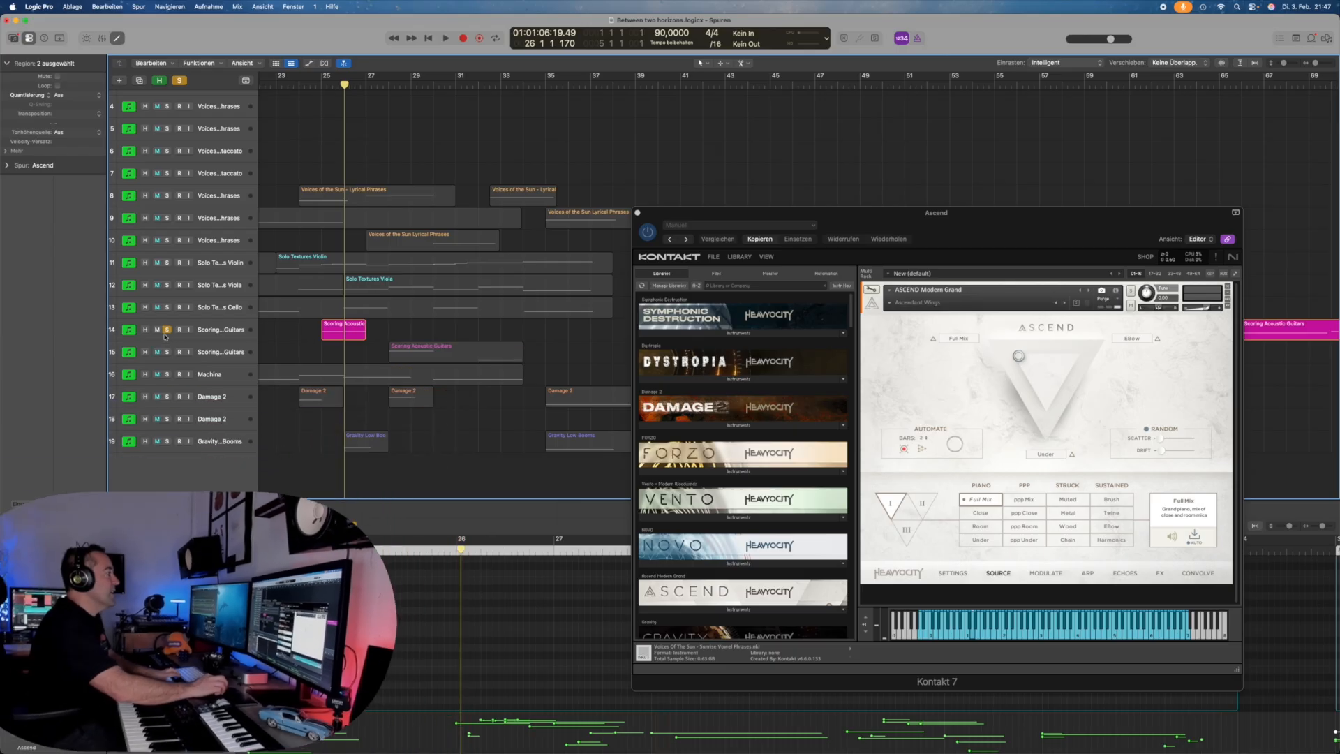
Step: Unsolo the guitar, solo Damage 2 and Machina, and play from bar 7, jumping to bars 20 and 22
{"action": "left_click", "coordinate": [167, 329]}
{"action": "scroll", "coordinate": [164, 369], "scroll_direction": "left", "scroll_amount": 3}
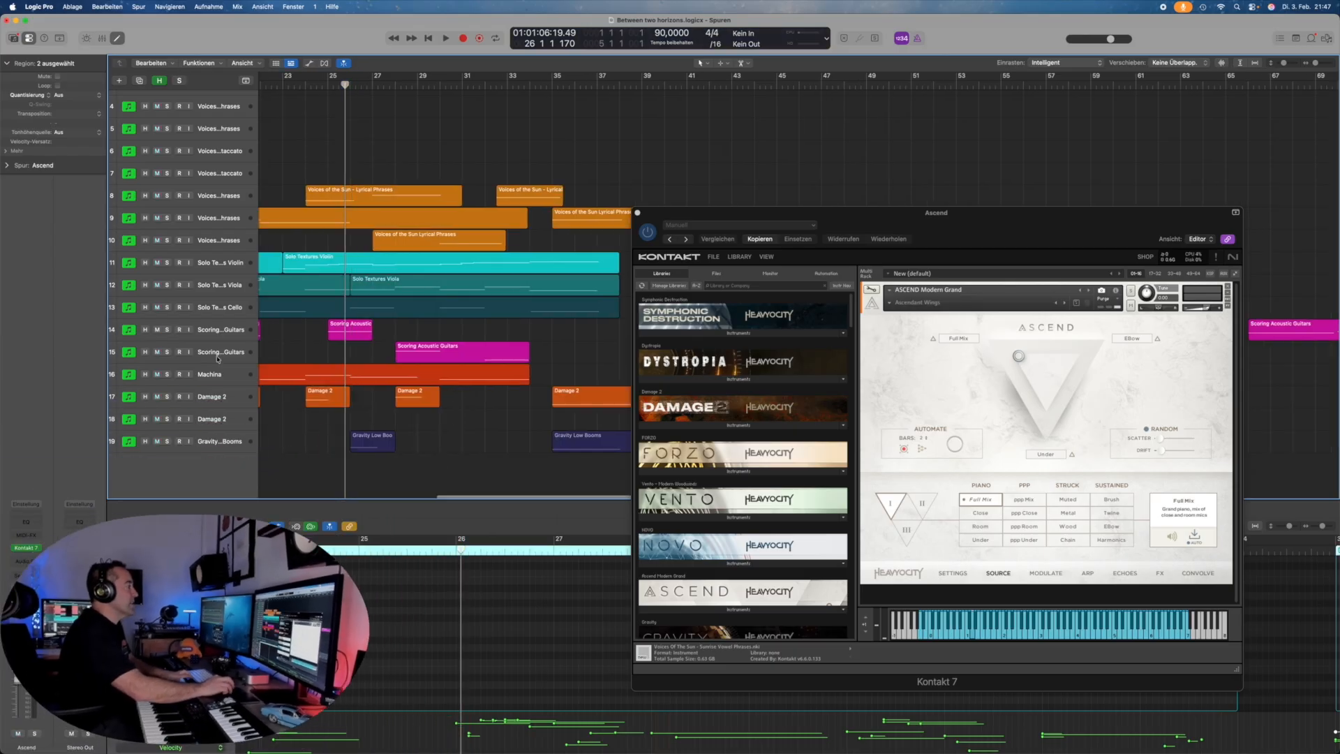
{"action": "left_click", "coordinate": [167, 396]}
{"action": "left_click", "coordinate": [167, 375]}
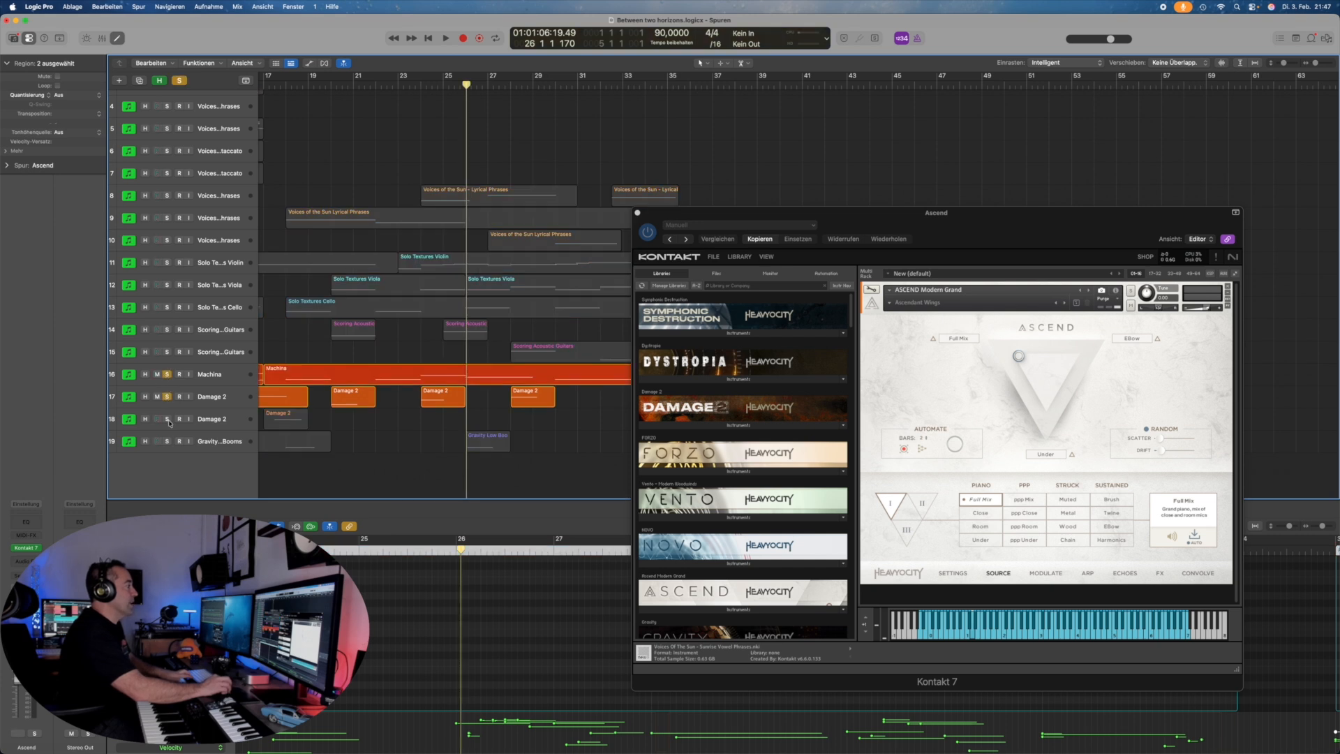
{"action": "scroll", "coordinate": [420, 247], "scroll_direction": "left", "scroll_amount": 5}
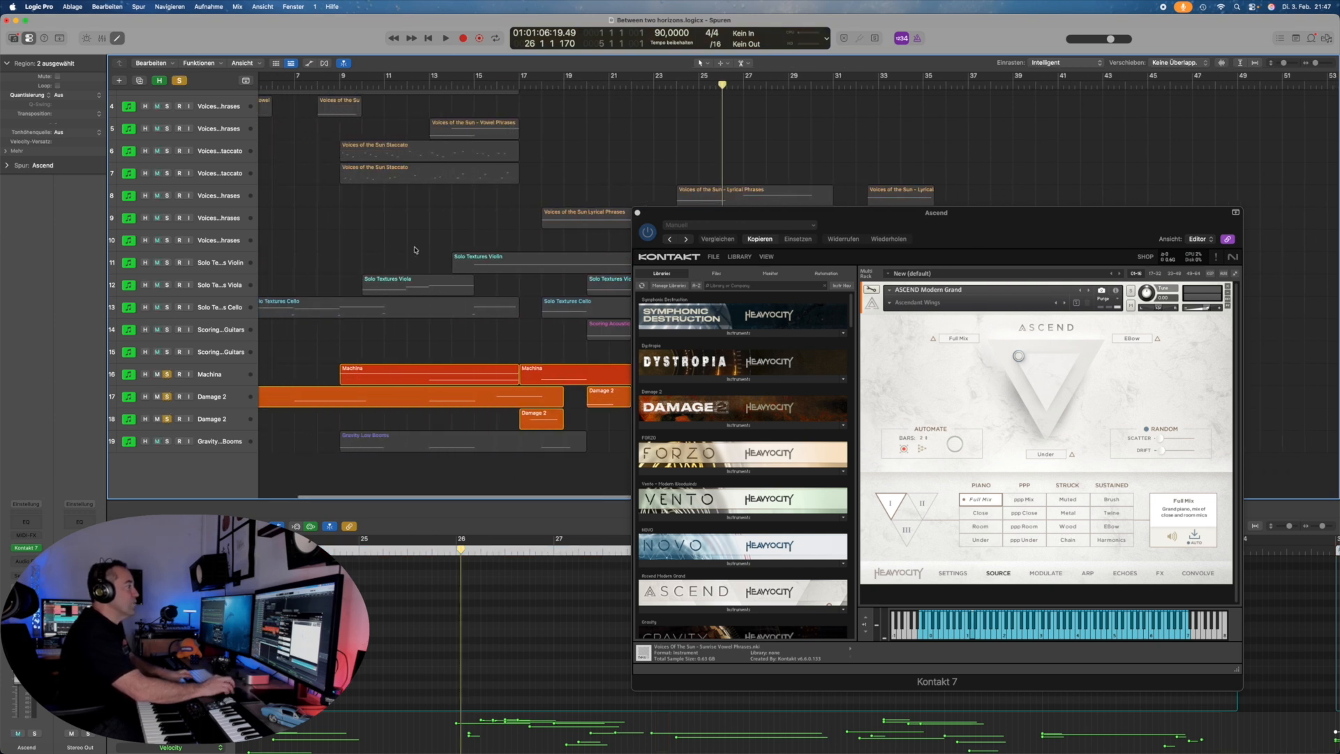
{"action": "left_click", "coordinate": [283, 87]}
{"action": "key", "text": "space"}
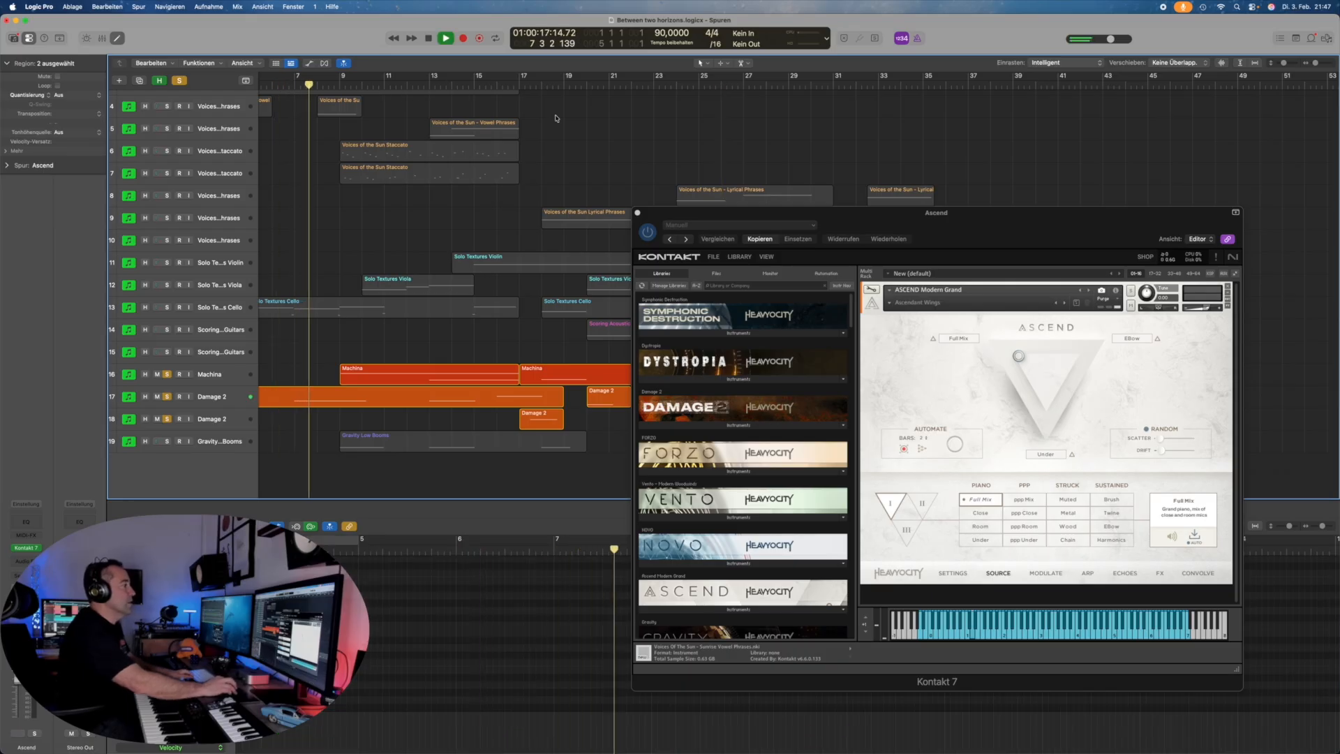
{"action": "scroll", "coordinate": [446, 125], "scroll_direction": "right", "scroll_amount": 4}
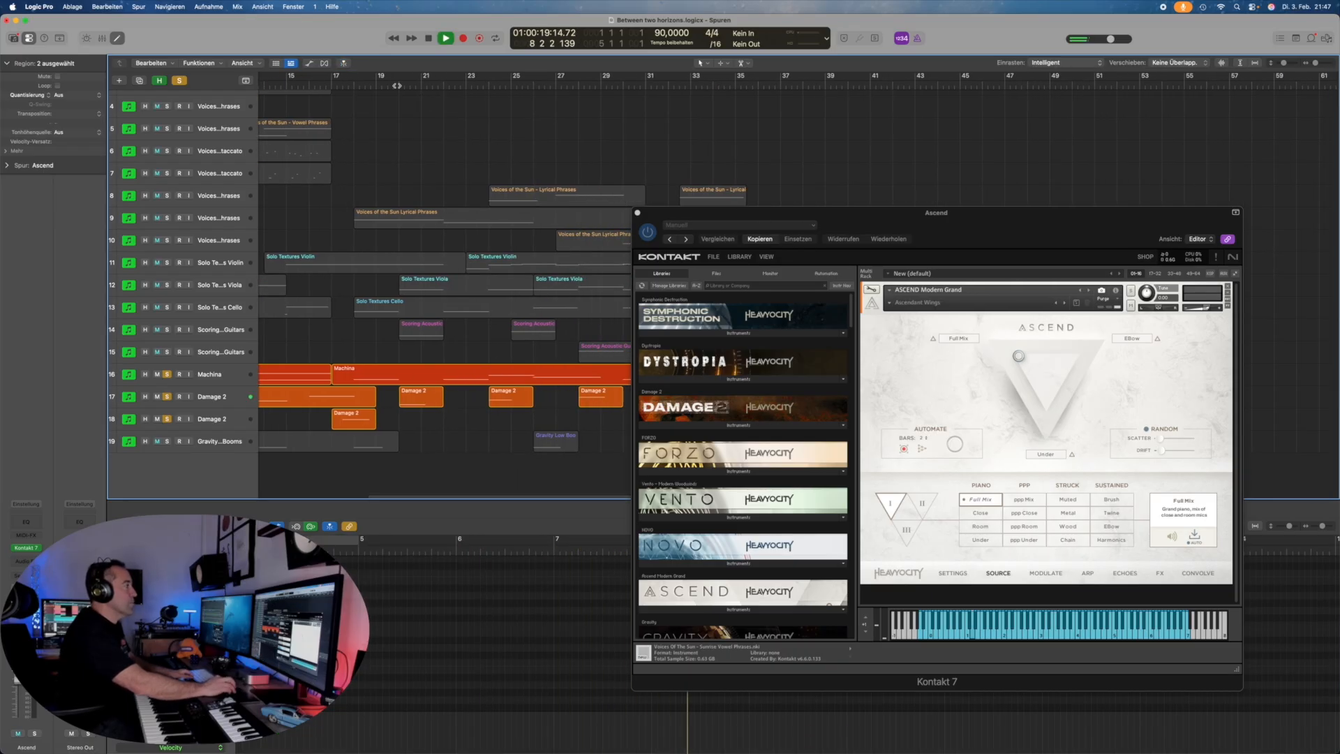
{"action": "left_click", "coordinate": [397, 86]}
{"action": "left_click", "coordinate": [461, 86]}
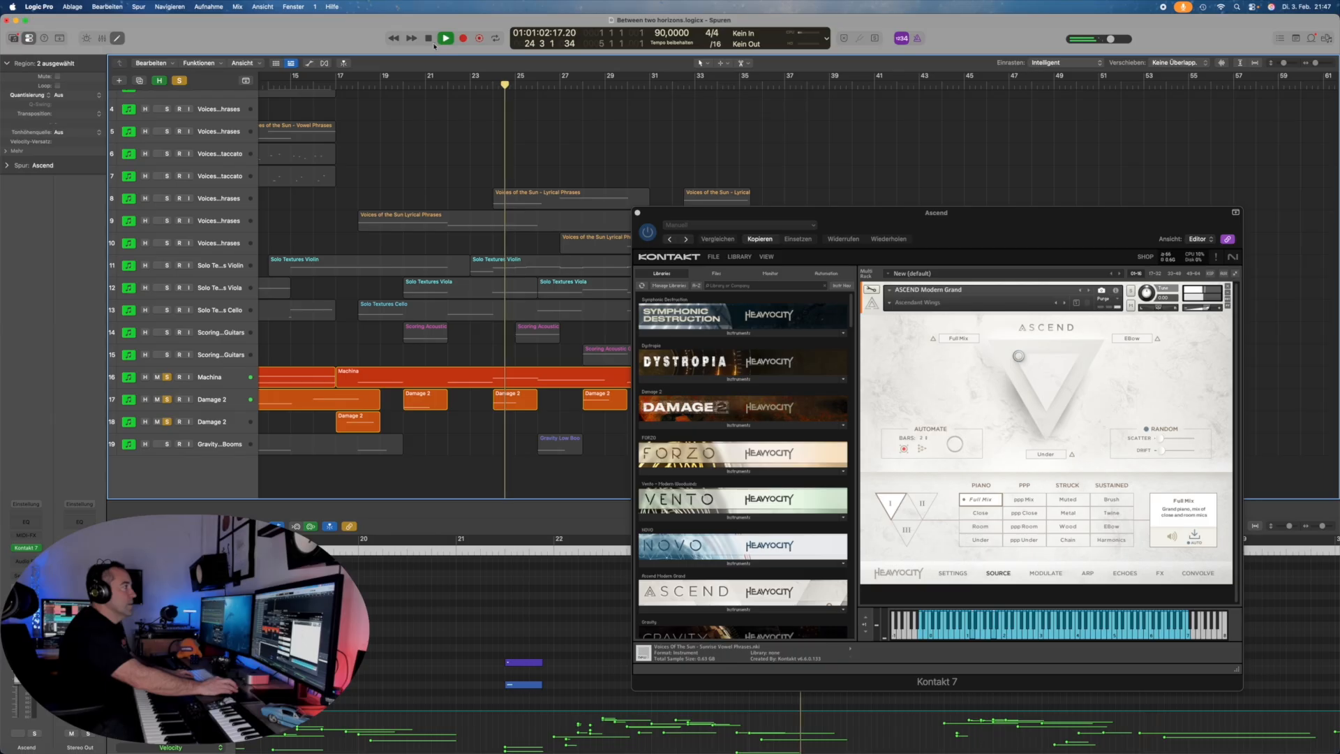
Step: Solo the Gravity low booms track alone, unsoloing Damage 2 and Machina, and stop playback
{"action": "left_click", "coordinate": [167, 445]}
{"action": "left_click", "coordinate": [167, 400]}
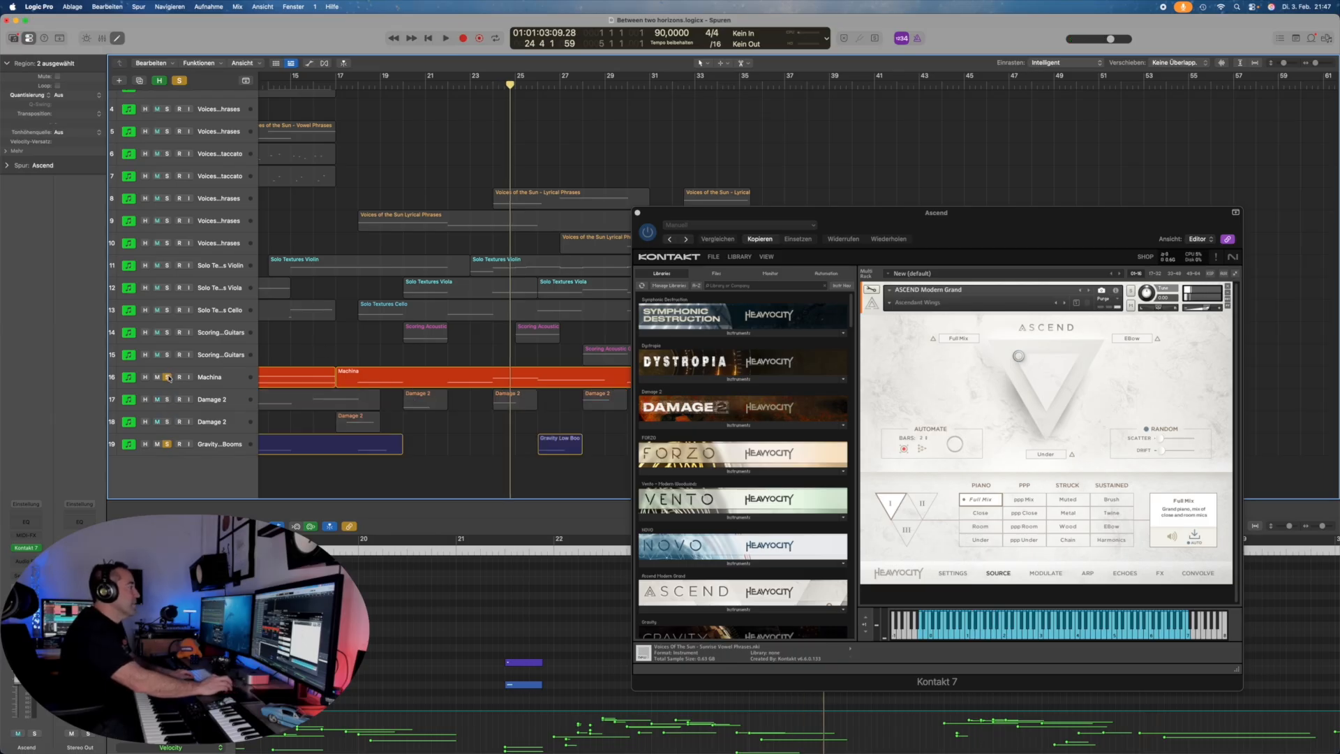
{"action": "left_click", "coordinate": [168, 378]}
{"action": "key", "text": "space"}
{"action": "key", "text": "space"}
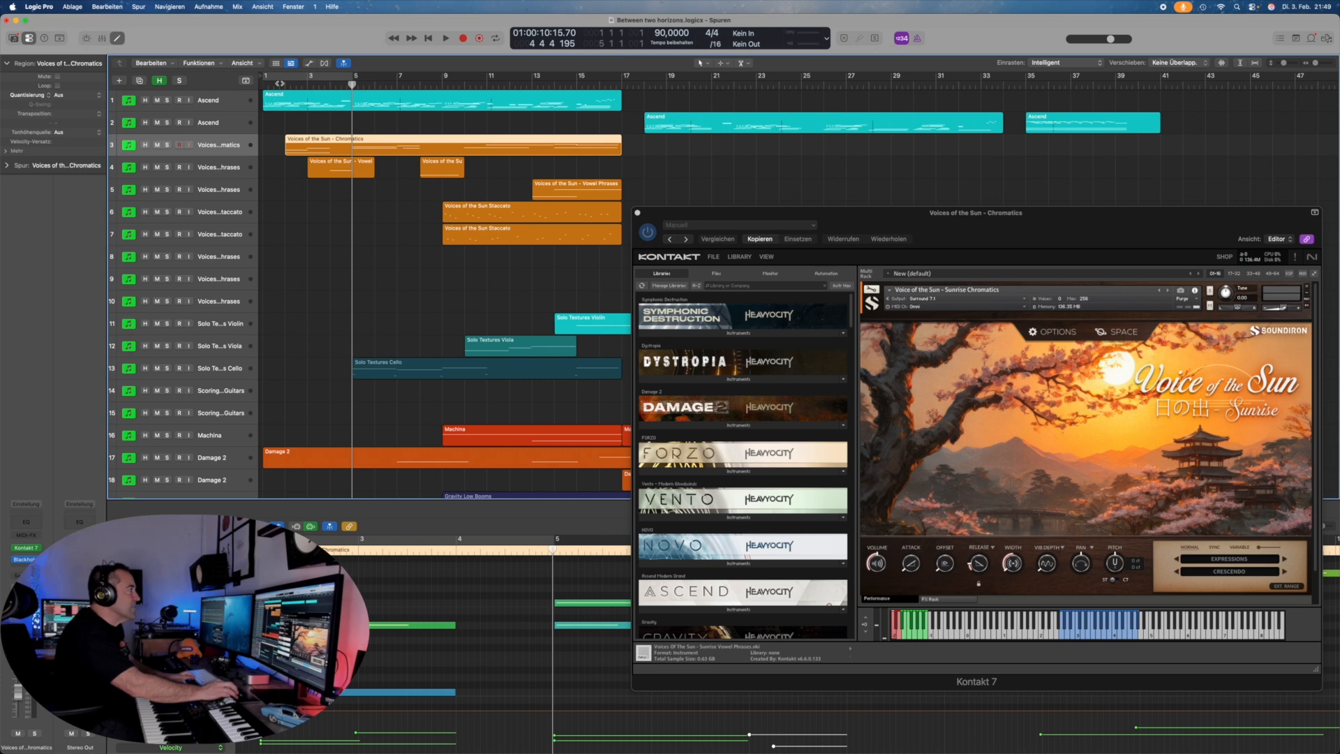
Step: Solo the Voice of the Sun Chromatics track with Swell expression and play it from the start
{"action": "key", "text": "space"}
{"action": "left_click", "coordinate": [167, 146]}
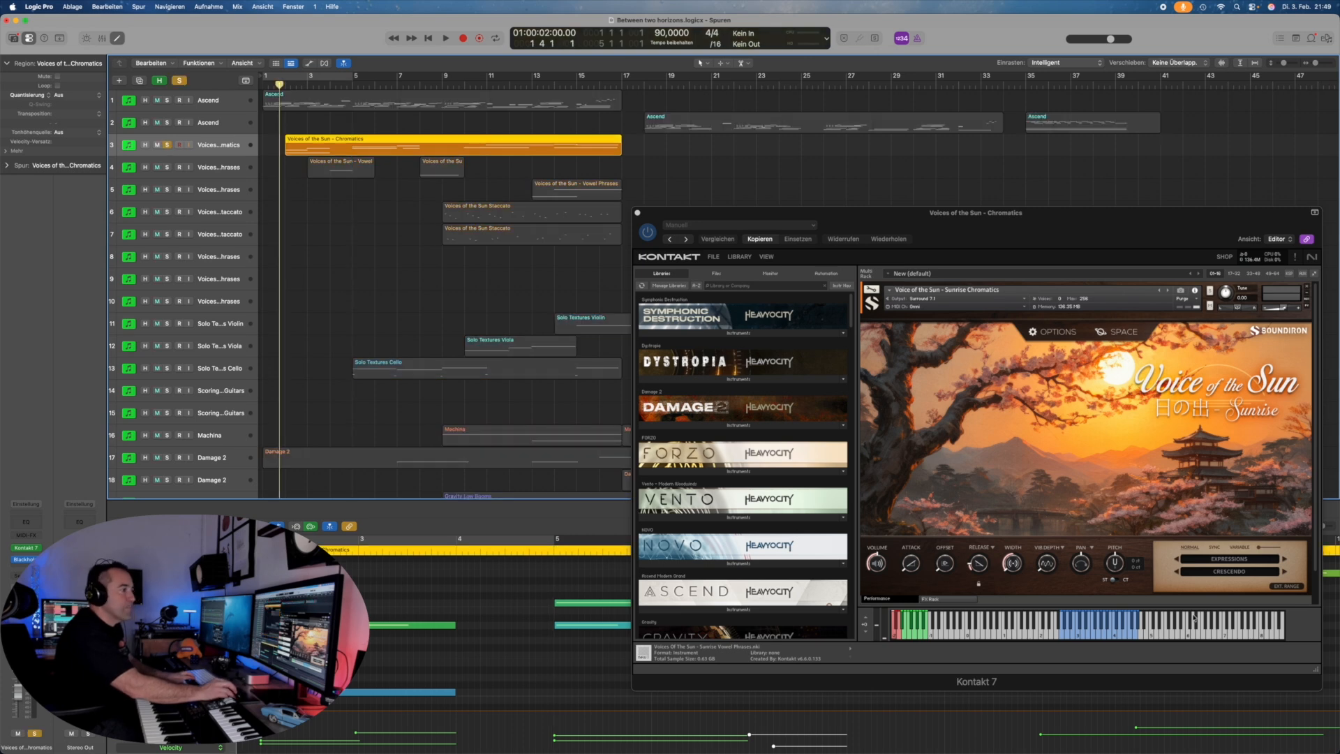
{"action": "left_click", "coordinate": [1231, 575]}
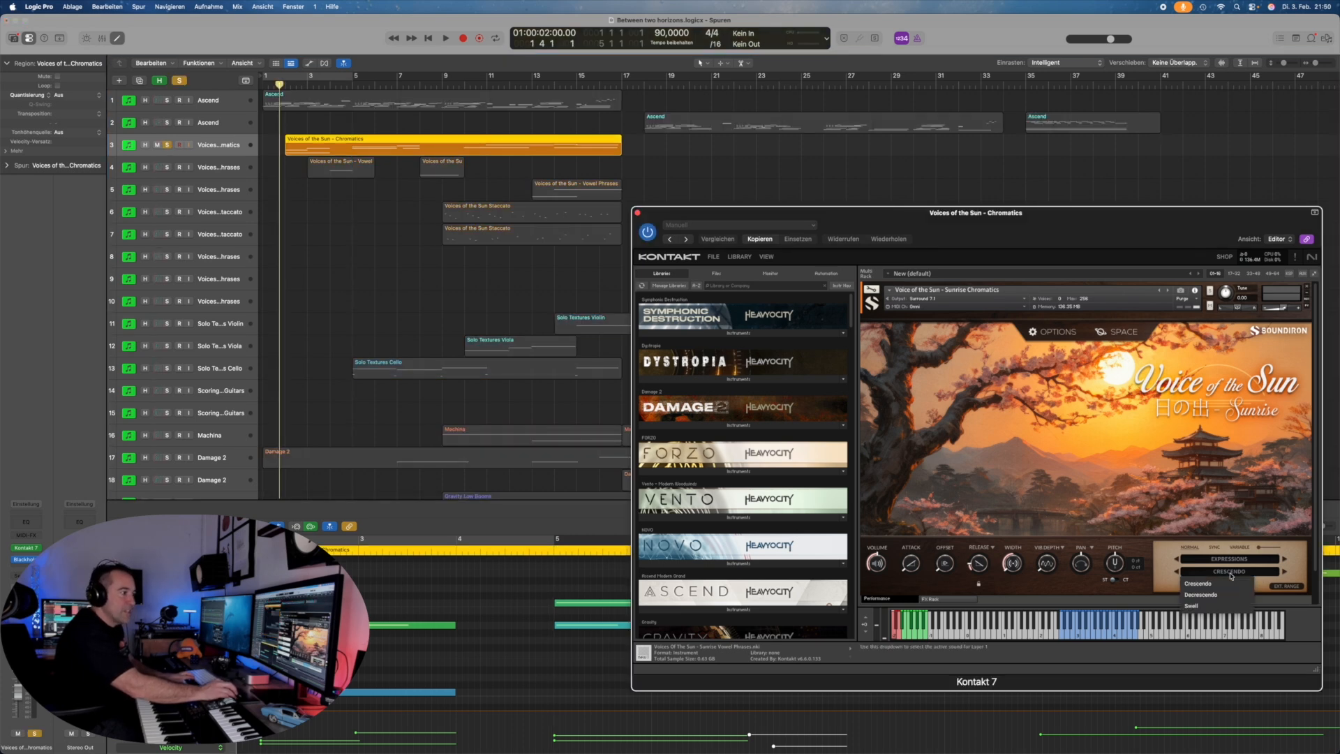
{"action": "key", "text": "space"}
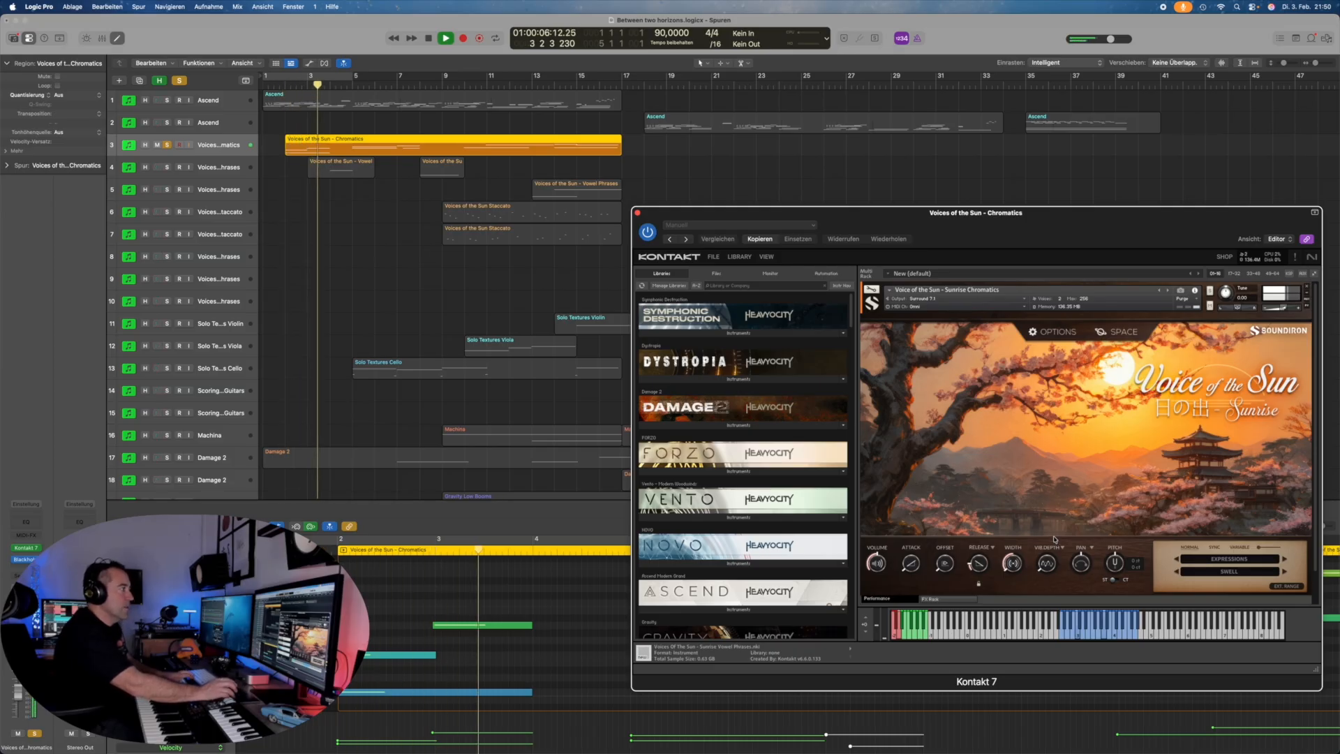
Step: Add the Vowel Phrases track to the solo, select it, and stop playback
{"action": "left_click", "coordinate": [168, 167]}
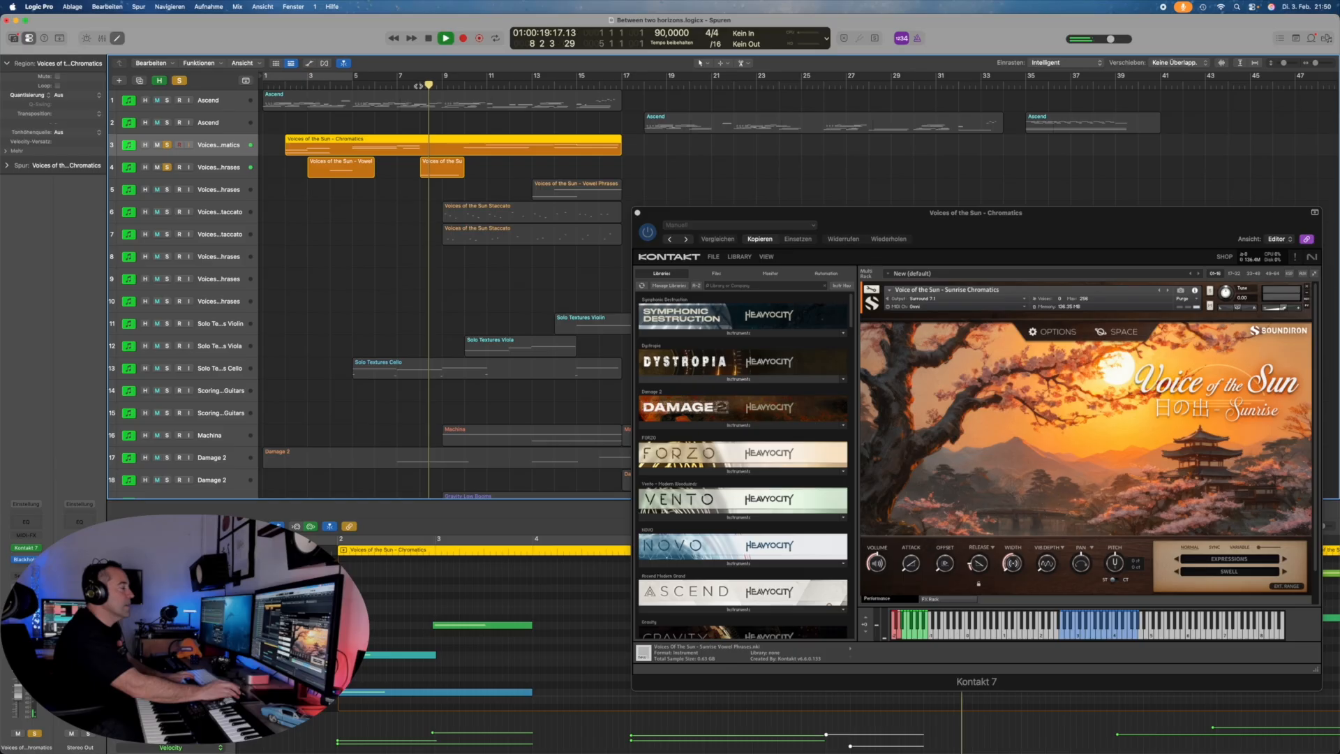
{"action": "left_click", "coordinate": [209, 168]}
{"action": "key", "text": "space"}
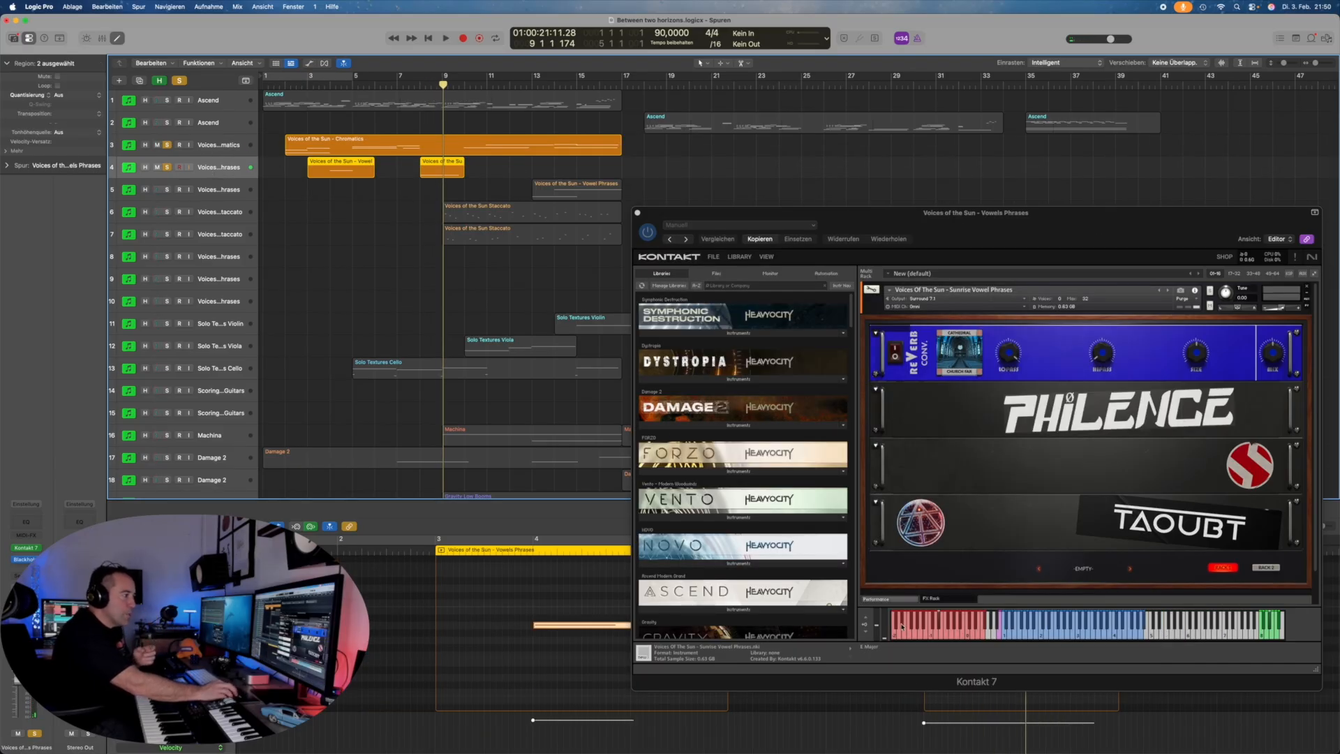
Step: Show the Vowel Dark 80BPM D Minor performance page and browse the key and vowel-set lists
{"action": "left_click", "coordinate": [883, 600]}
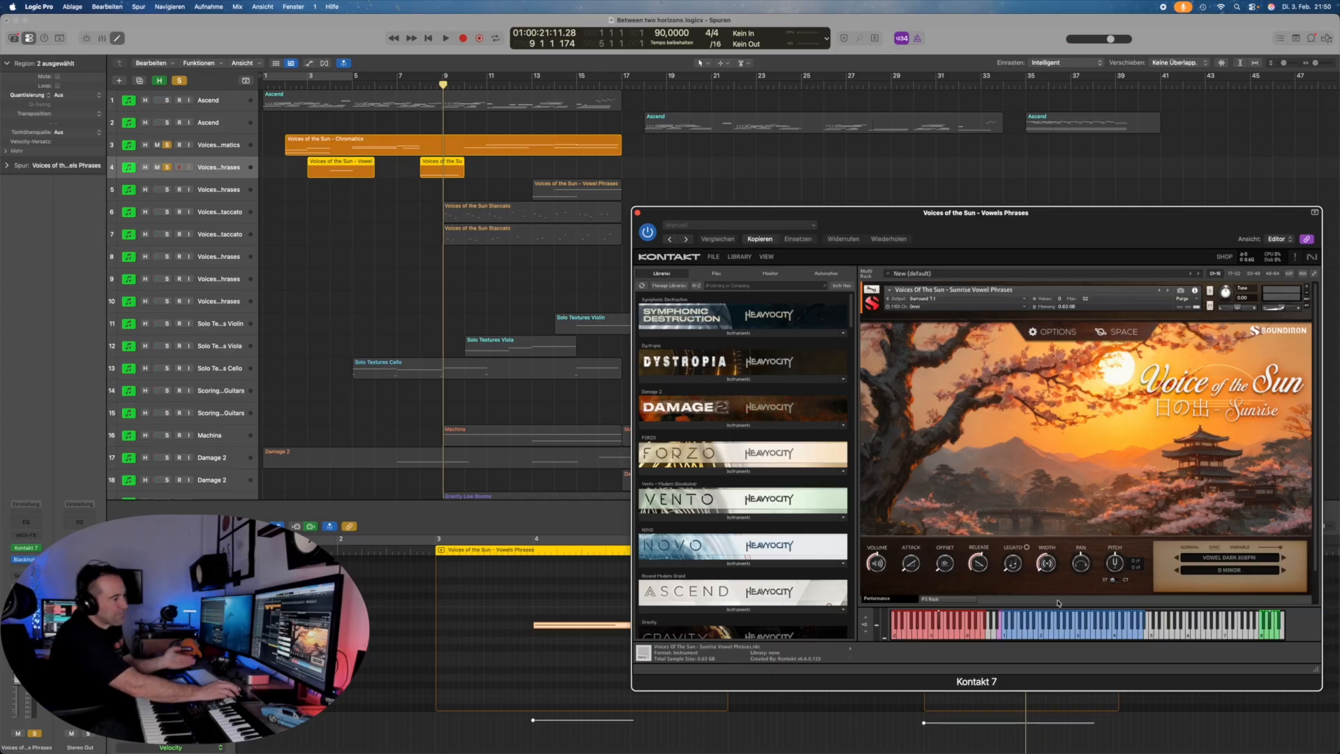
{"action": "left_click", "coordinate": [1224, 571]}
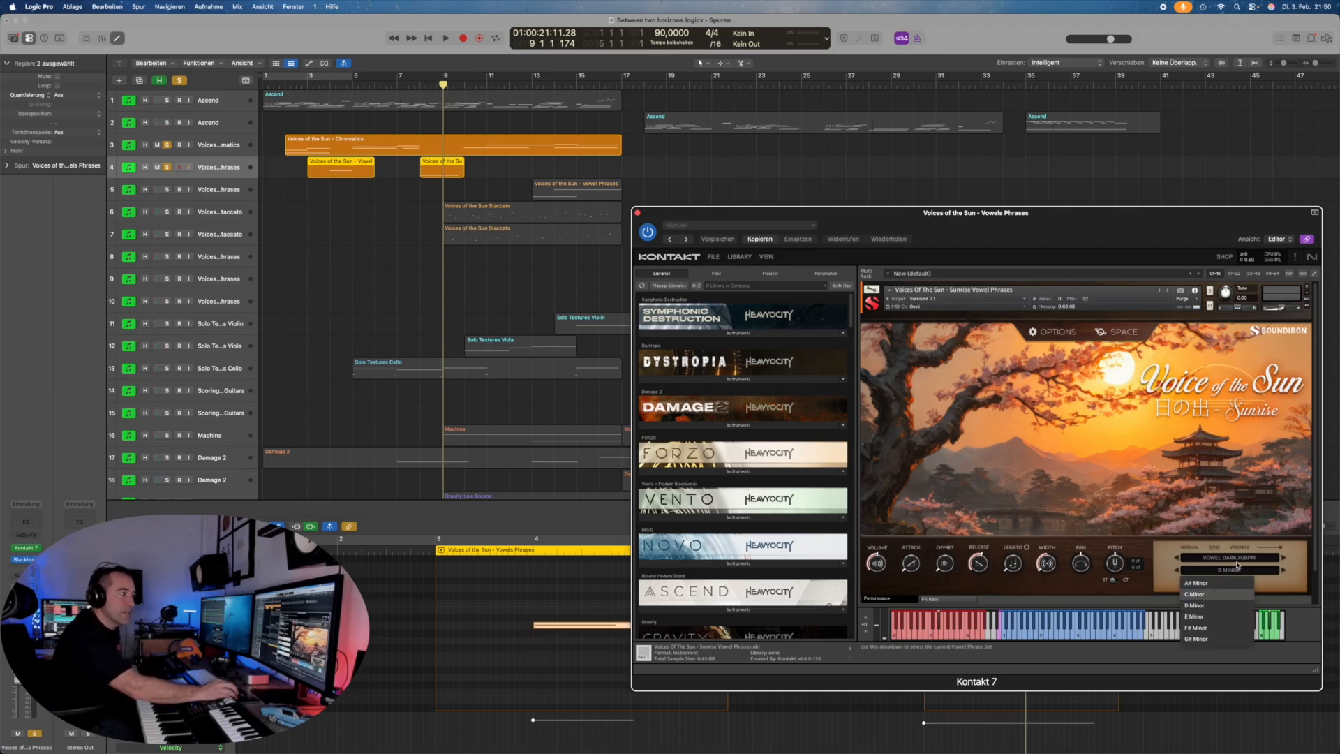
{"action": "left_click", "coordinate": [1220, 558]}
{"action": "left_click", "coordinate": [1221, 557]}
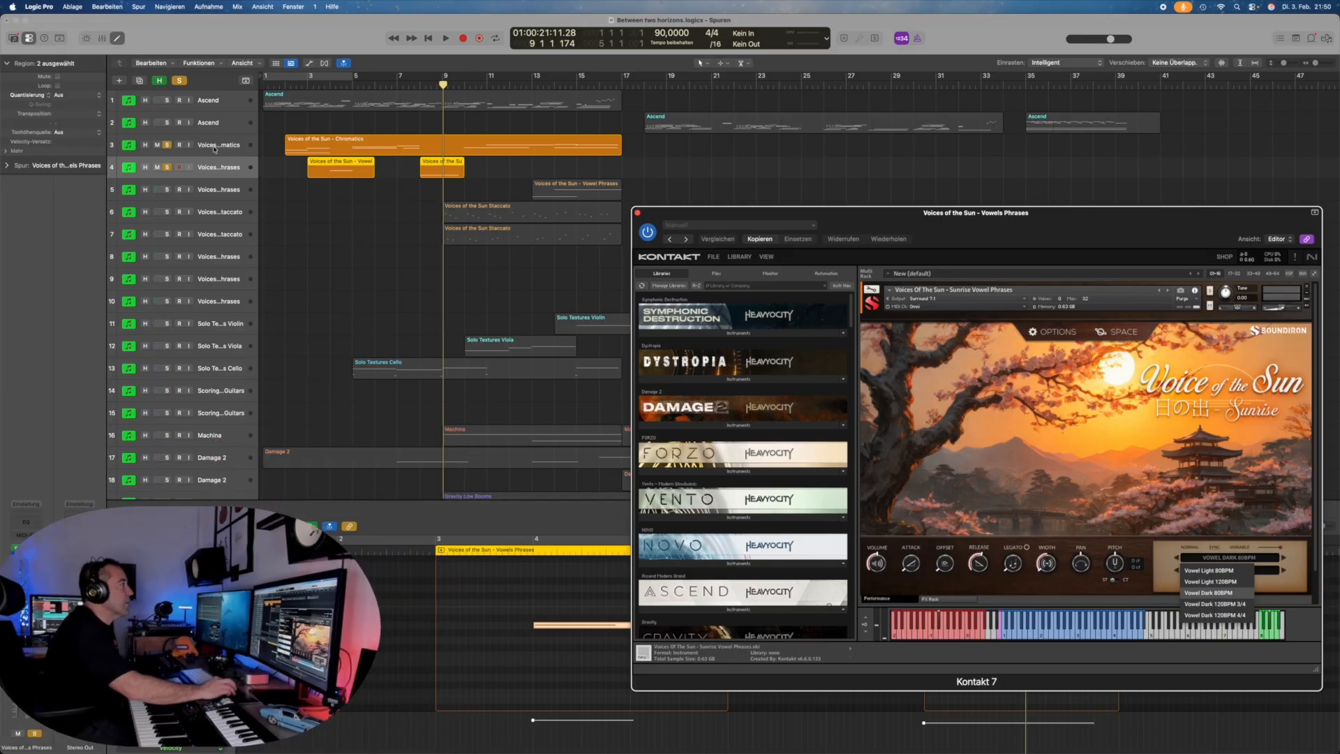
Step: Set the Chromatics articulation to Legato, then reselect Vowel Phrases and open its vowel-set list
{"action": "key", "text": "v"}
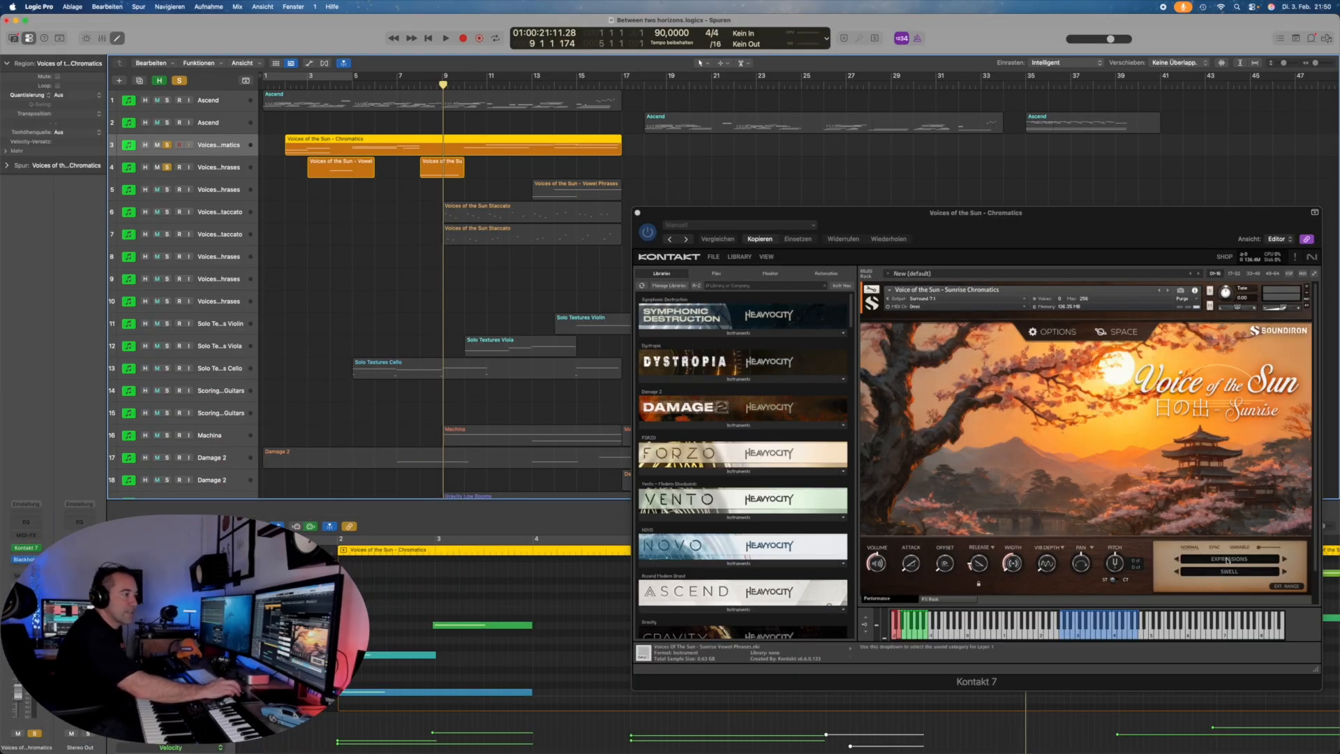
{"action": "left_click", "coordinate": [1232, 573]}
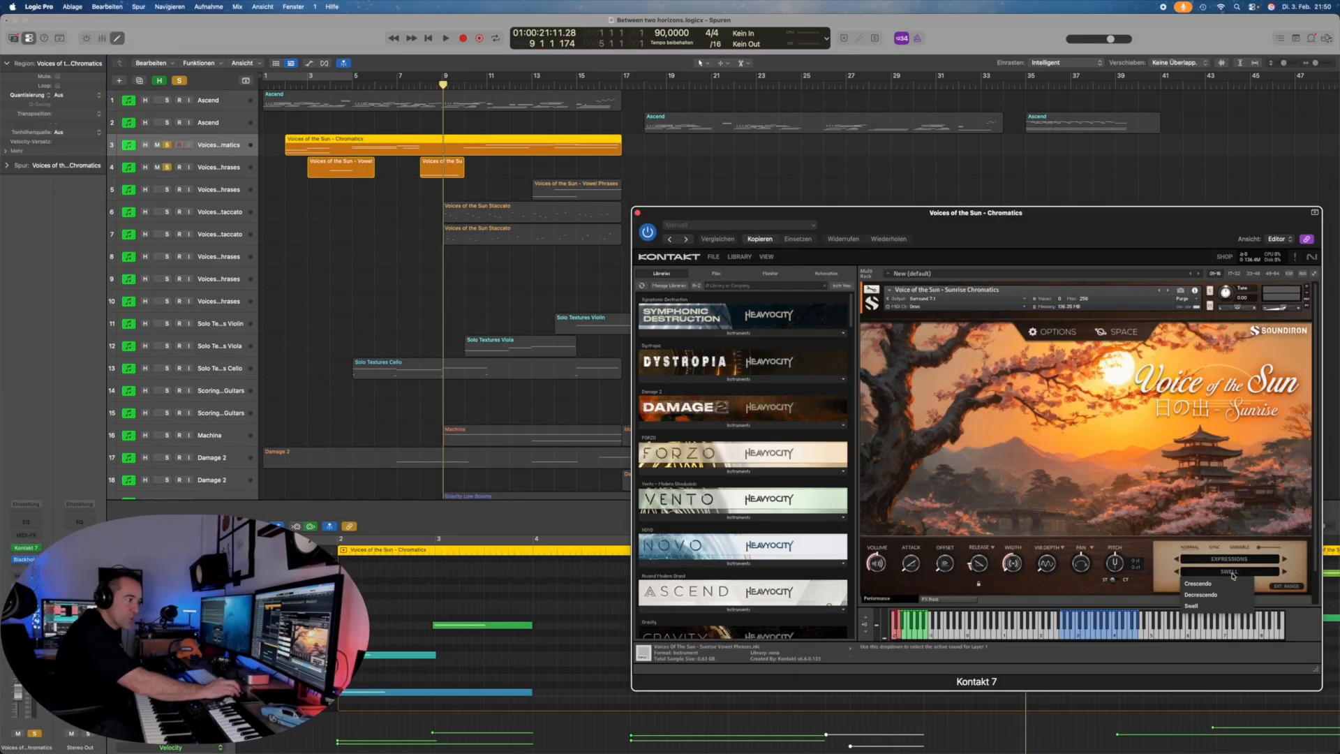
{"action": "left_click", "coordinate": [1231, 564]}
{"action": "left_click", "coordinate": [1232, 564]}
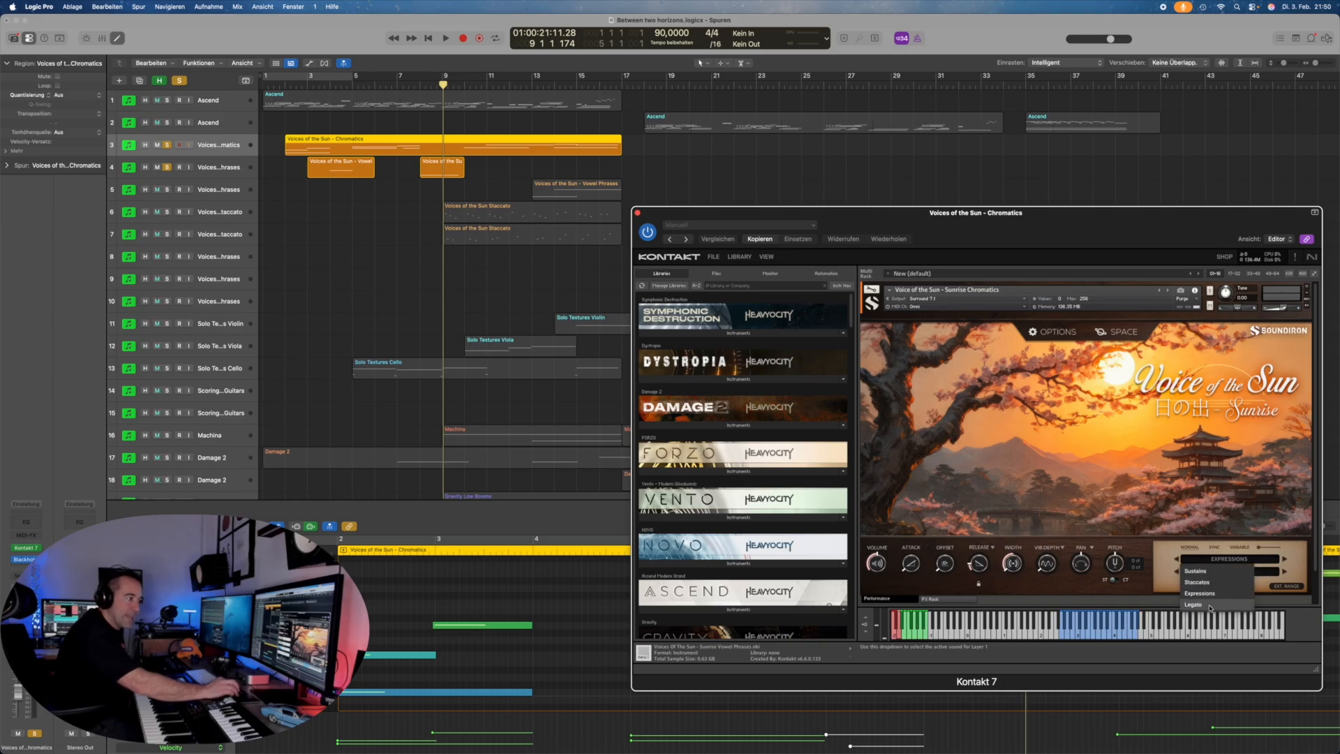
{"action": "left_click", "coordinate": [1231, 586]}
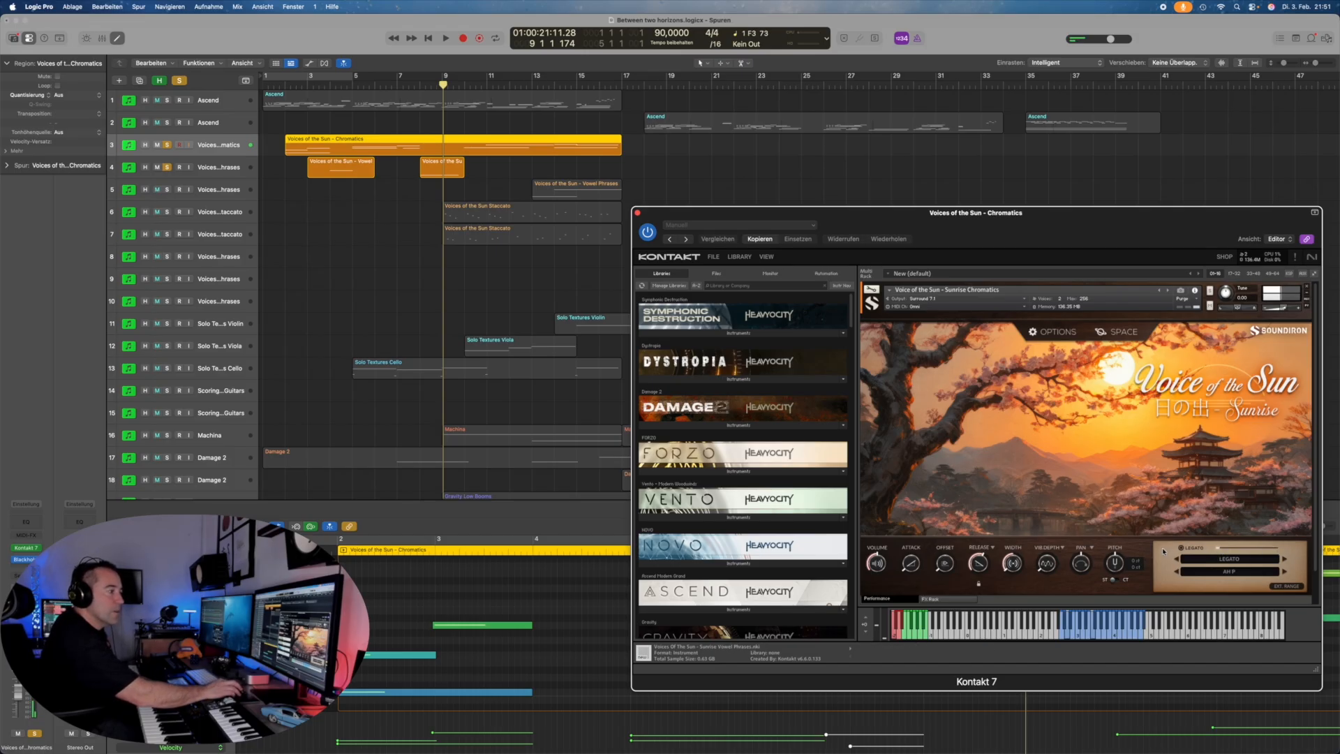
{"action": "left_click", "coordinate": [195, 168]}
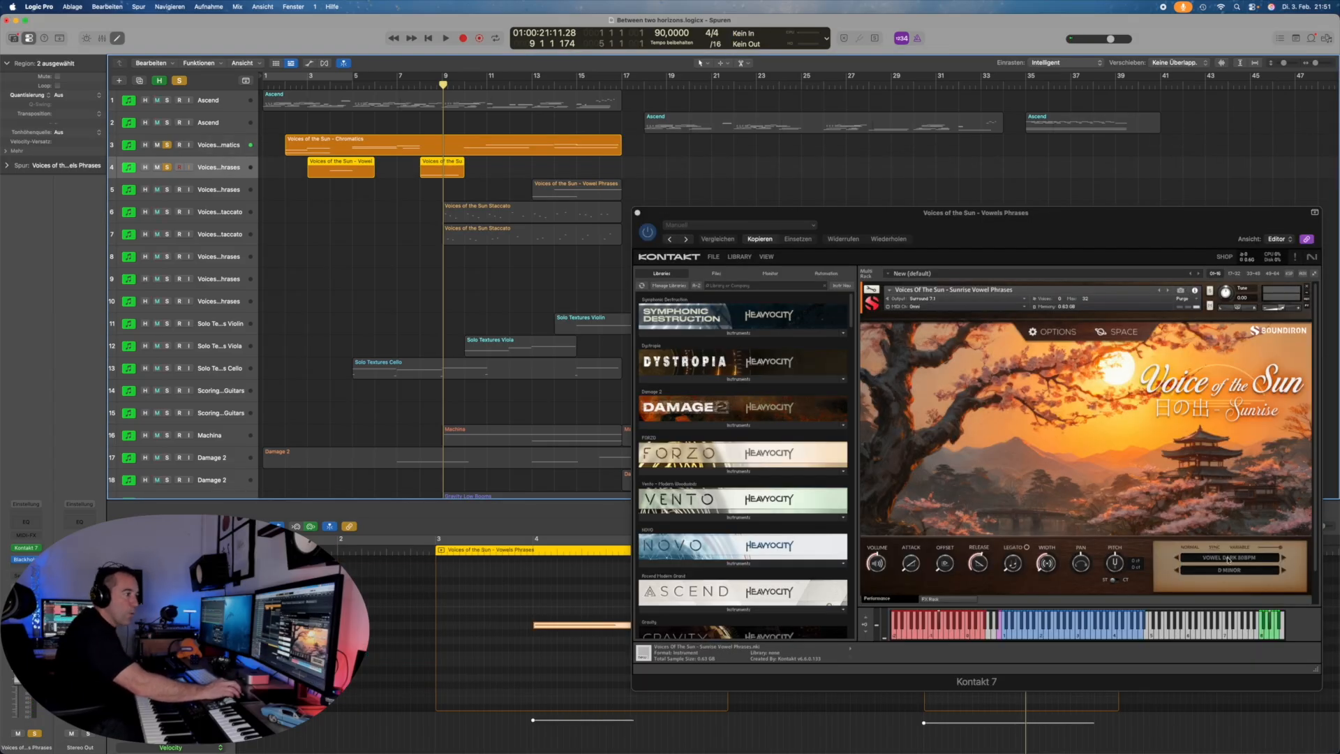
{"action": "left_click", "coordinate": [1239, 561]}
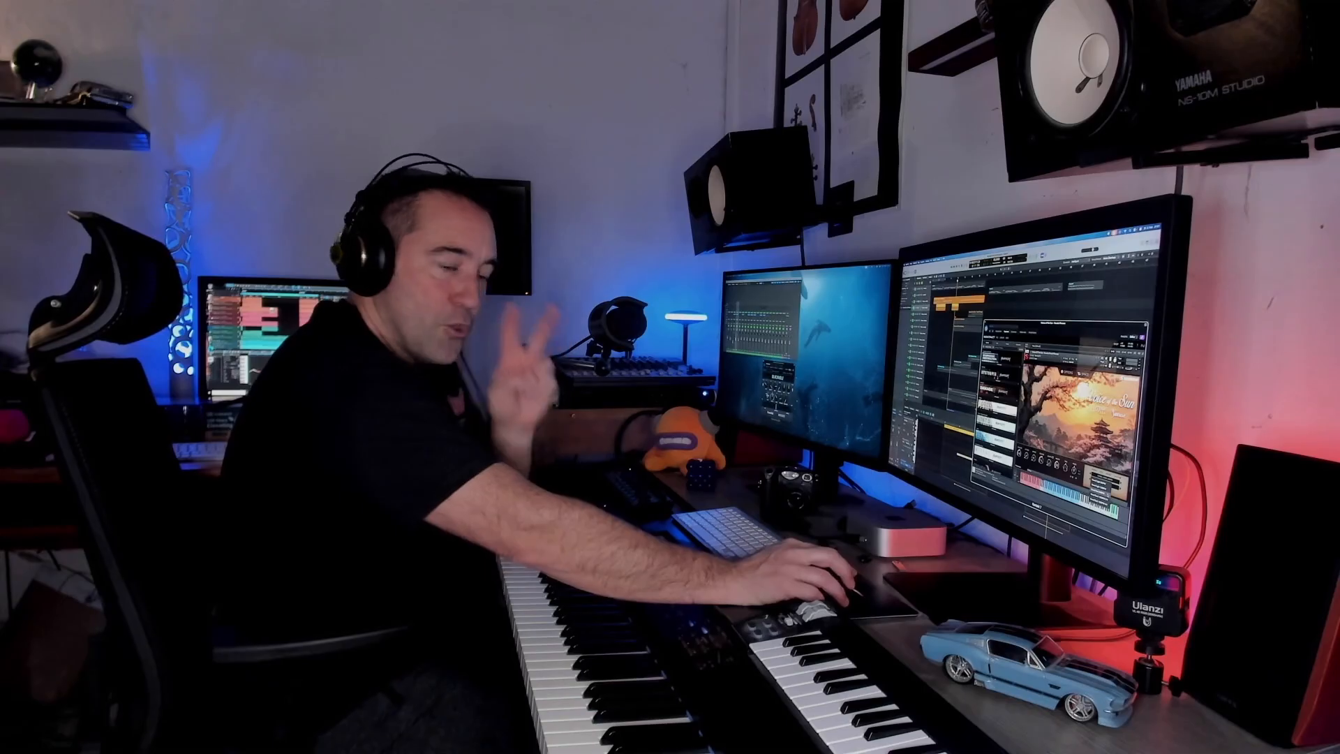
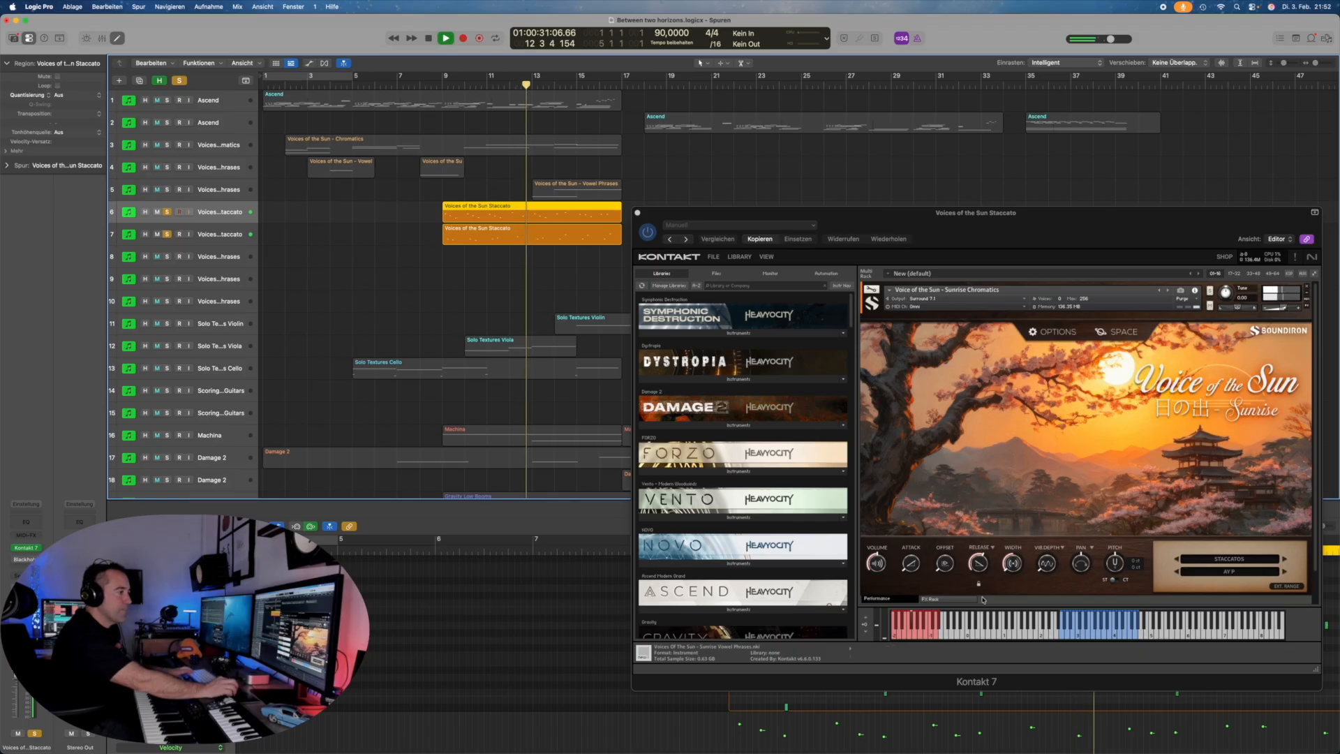
Step: Inspect the Voice of the Sun FX rack, toggling Rack 2 and Rack 1 and viewing a slot's effect list
{"action": "left_click", "coordinate": [963, 599]}
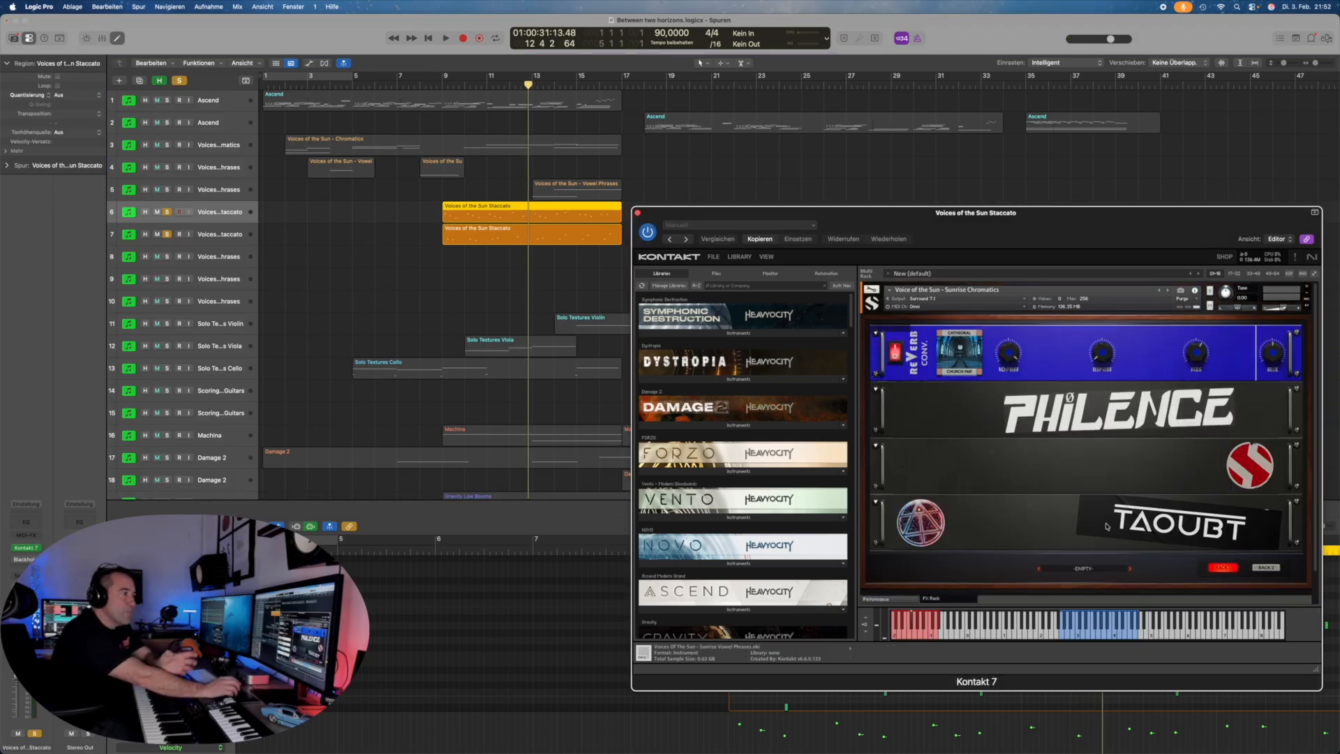
{"action": "left_click", "coordinate": [1265, 568]}
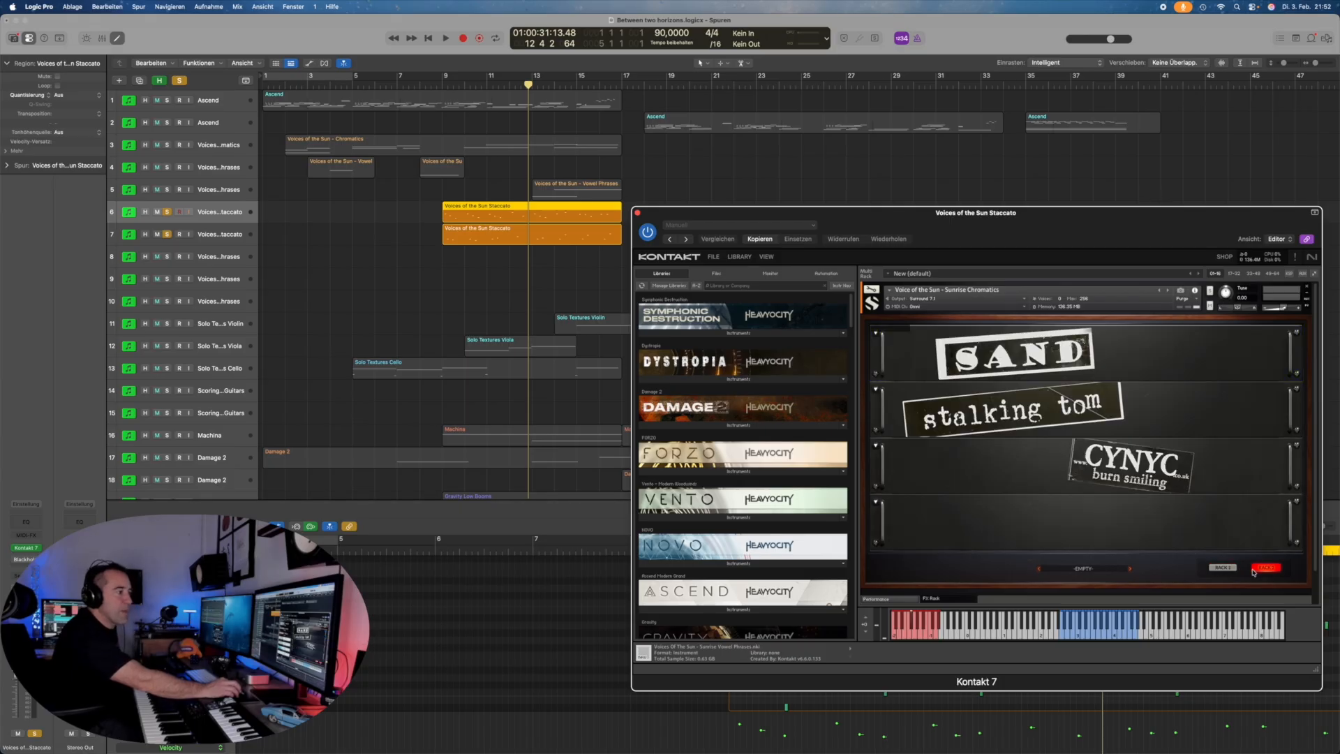
{"action": "left_click", "coordinate": [1222, 567]}
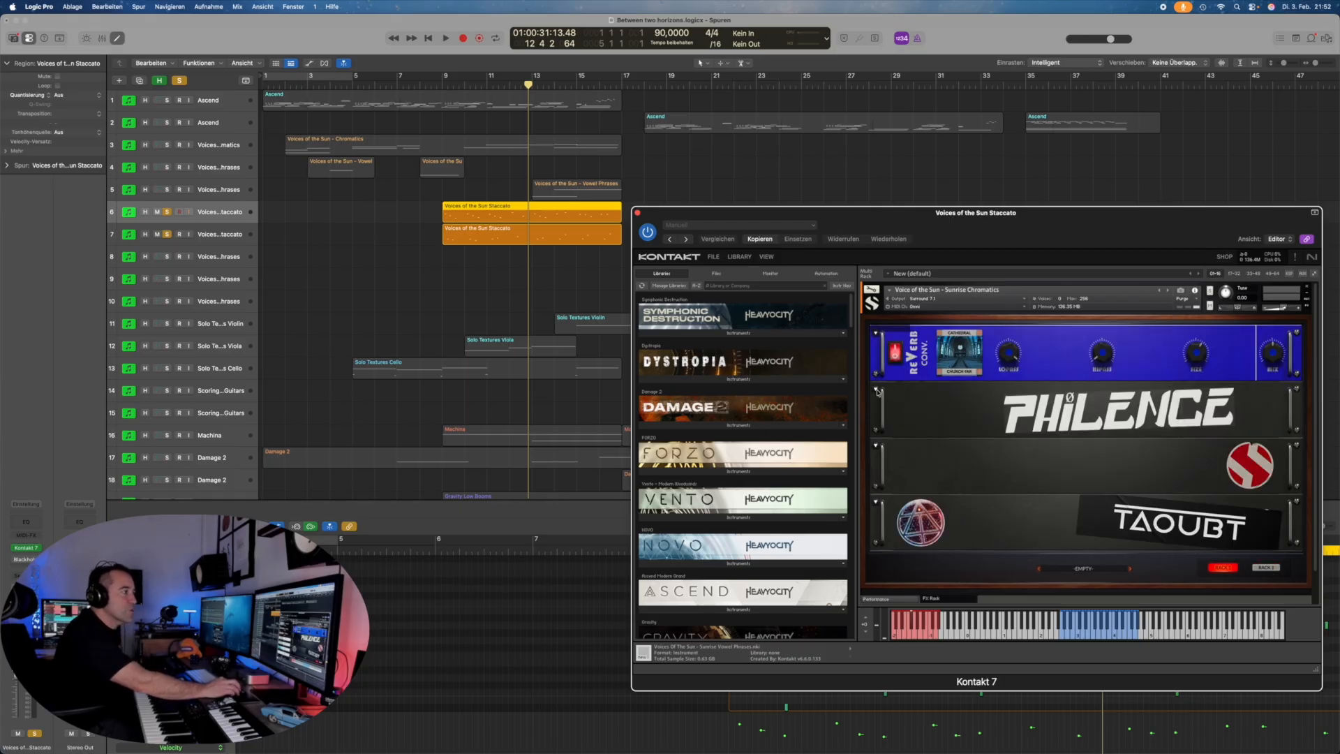
{"action": "left_click", "coordinate": [877, 392]}
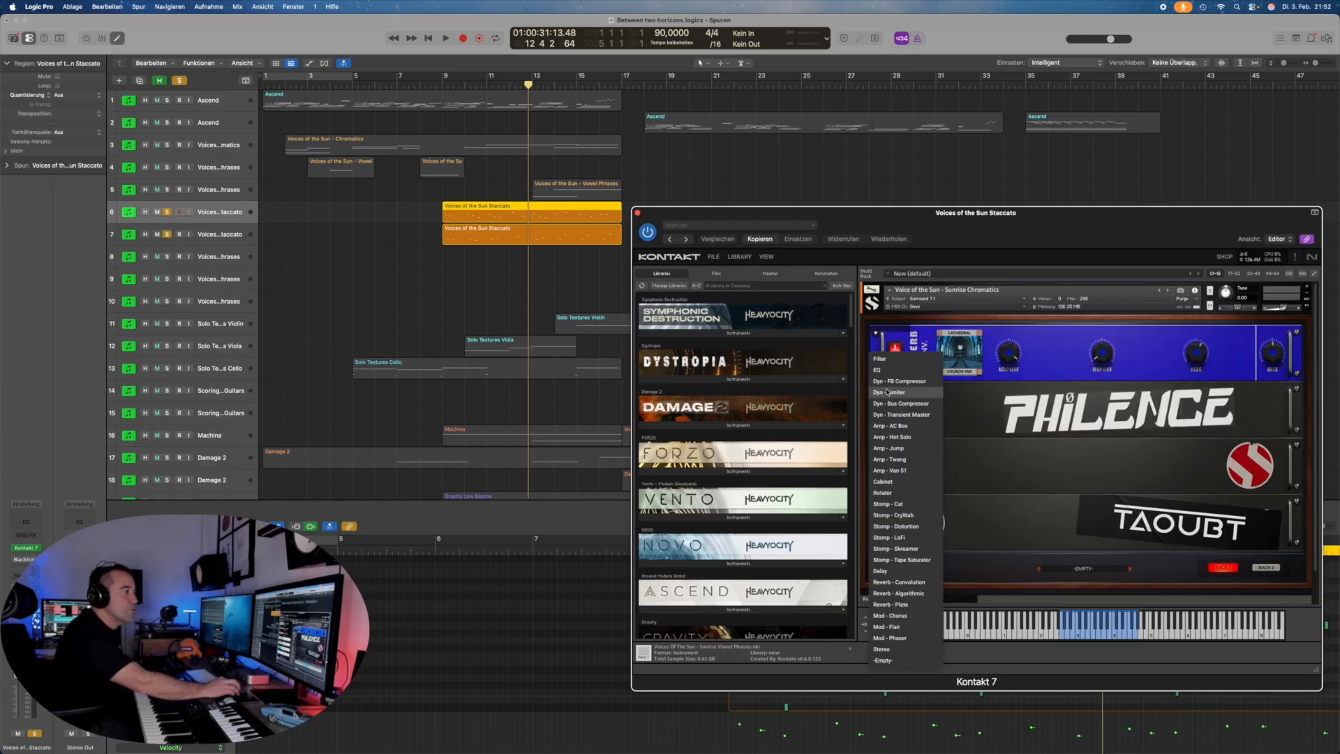
{"action": "left_click", "coordinate": [1009, 422]}
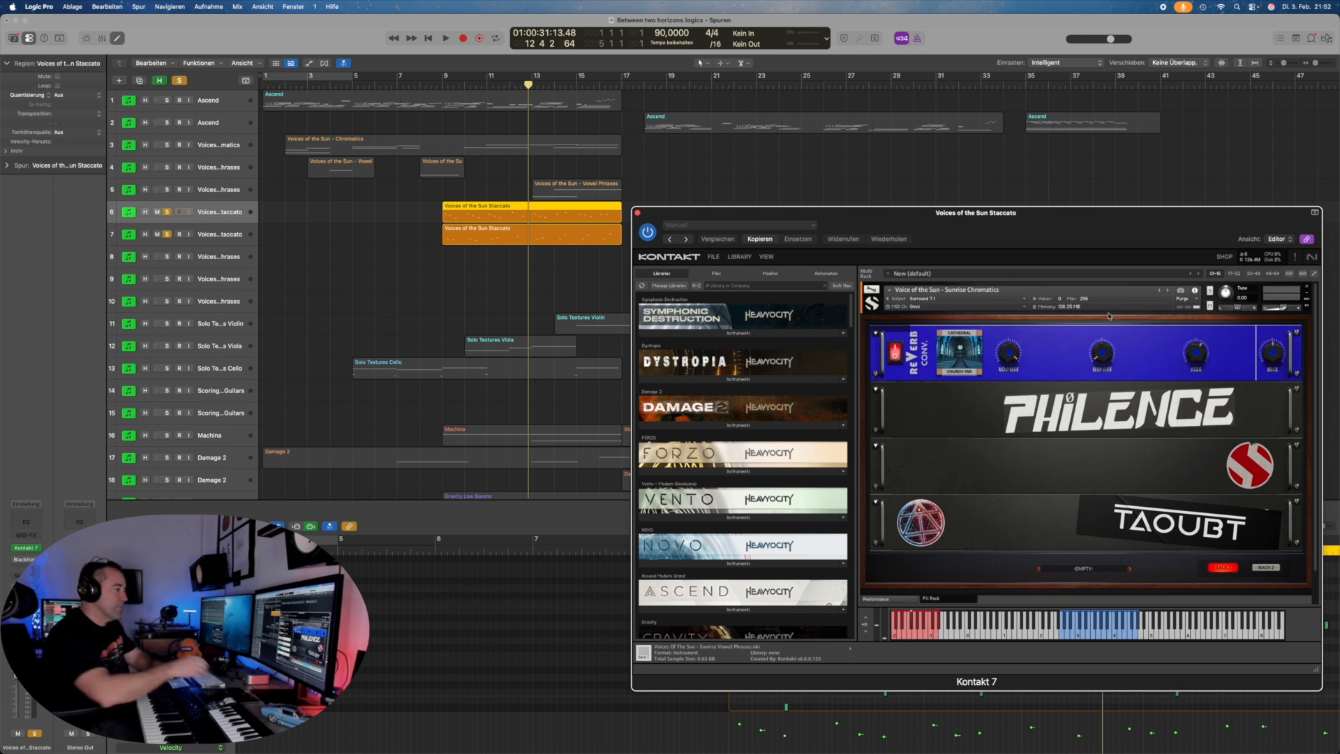
Step: Turn off Solo on tracks 7 and 6
{"action": "scroll", "coordinate": [313, 282], "scroll_direction": "right", "scroll_amount": 10}
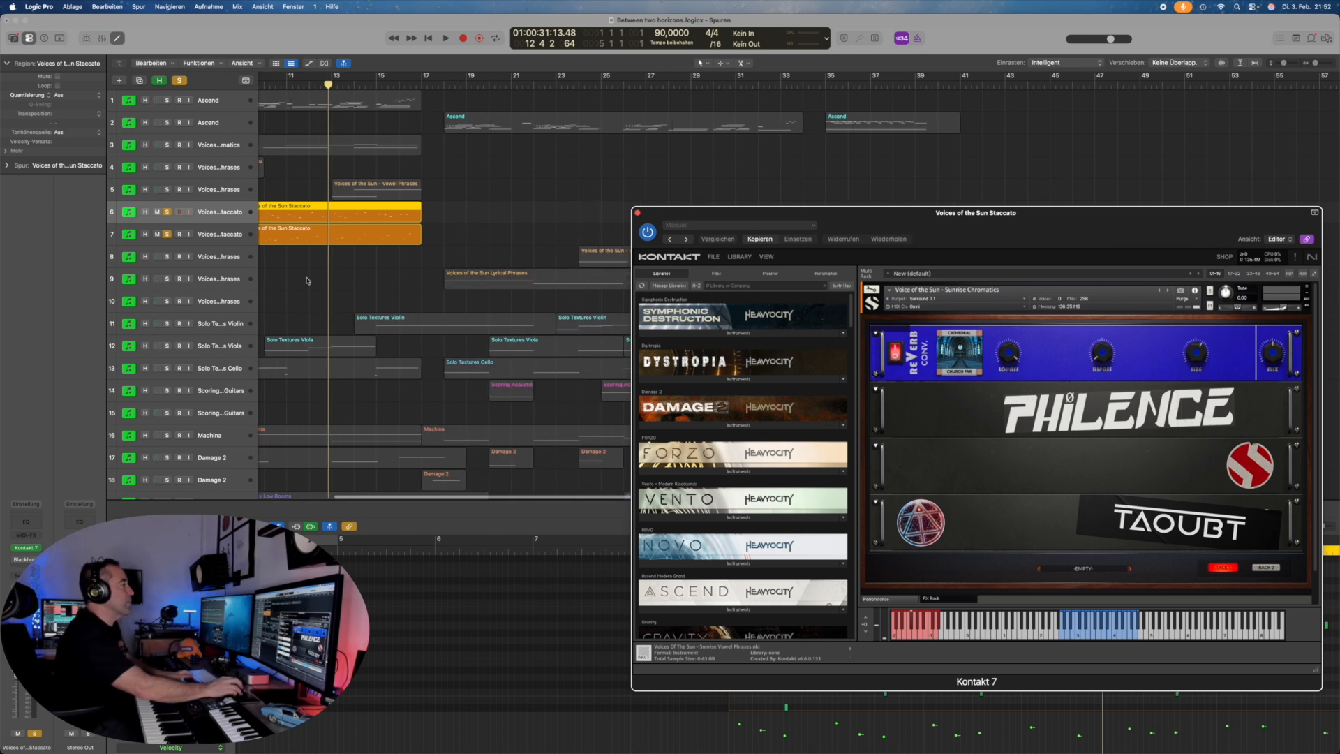
{"action": "left_click", "coordinate": [167, 233]}
{"action": "left_click", "coordinate": [167, 212]}
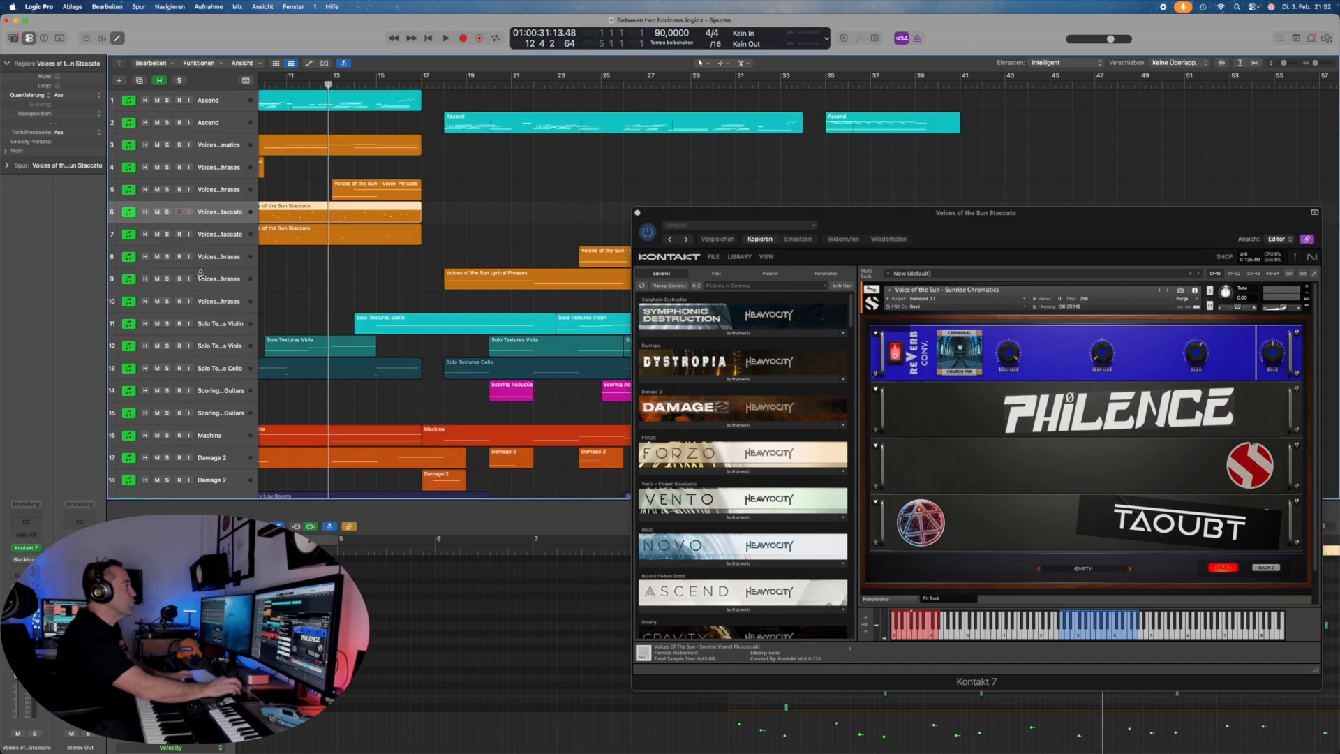
Step: Select tracks 8 and 9, browse the phrase articulations and open the Phrase Sequencer options
{"action": "scroll", "coordinate": [236, 272], "scroll_direction": "right", "scroll_amount": 6}
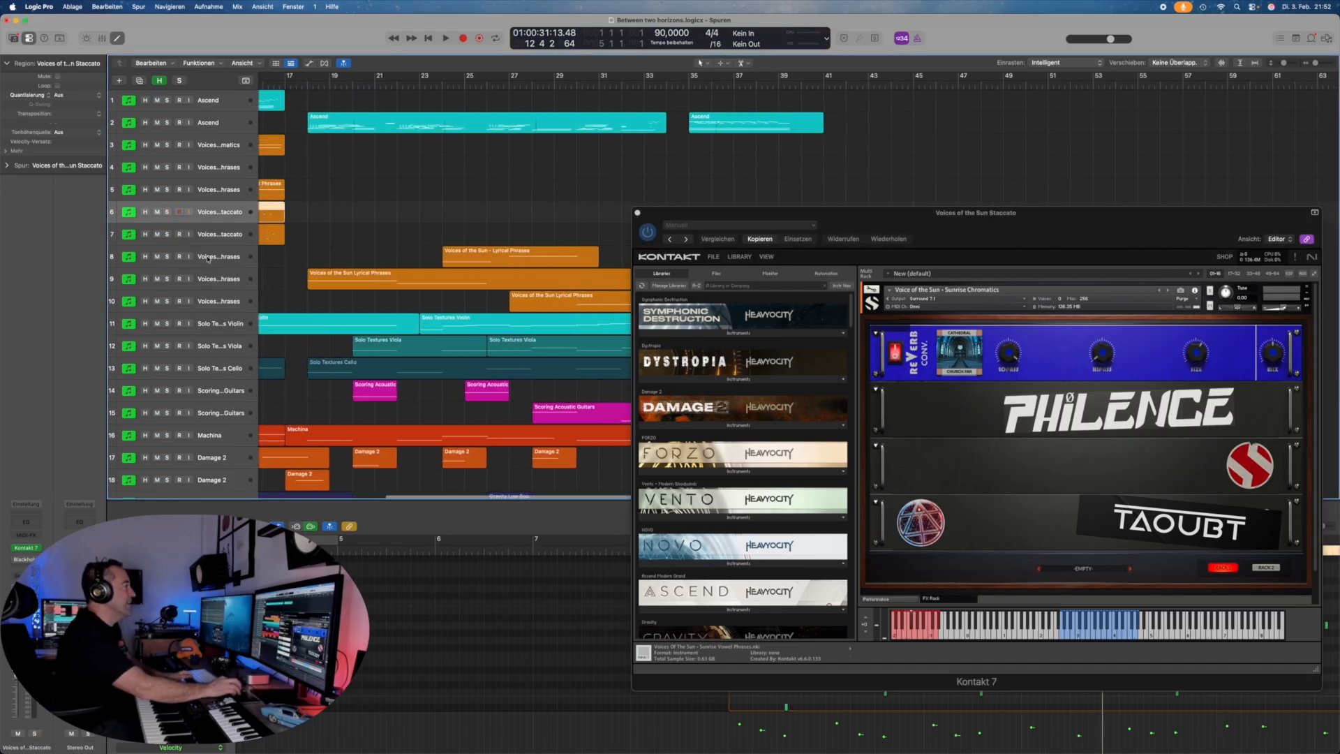
{"action": "left_click", "coordinate": [207, 256]}
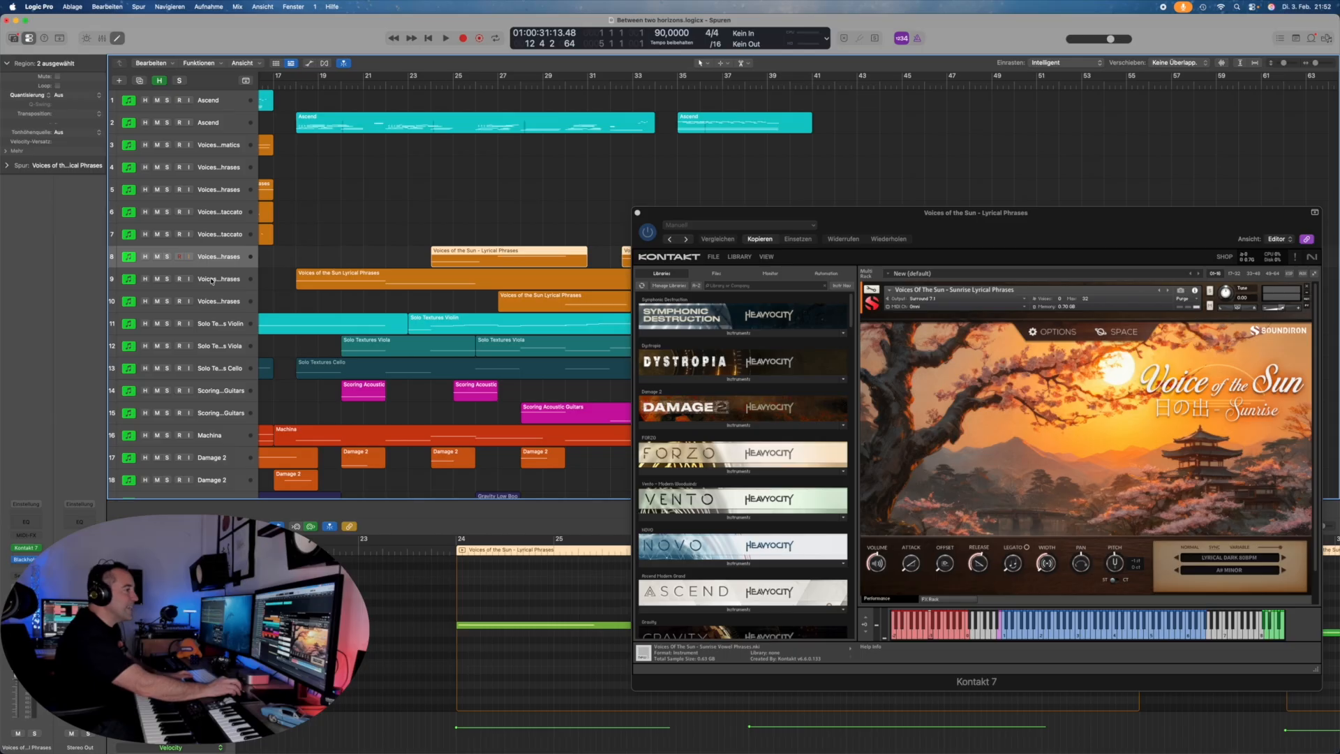
{"action": "left_click", "coordinate": [211, 280]}
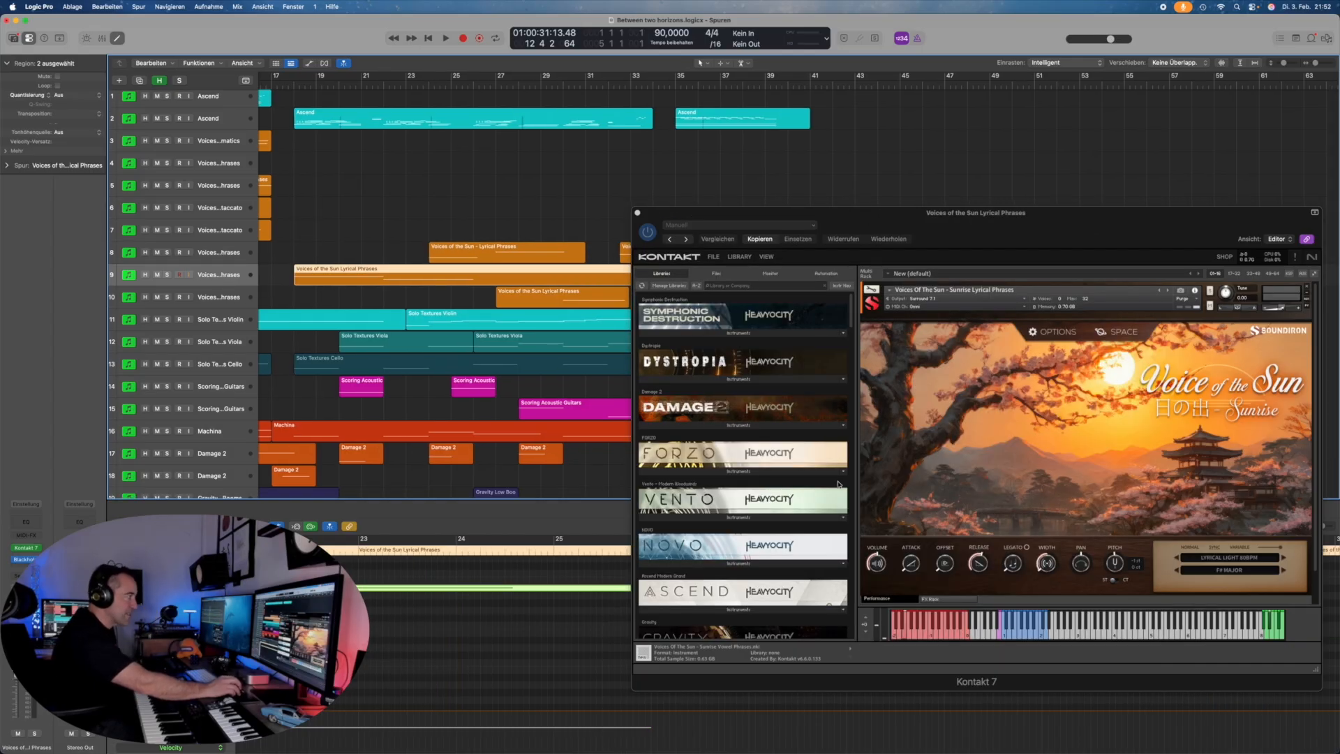
{"action": "left_click", "coordinate": [1244, 560]}
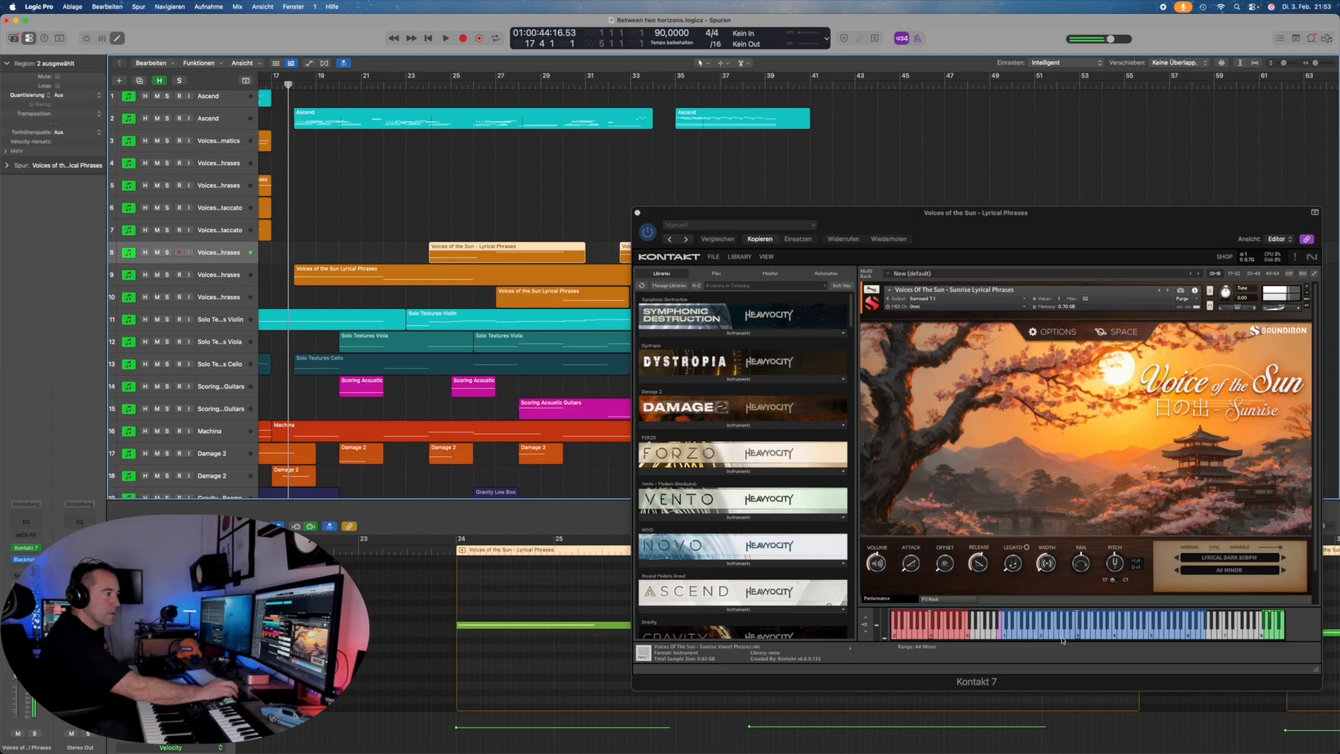
{"action": "left_click", "coordinate": [1050, 333]}
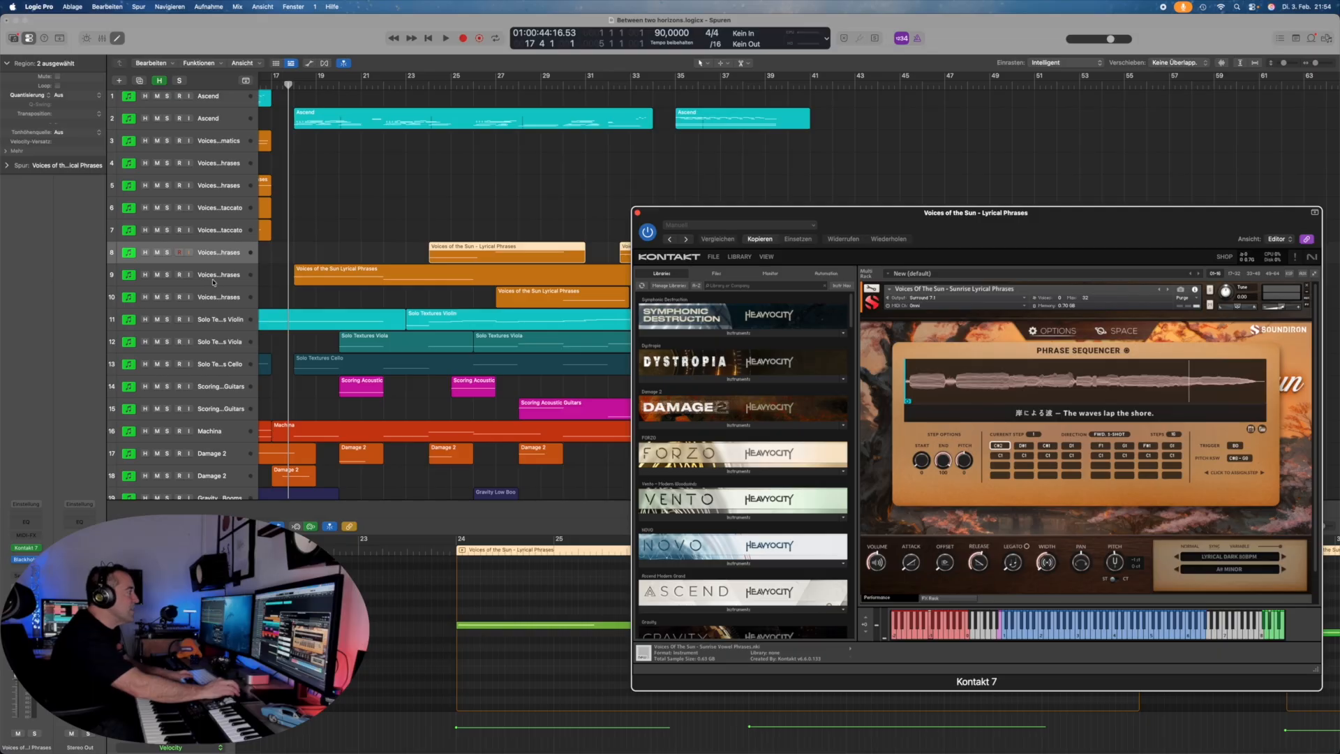
Step: Select track 9 to show its Lyrical Light F# major instrument in Kontakt
{"action": "left_click", "coordinate": [213, 282]}
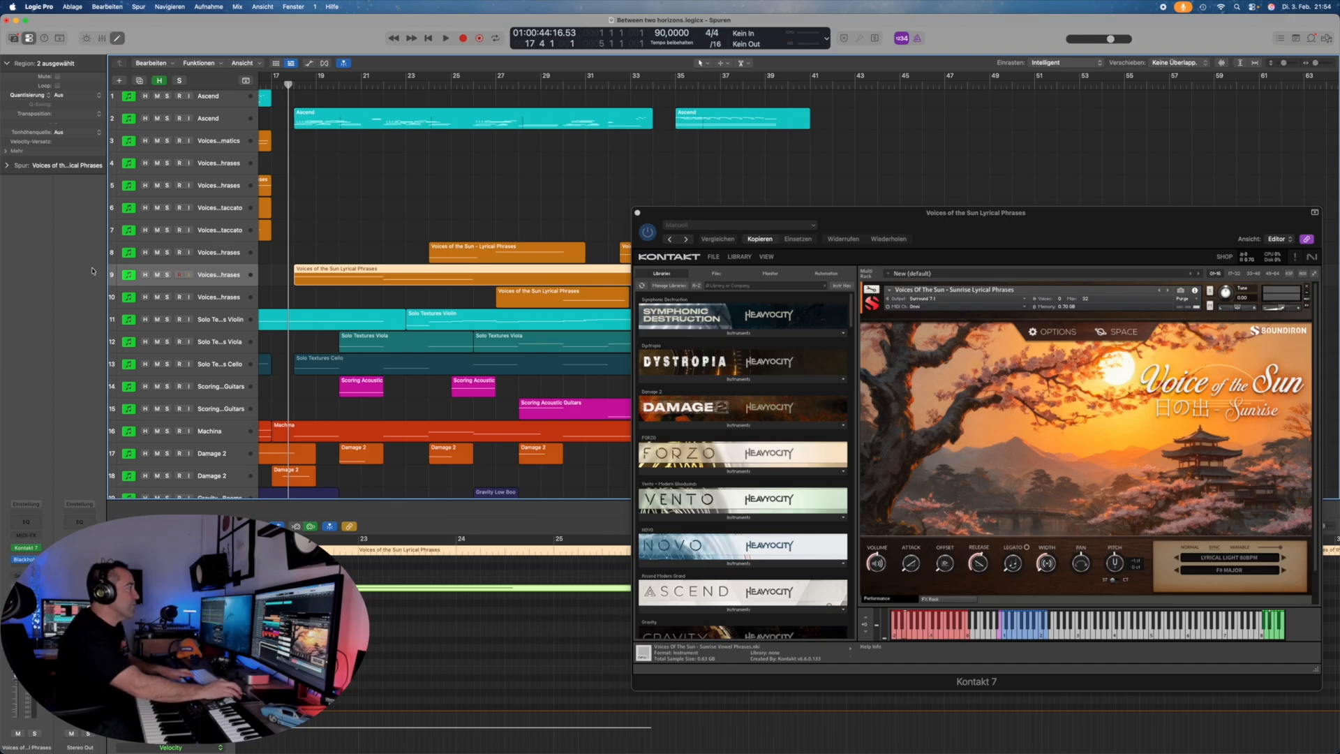
Step: Solo tracks 8, 9 and 10, start playback, and show the Phrase Sequencer panel
{"action": "left_click", "coordinate": [167, 253]}
{"action": "left_click", "coordinate": [167, 275]}
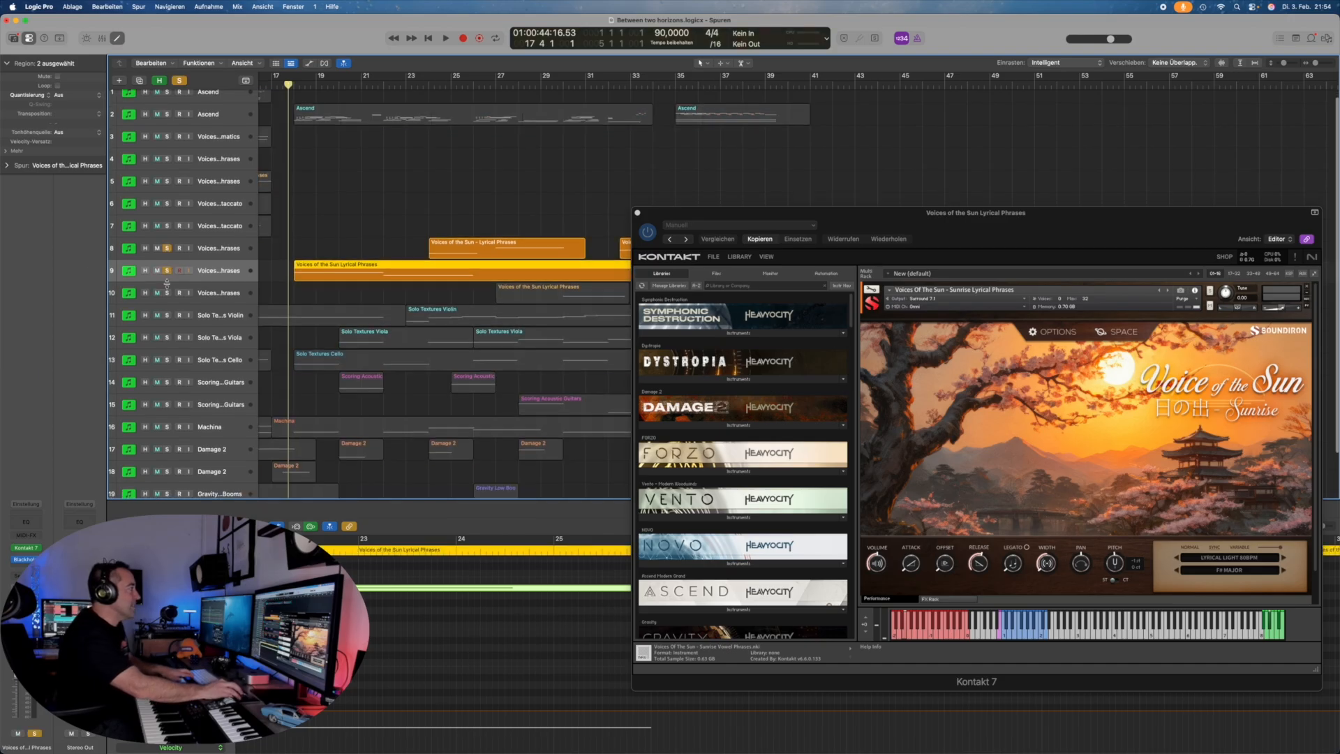
{"action": "left_click", "coordinate": [168, 297]}
{"action": "key", "text": "space"}
{"action": "scroll", "coordinate": [169, 296], "scroll_direction": "right", "scroll_amount": 4}
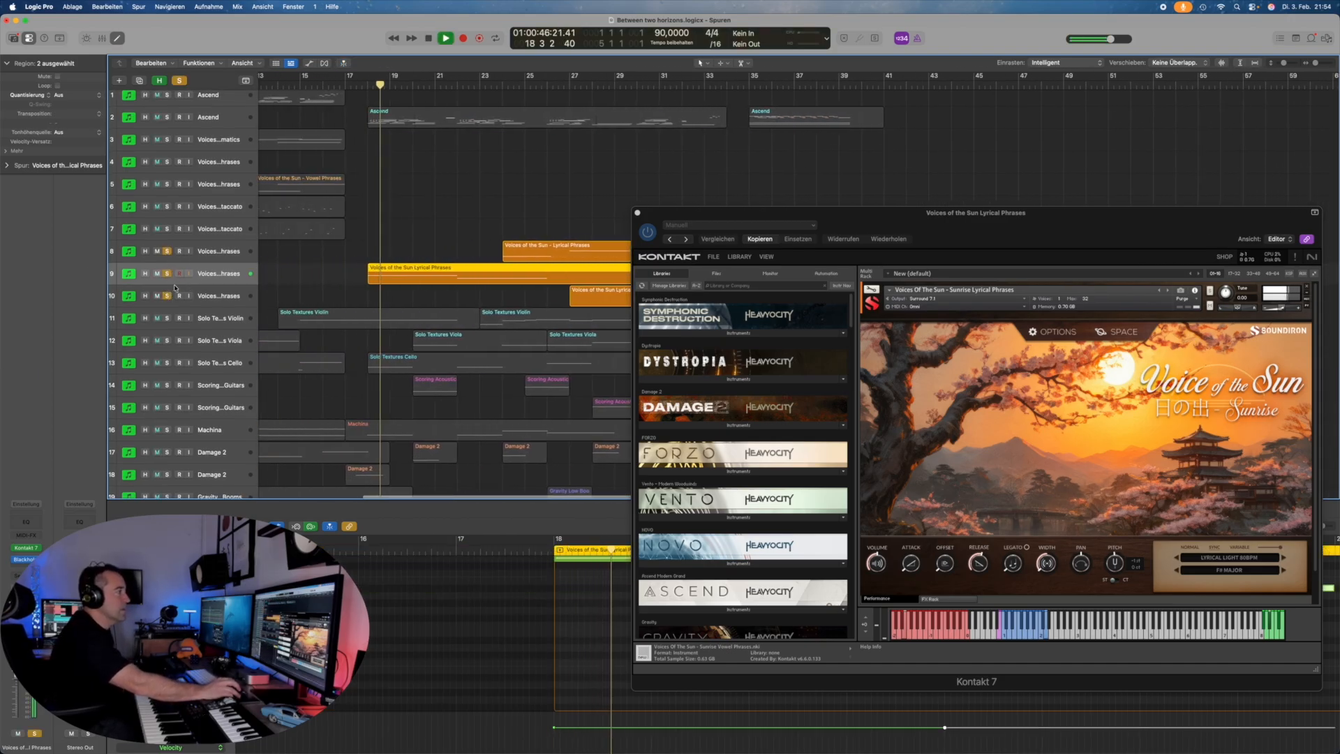
{"action": "left_click", "coordinate": [1052, 333]}
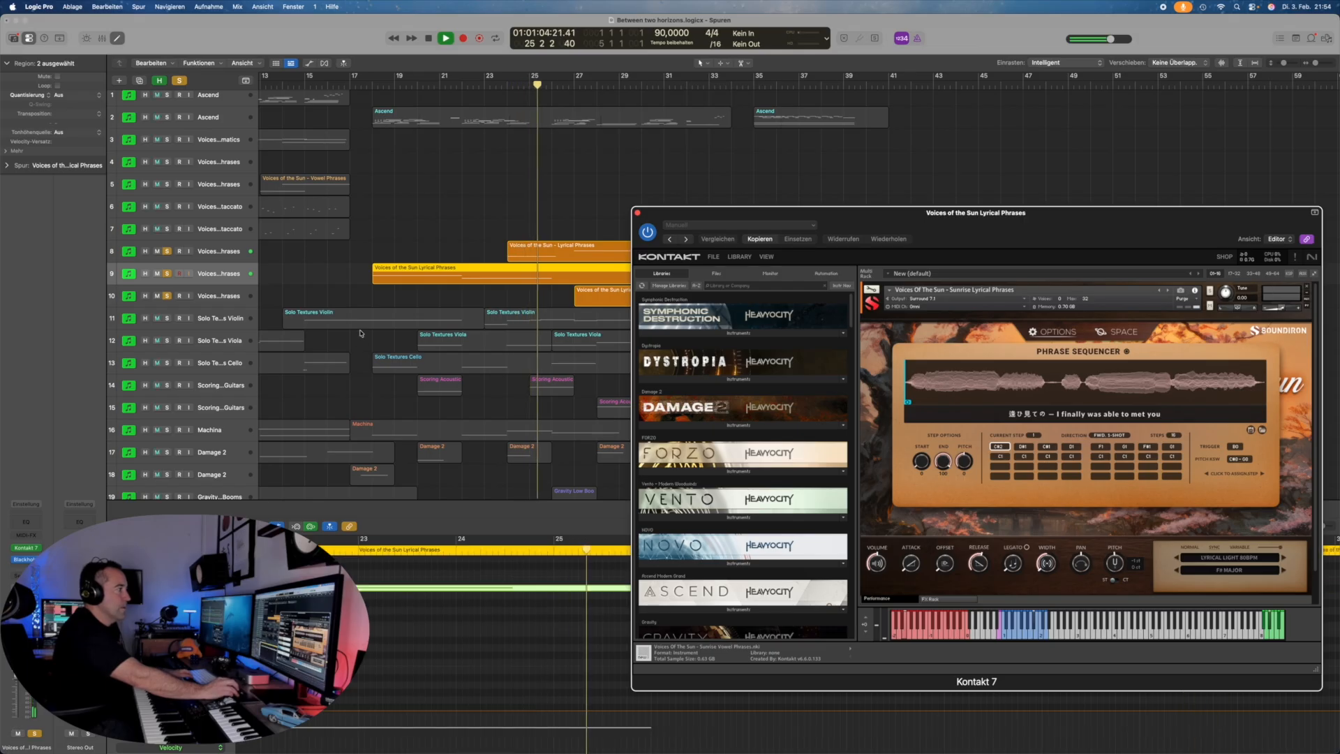
Step: Stop playback and show track 8's instrument on its Space panel
{"action": "key", "text": "space"}
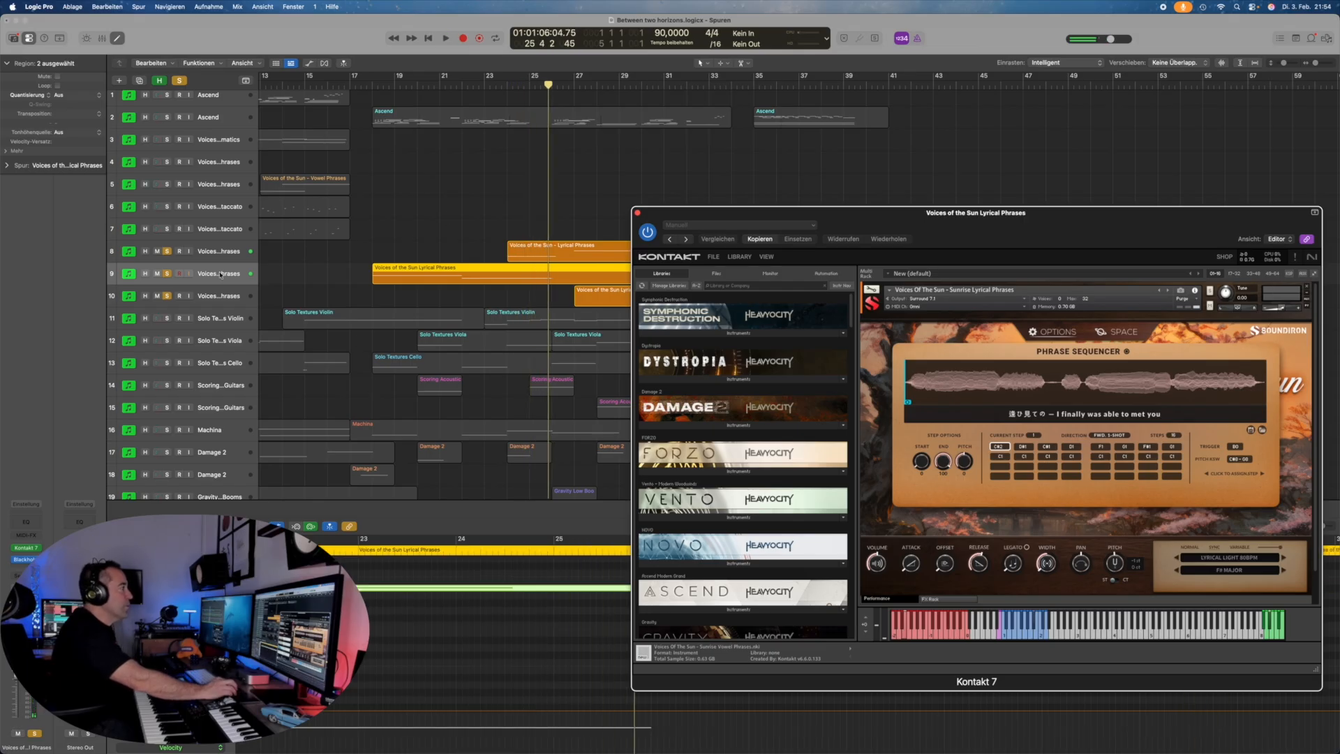
{"action": "left_click", "coordinate": [221, 254]}
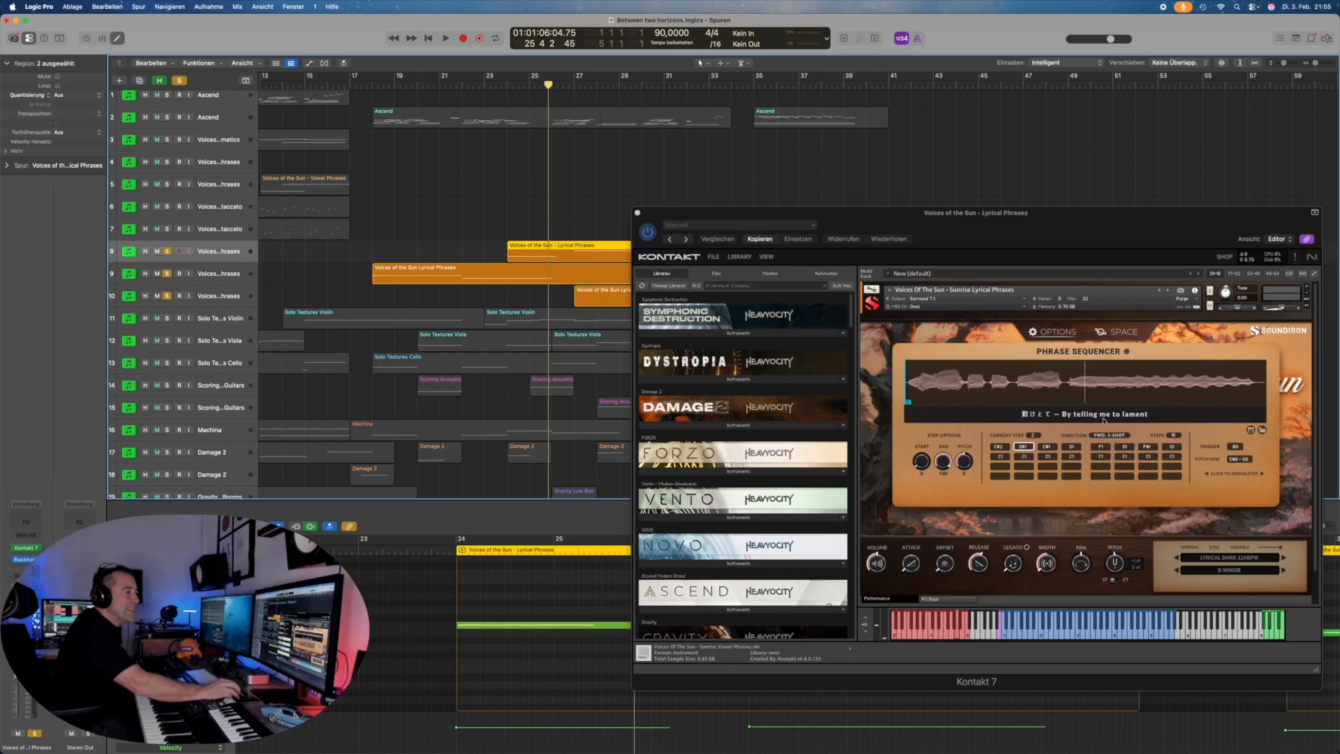
{"action": "left_click", "coordinate": [1123, 332]}
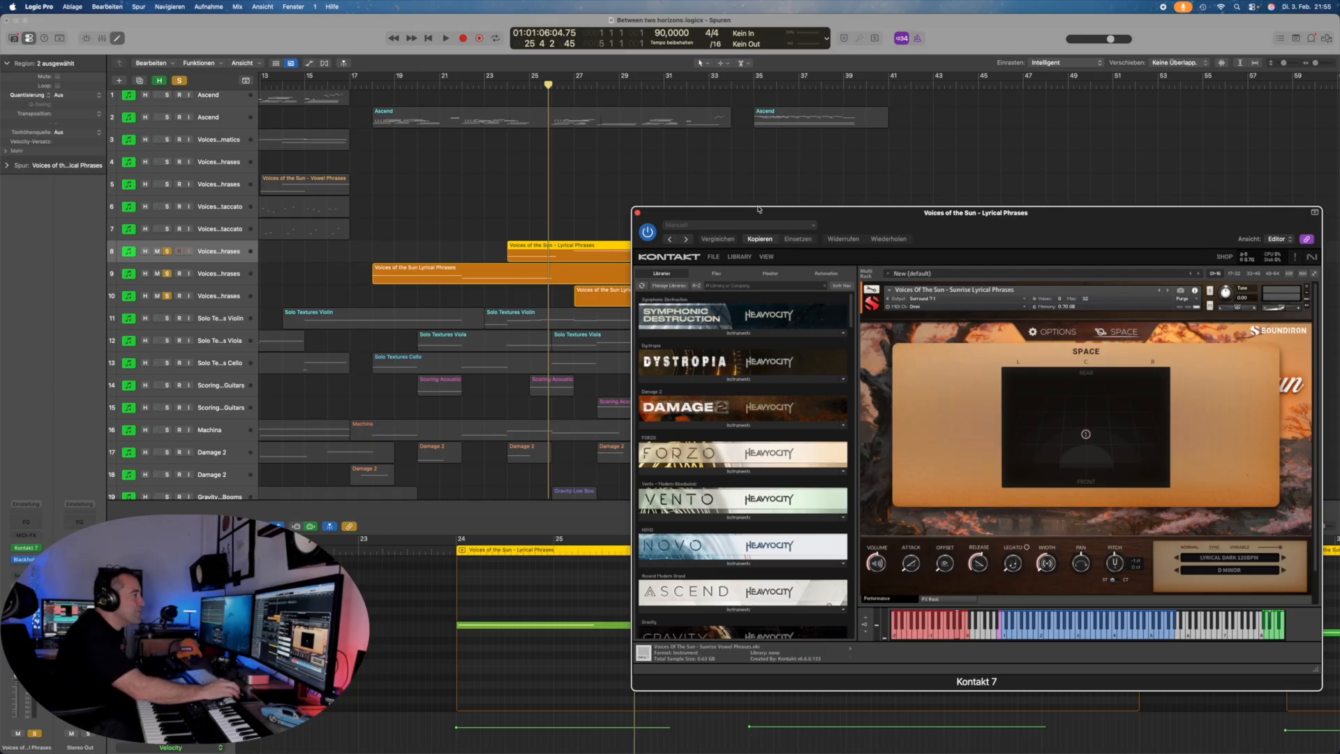
Step: Move the Kontakt window down to uncover more regions, then back up
{"action": "left_click_drag", "start_coordinate": [766, 213], "coordinate": [788, 332]}
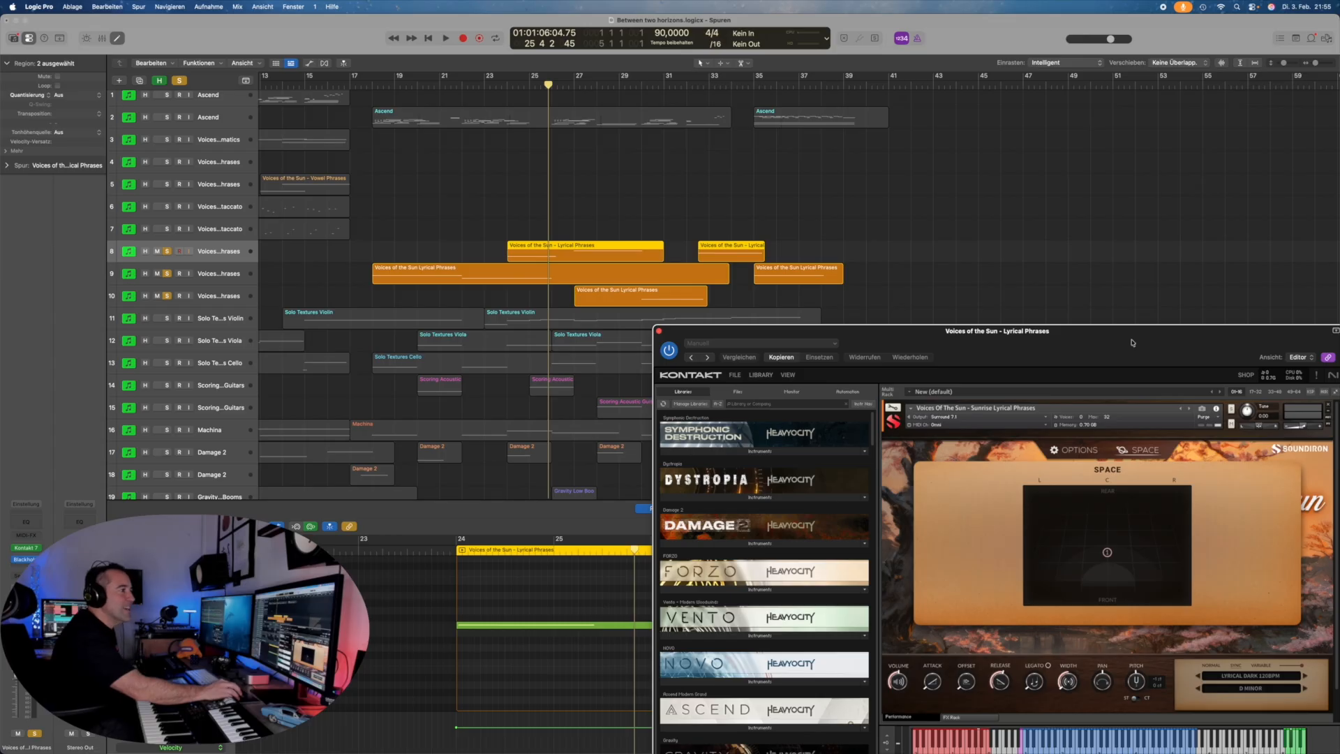
{"action": "left_click_drag", "start_coordinate": [1132, 343], "coordinate": [1062, 221]}
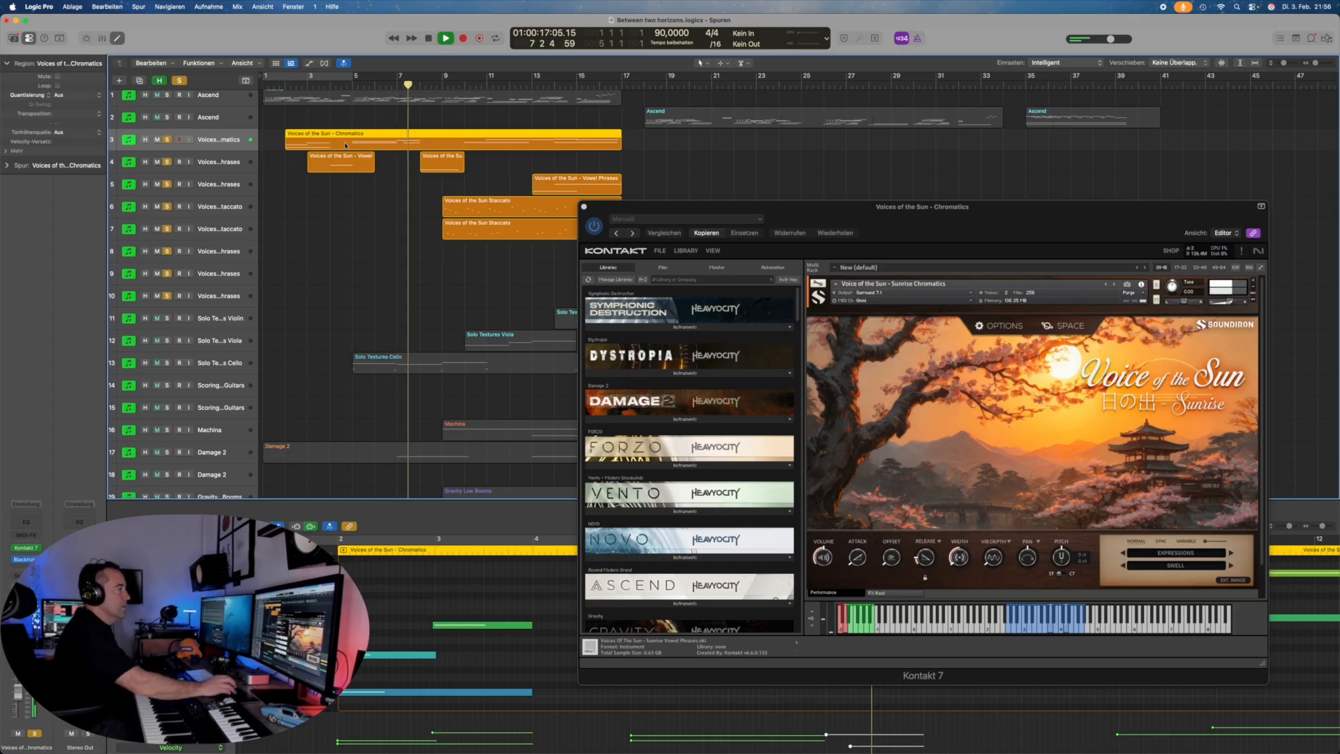
Step: Follow playback along the arrangement and reselect track 9's Lyrical Phrases instrument
{"action": "scroll", "coordinate": [345, 145], "scroll_direction": "right", "scroll_amount": 10}
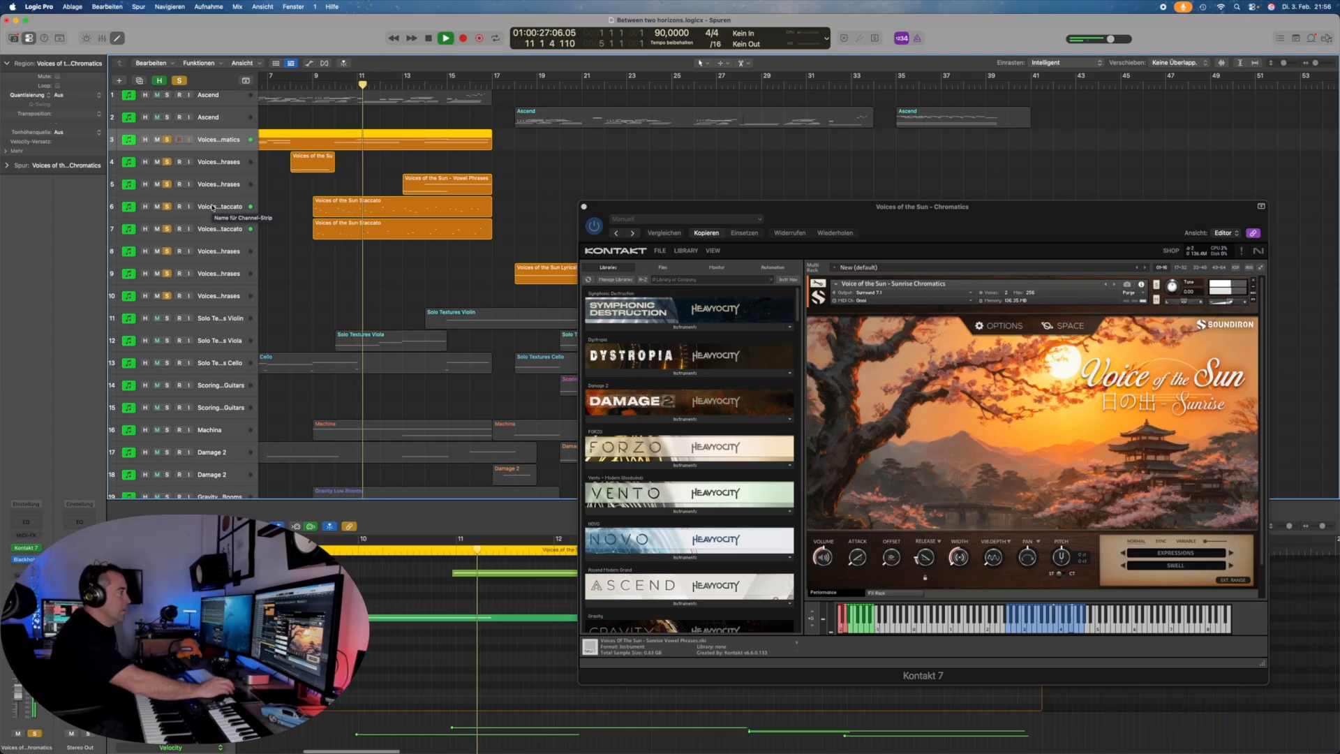
{"action": "scroll", "coordinate": [361, 269], "scroll_direction": "right", "scroll_amount": 2}
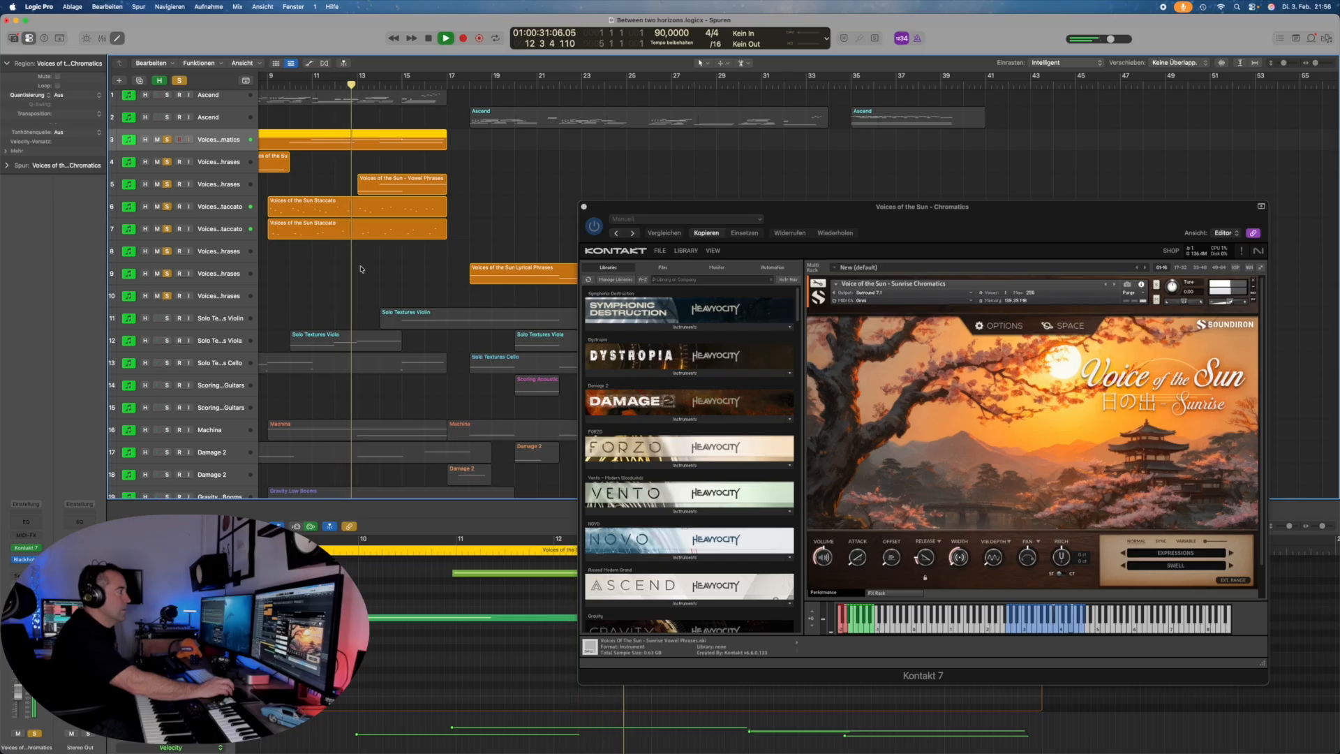
{"action": "scroll", "coordinate": [361, 269], "scroll_direction": "right", "scroll_amount": 4}
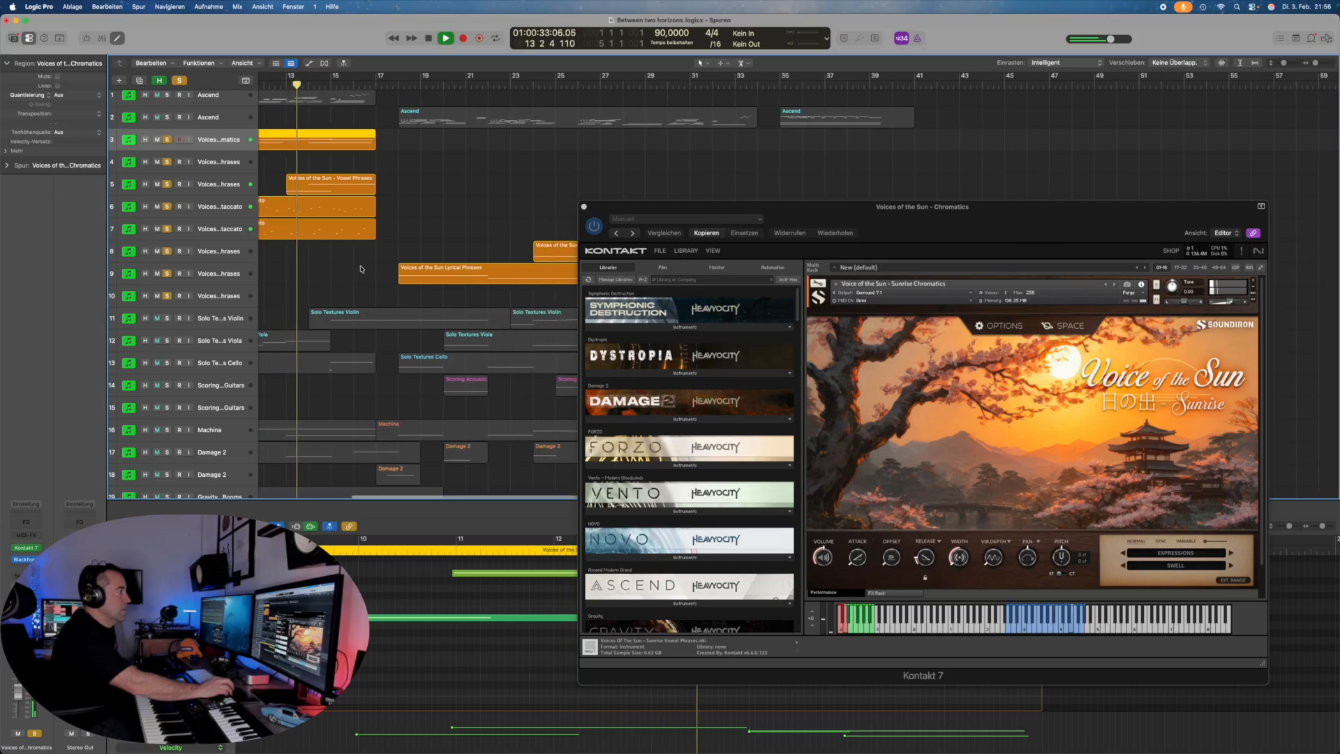
{"action": "scroll", "coordinate": [360, 269], "scroll_direction": "right", "scroll_amount": 1}
{"action": "scroll", "coordinate": [361, 269], "scroll_direction": "right", "scroll_amount": 3}
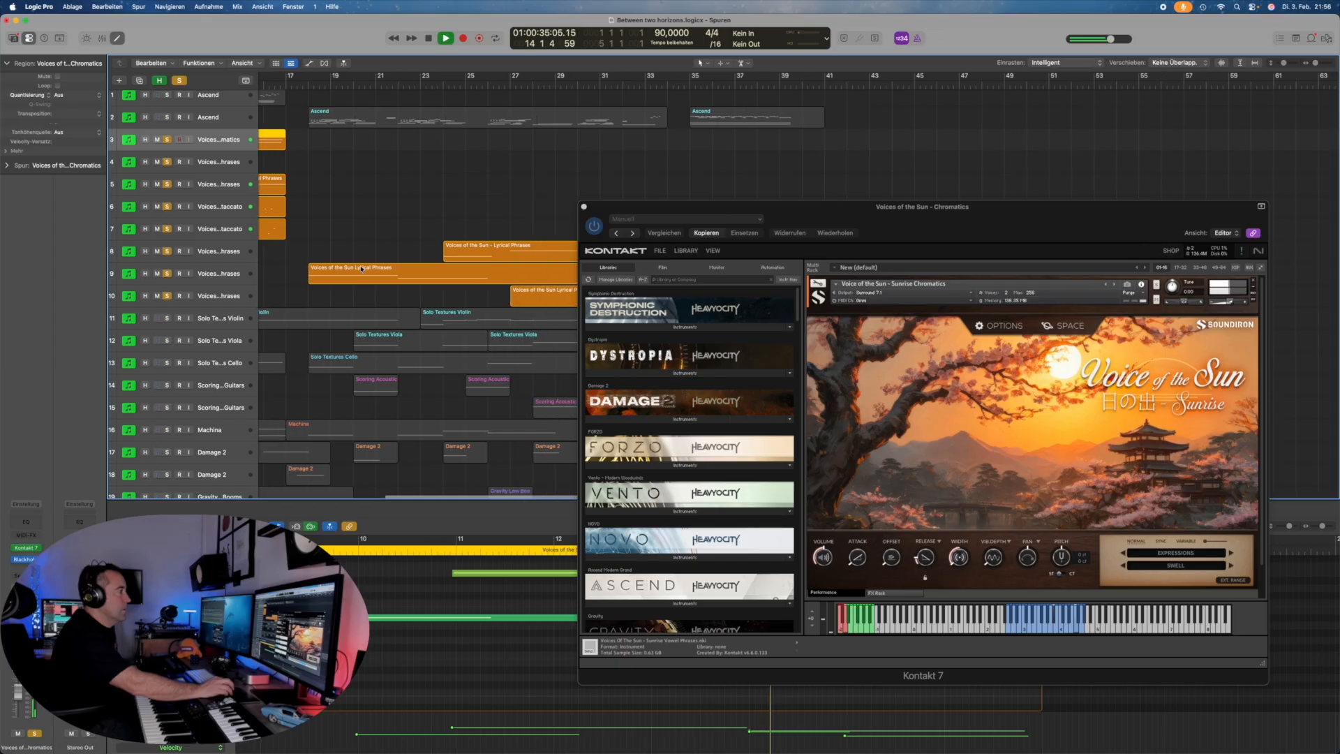
{"action": "scroll", "coordinate": [361, 268], "scroll_direction": "left", "scroll_amount": 2}
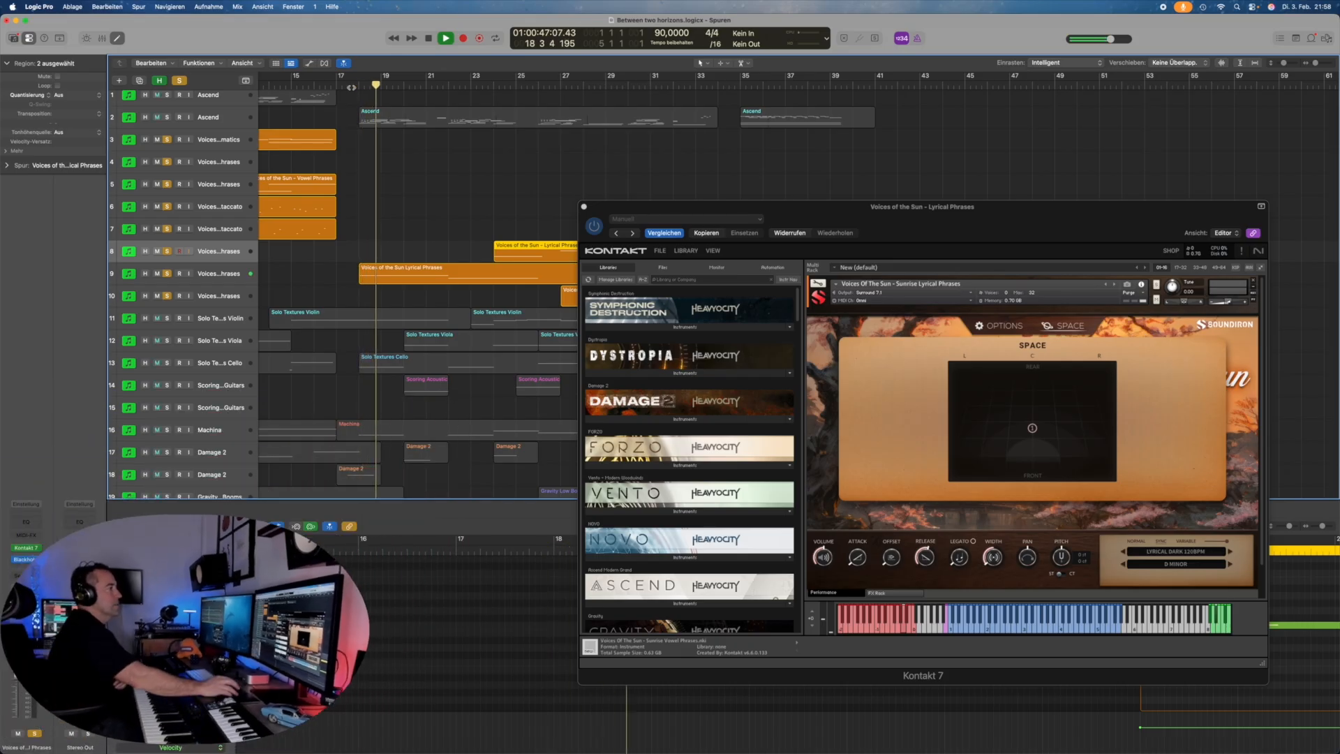
{"action": "scroll", "coordinate": [403, 181], "scroll_direction": "right", "scroll_amount": 5}
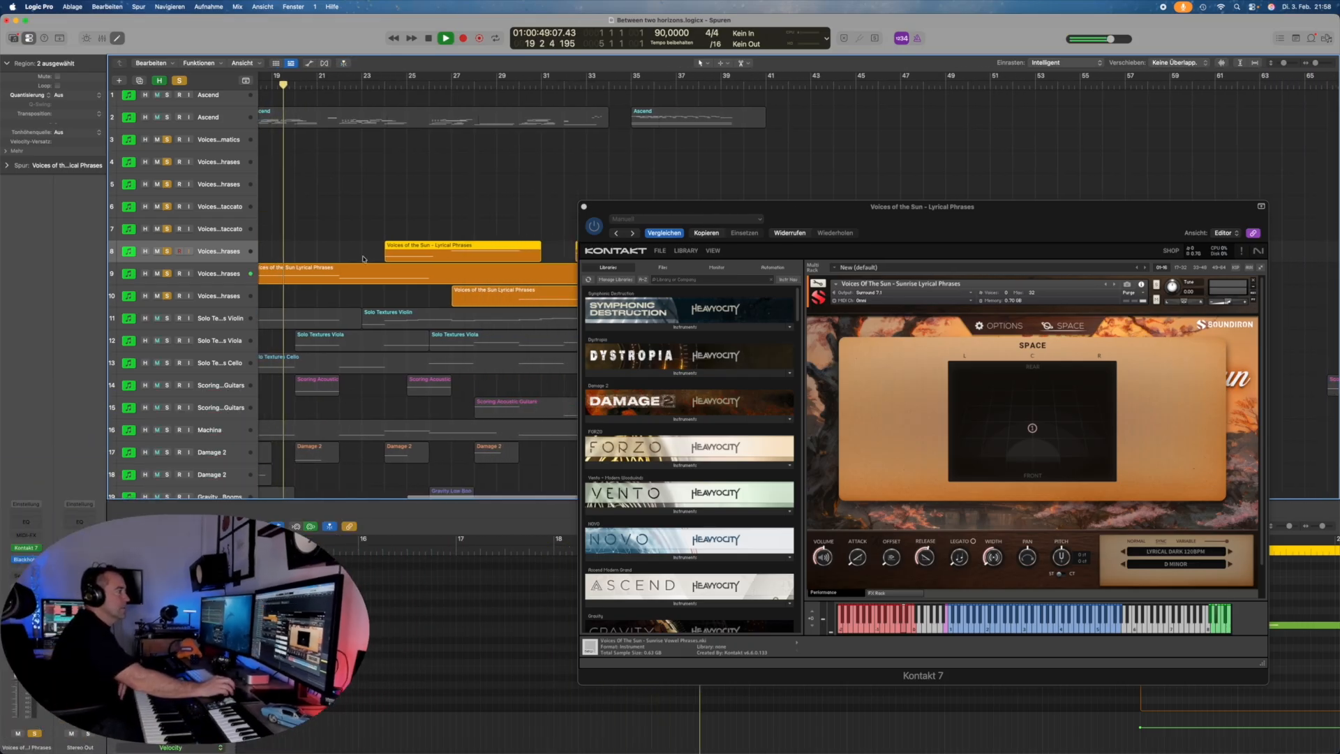
{"action": "left_click", "coordinate": [198, 281]}
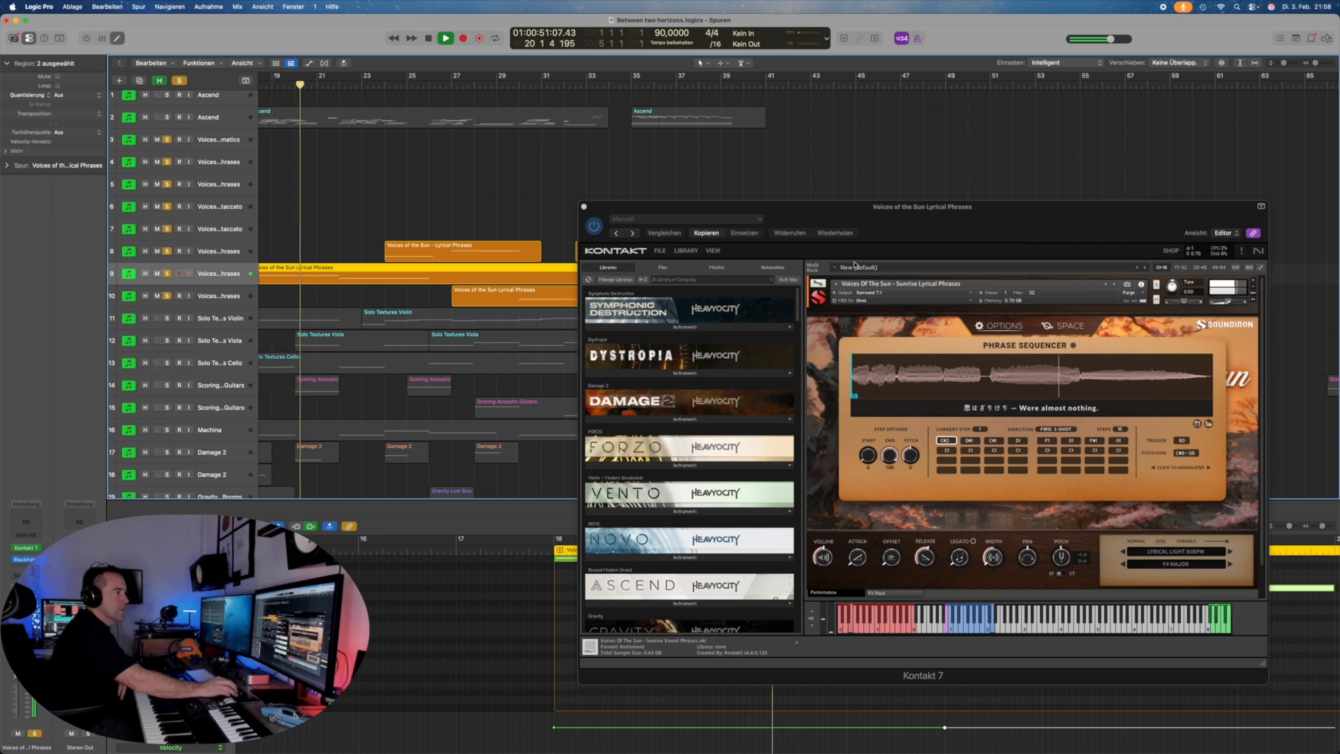
Step: Move the Kontakt window aside and solo the Ascend piano track as playback continues
{"action": "left_click_drag", "start_coordinate": [866, 220], "coordinate": [920, 167]}
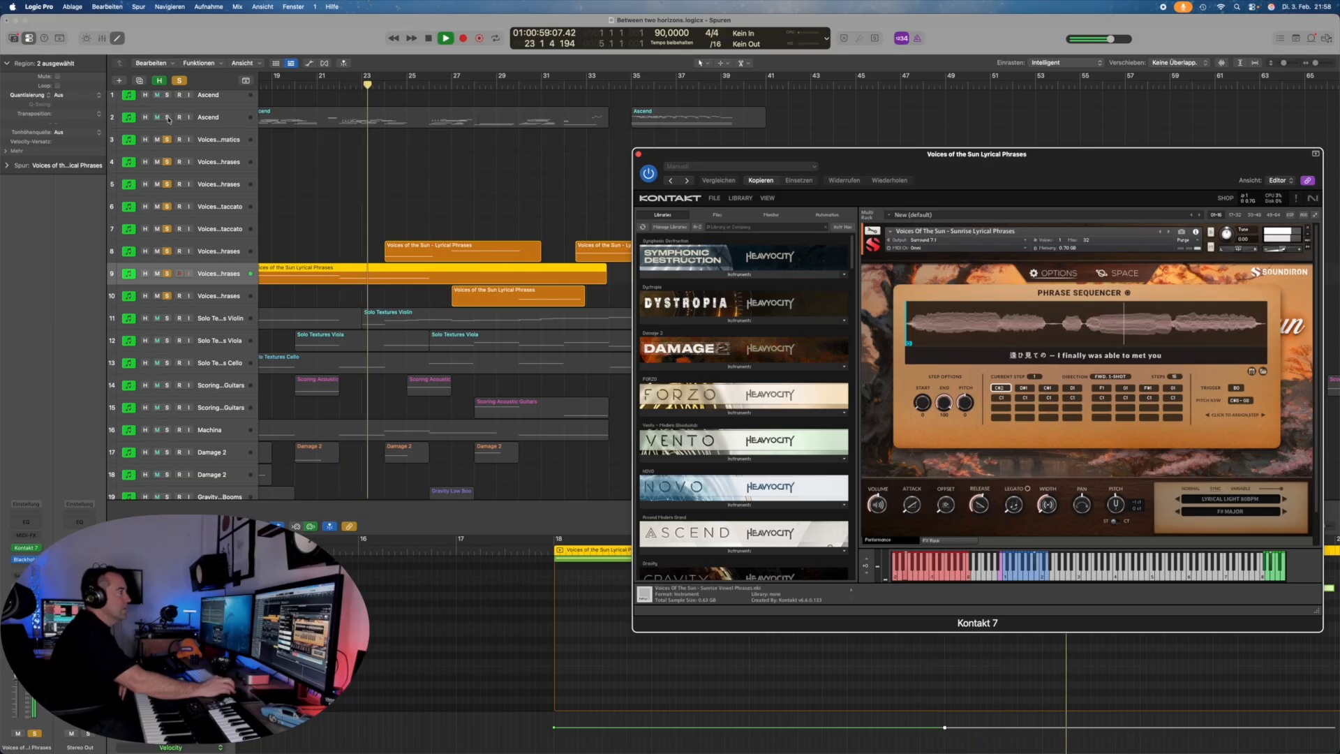
{"action": "scroll", "coordinate": [168, 120], "scroll_direction": "up", "scroll_amount": 1}
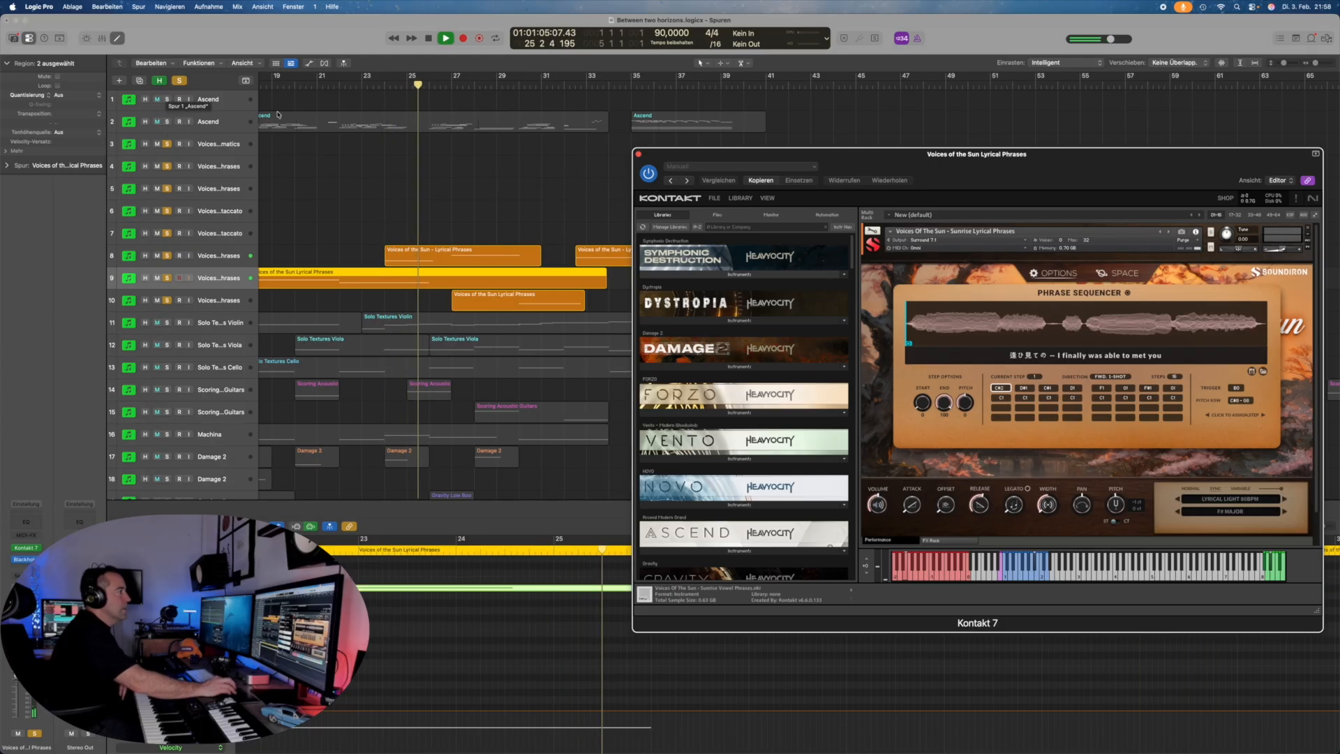
{"action": "left_click", "coordinate": [167, 122]}
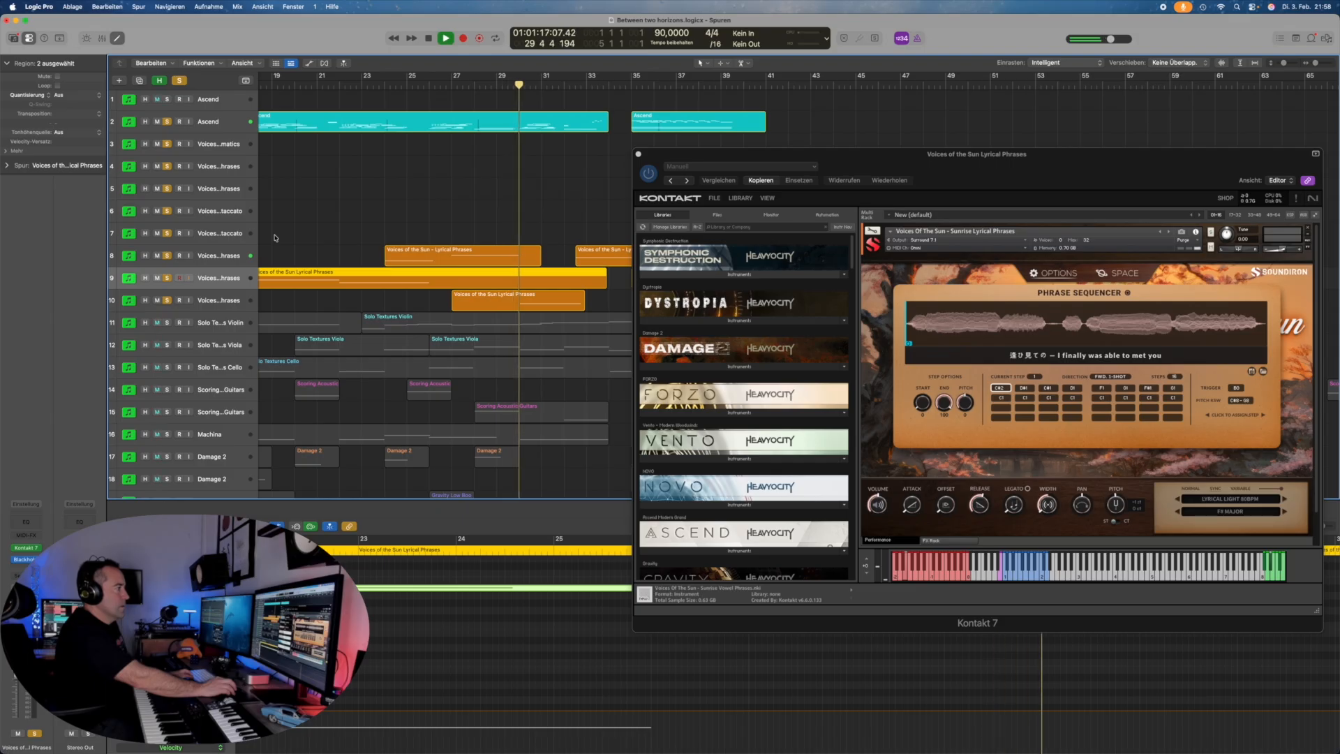
{"action": "scroll", "coordinate": [325, 255], "scroll_direction": "right", "scroll_amount": 5}
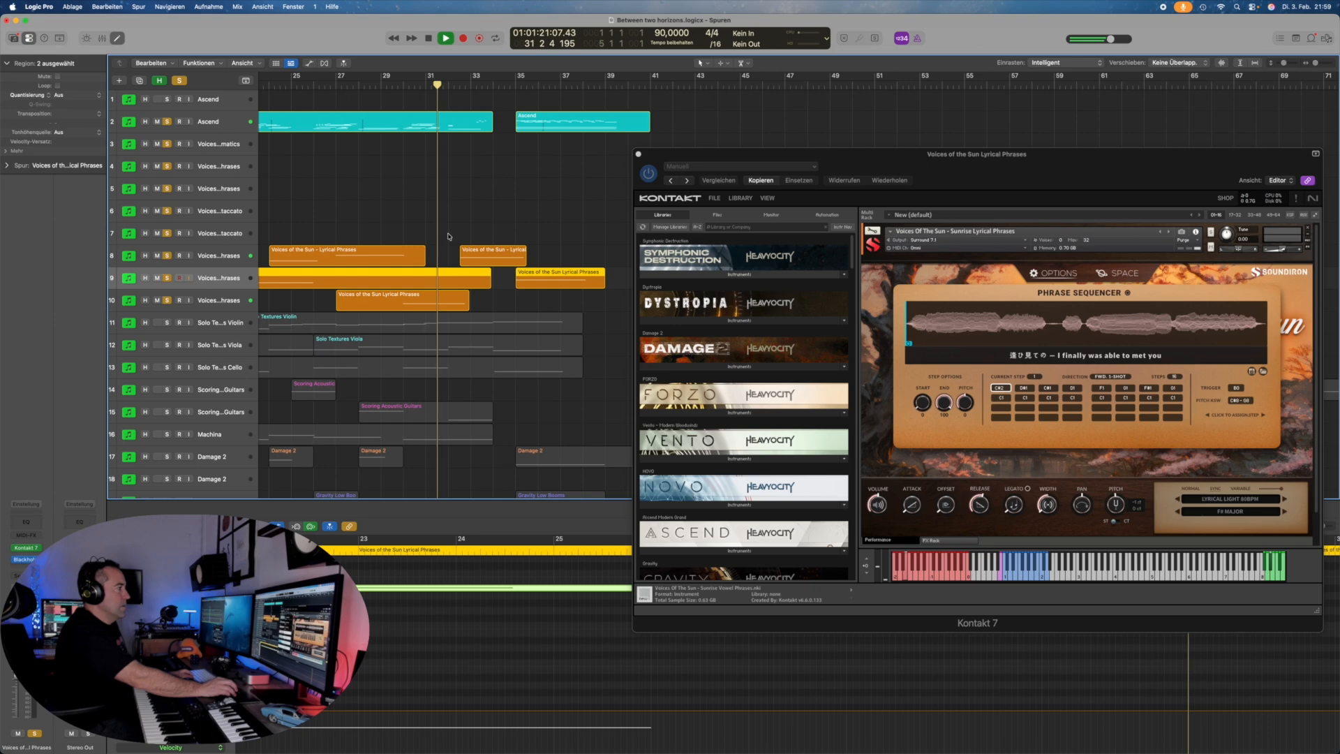
{"action": "scroll", "coordinate": [447, 236], "scroll_direction": "right", "scroll_amount": 2}
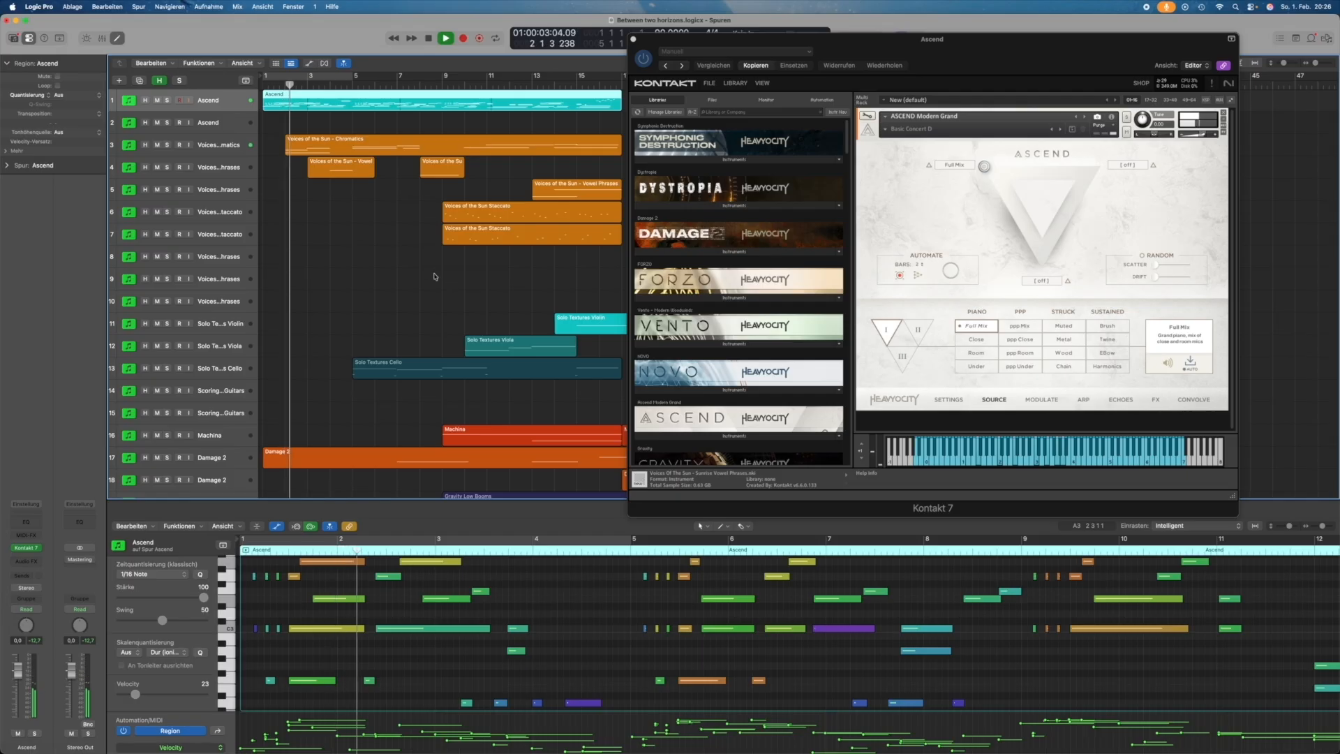
Step: Compare the Vowel Phrases and Chromatics instruments, then open the Vowel Phrases Space panel
{"action": "left_click", "coordinate": [220, 168]}
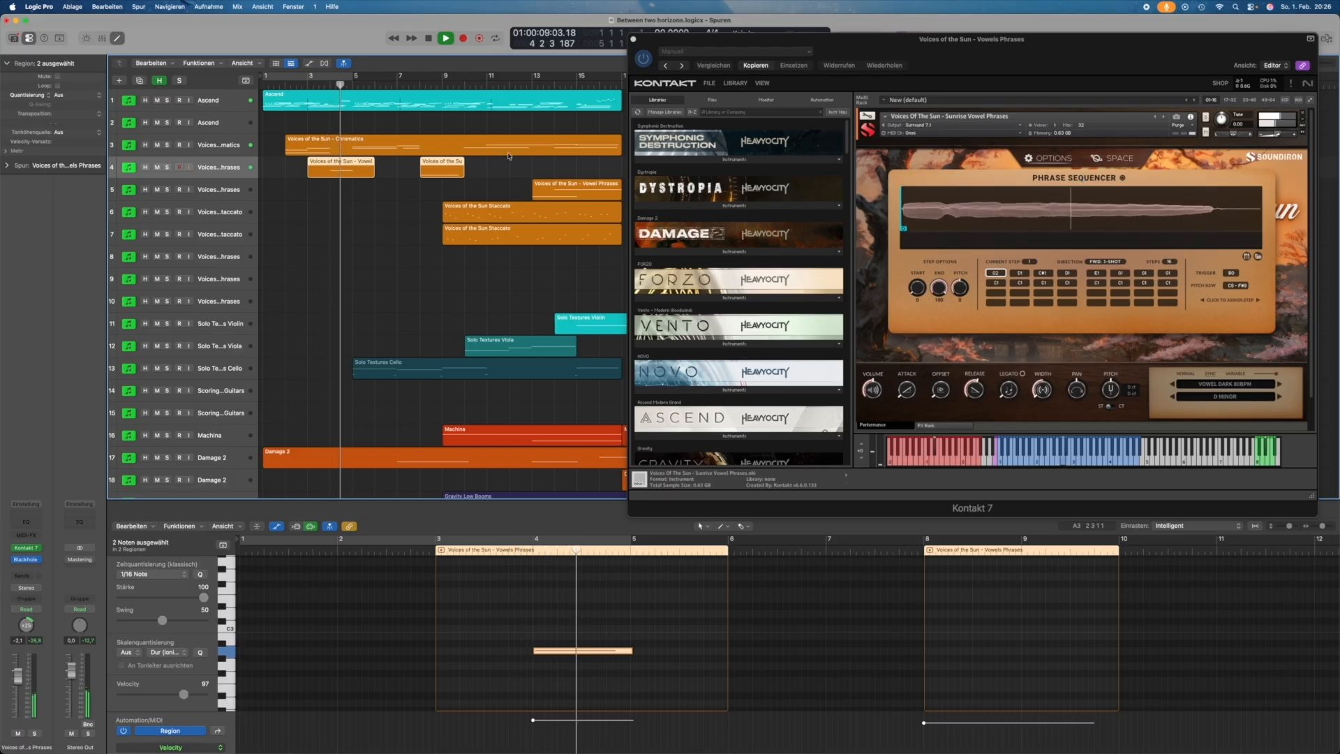
{"action": "left_click", "coordinate": [203, 146]}
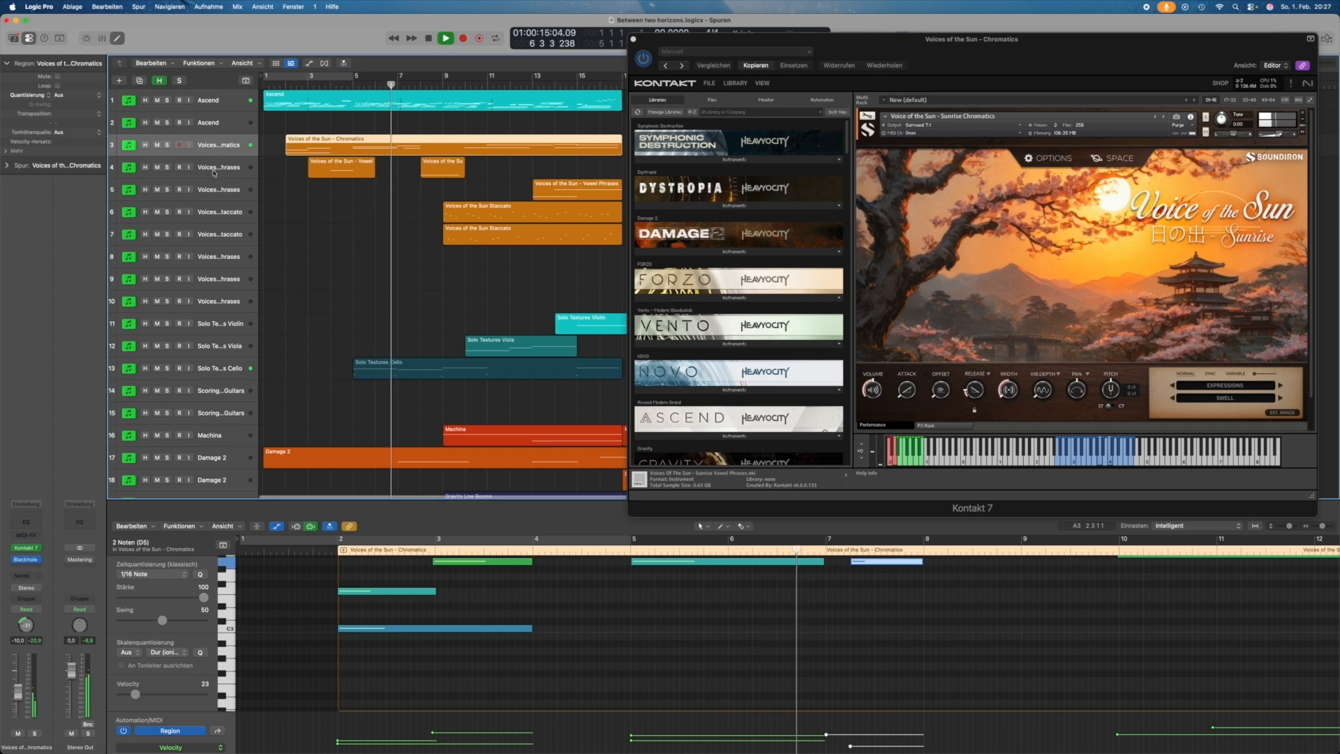
{"action": "left_click", "coordinate": [214, 173]}
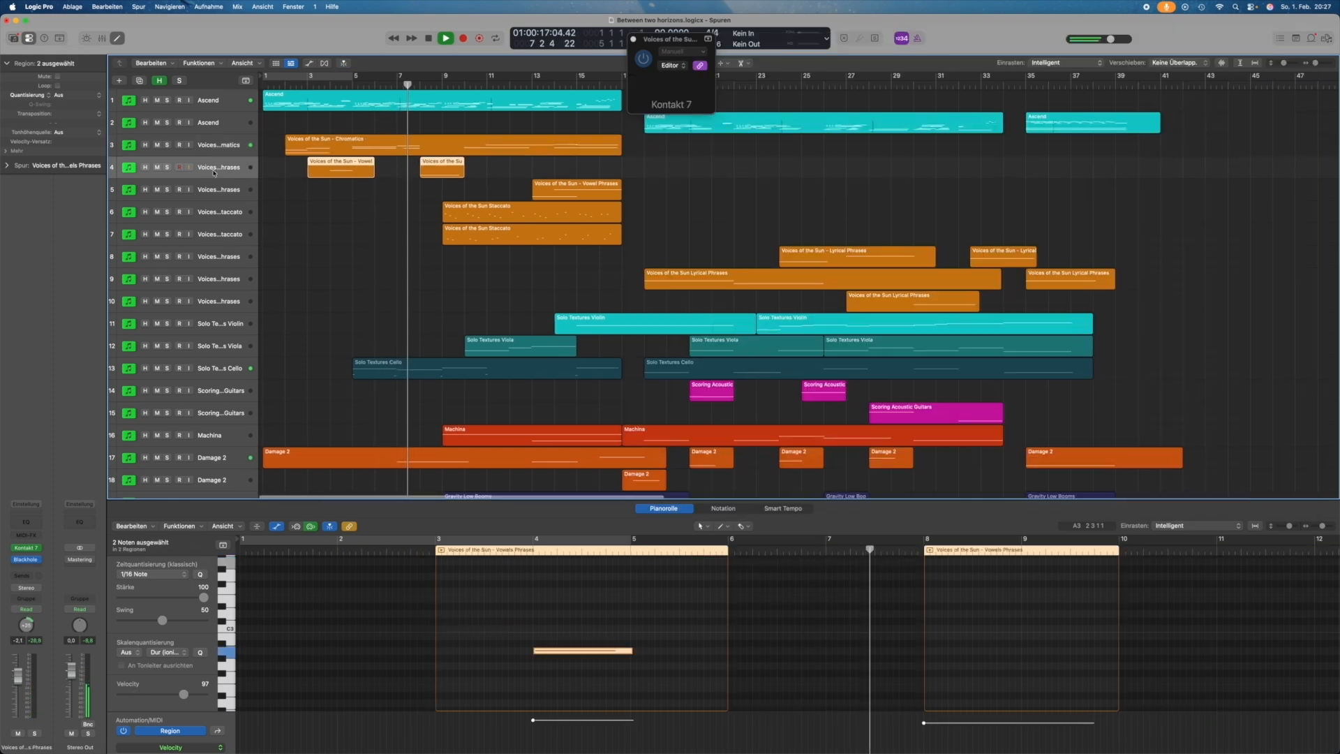
{"action": "left_click", "coordinate": [1108, 158]}
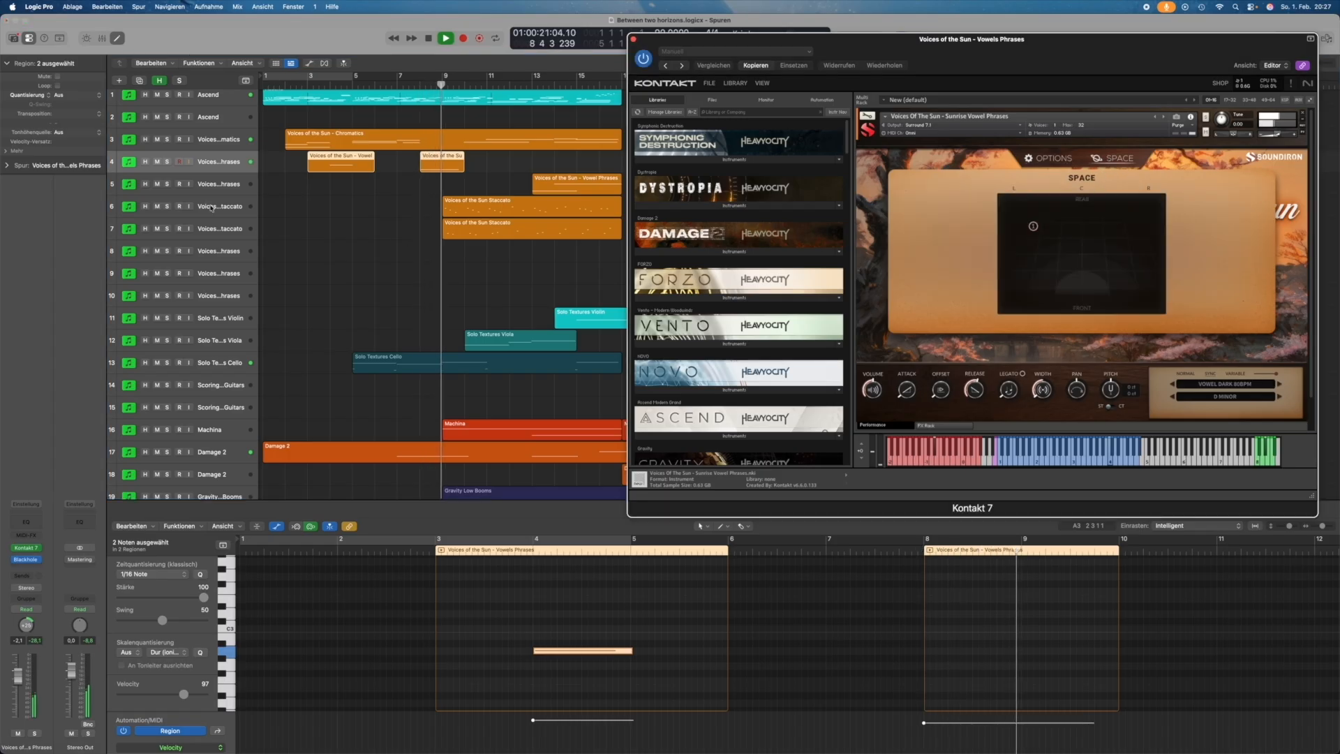
Step: Check the Staccato instrument, then switch to track 5's Vowel Phrases instrument
{"action": "left_click", "coordinate": [211, 208]}
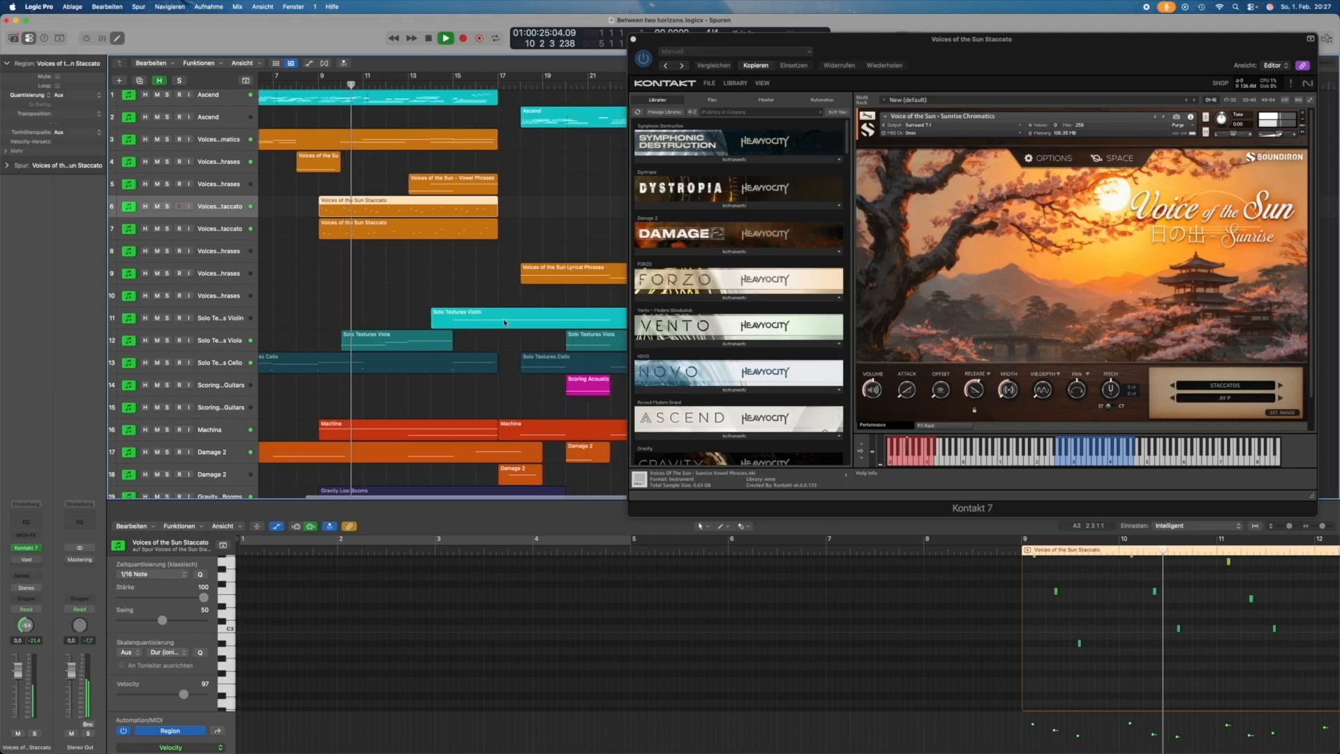
{"action": "left_click", "coordinate": [212, 186]}
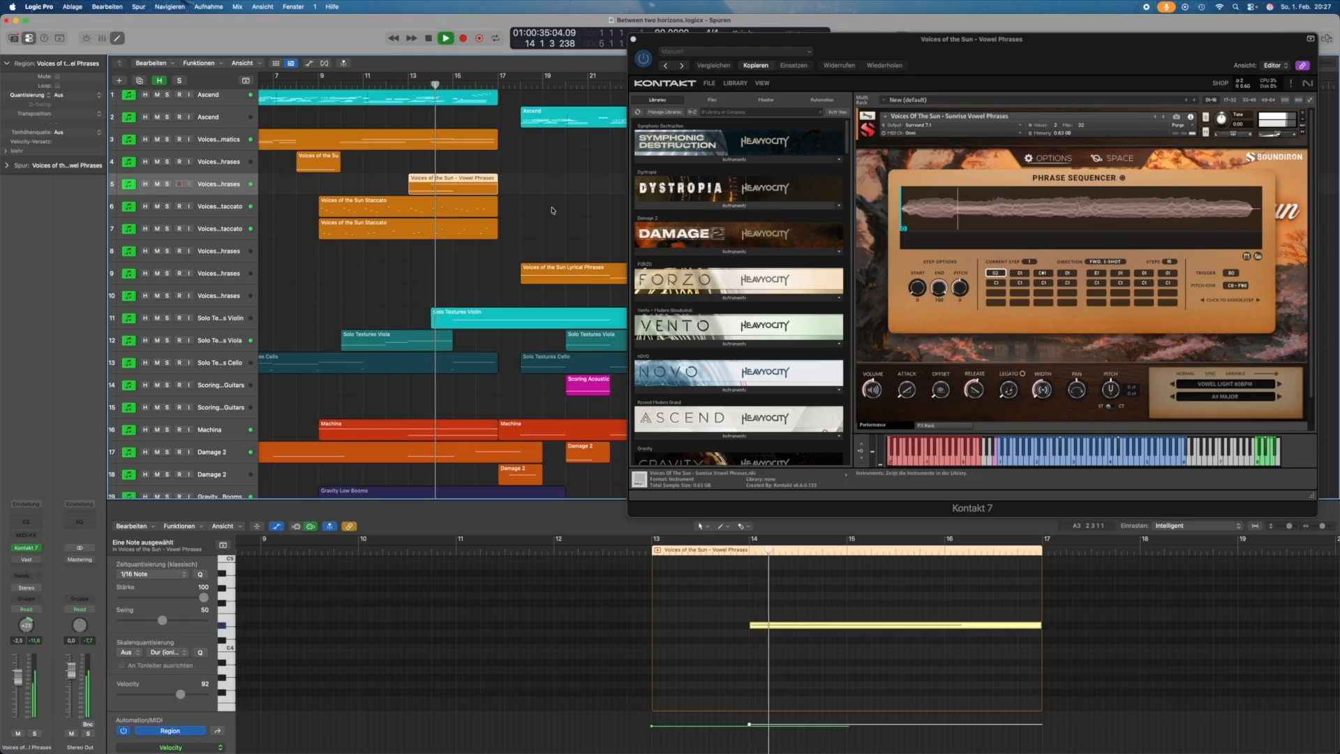
{"action": "scroll", "coordinate": [401, 294], "scroll_direction": "right", "scroll_amount": 5}
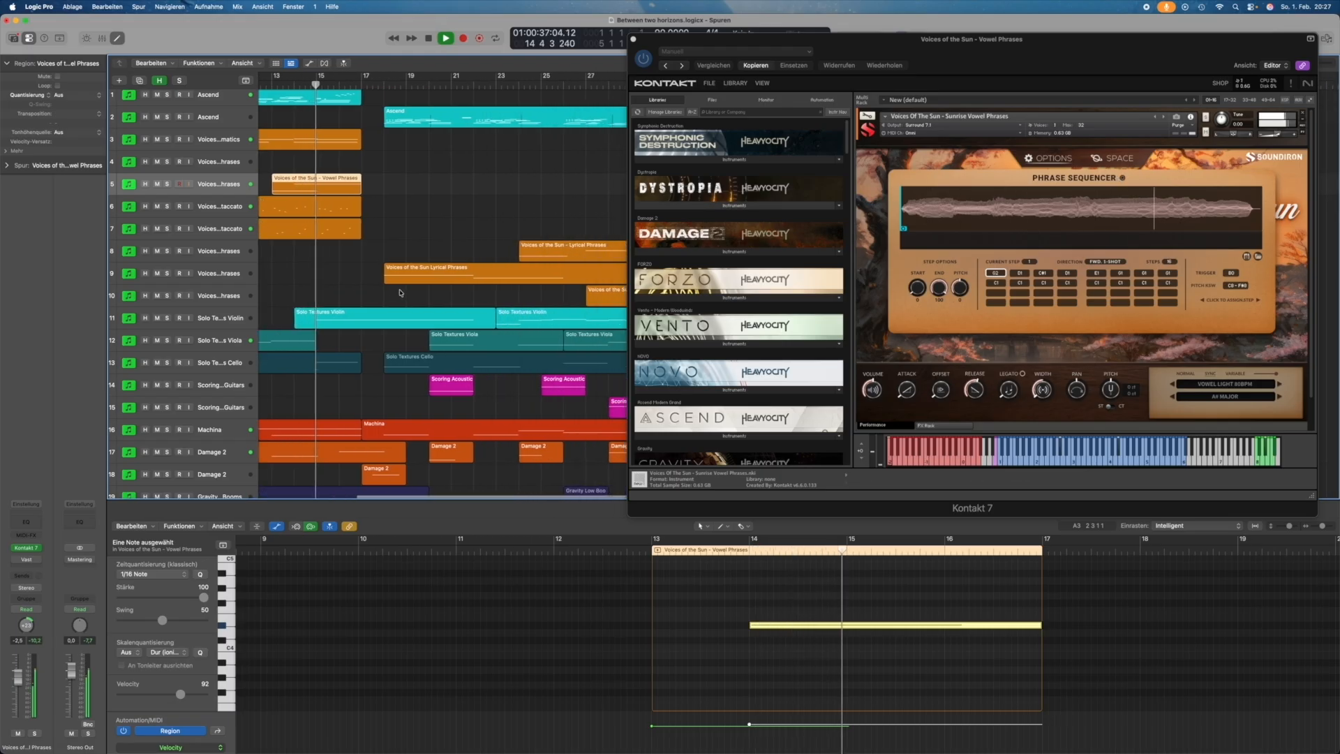
Step: Check track 9's Lyrical Phrases Space panel and phrase sequencer, then switch to track 8's
{"action": "scroll", "coordinate": [400, 292], "scroll_direction": "down", "scroll_amount": 1}
{"action": "scroll", "coordinate": [400, 292], "scroll_direction": "down", "scroll_amount": 1}
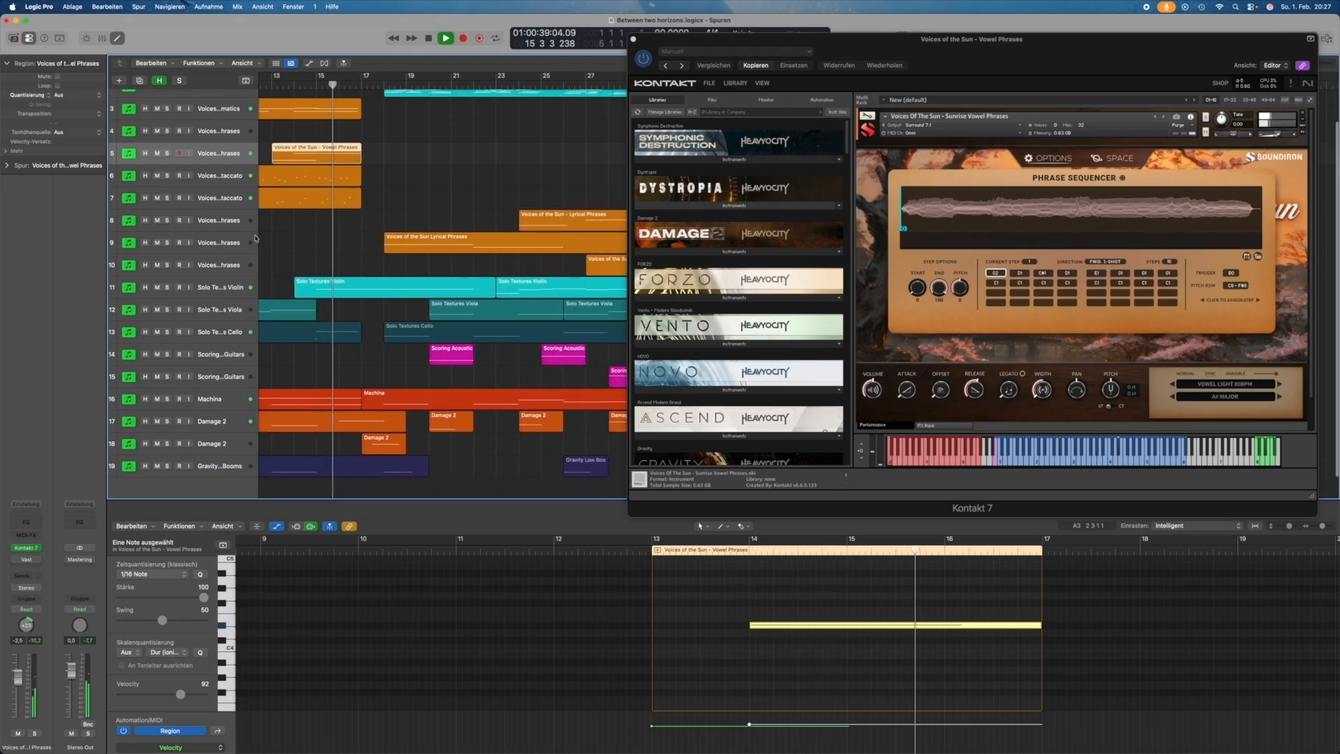
{"action": "left_click", "coordinate": [207, 247]}
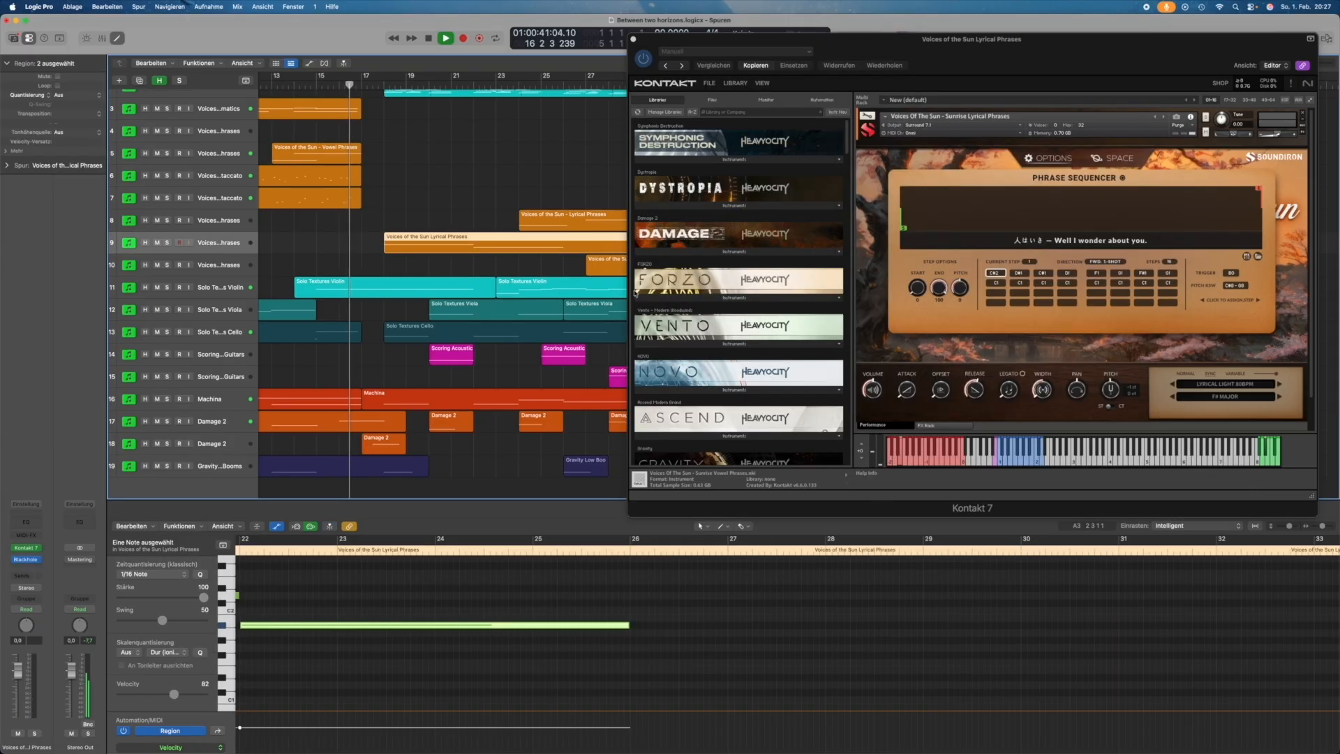
{"action": "left_click", "coordinate": [1115, 159]}
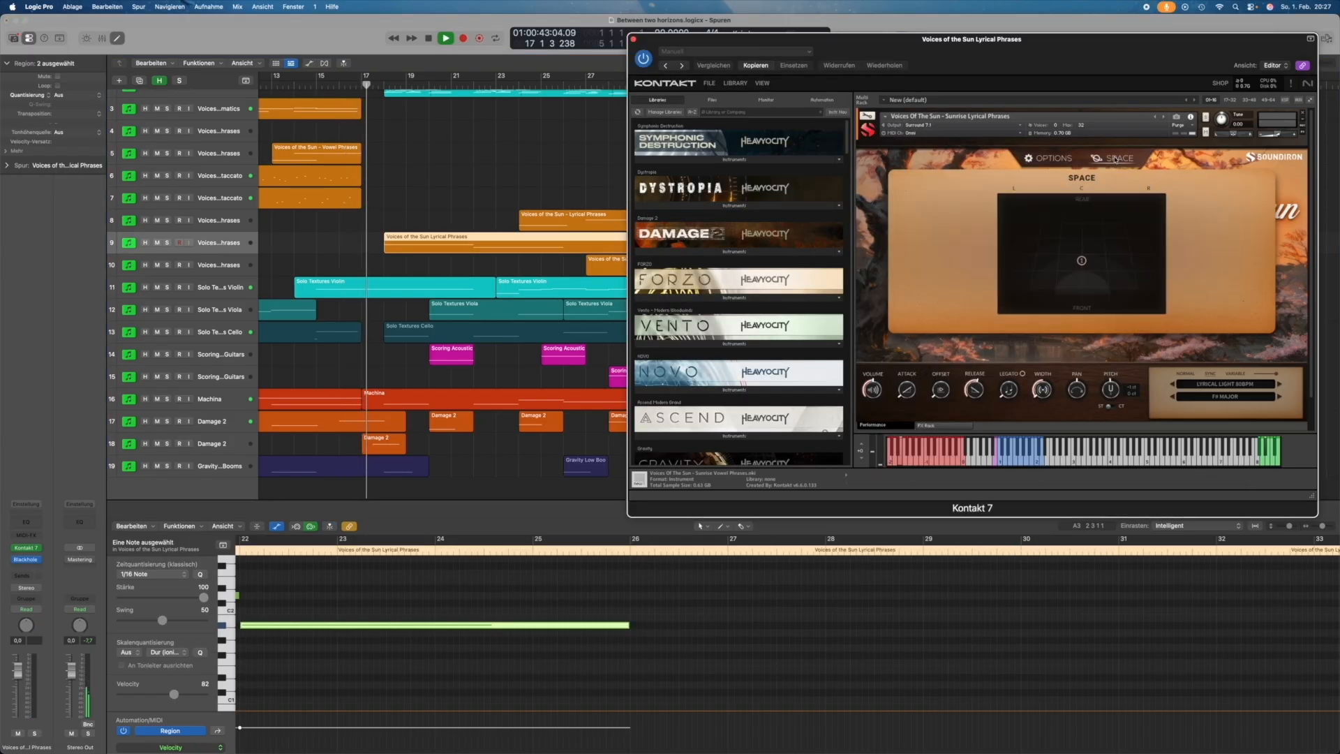
{"action": "left_click", "coordinate": [1053, 158]}
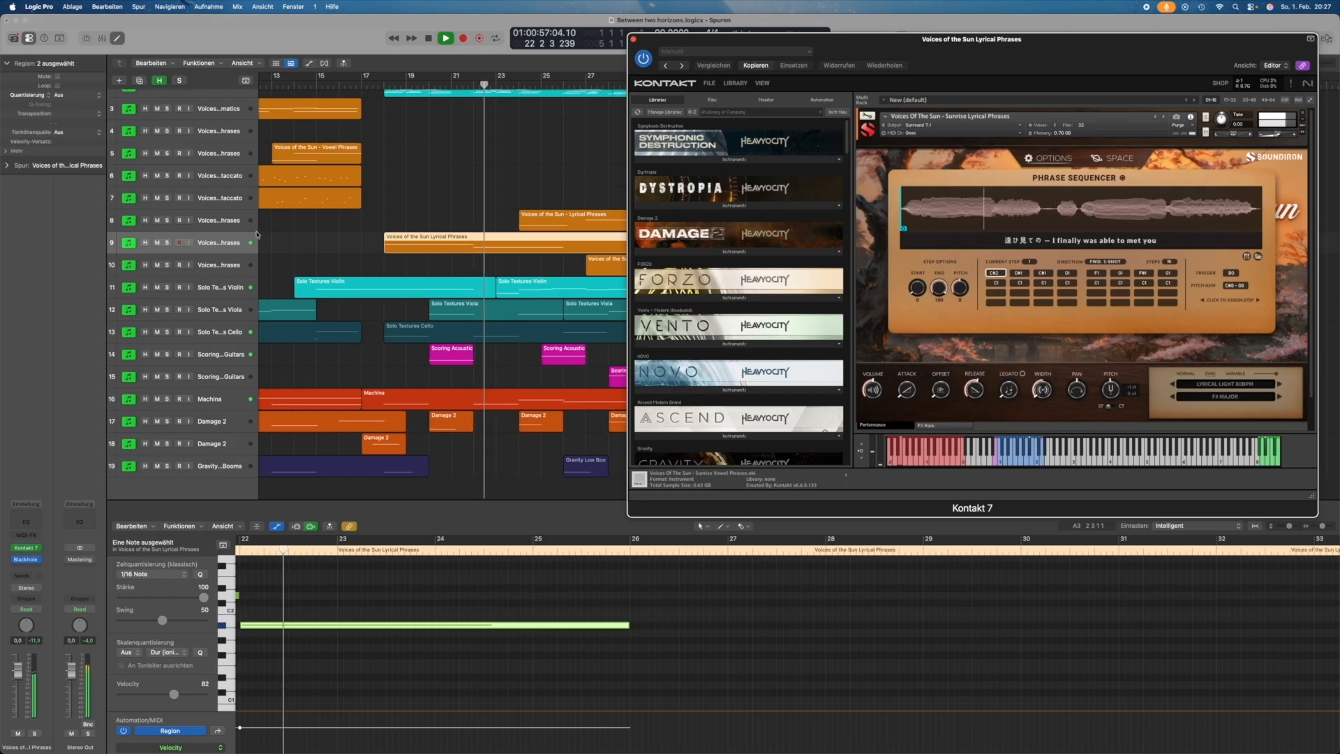
{"action": "scroll", "coordinate": [211, 224], "scroll_direction": "left", "scroll_amount": 1}
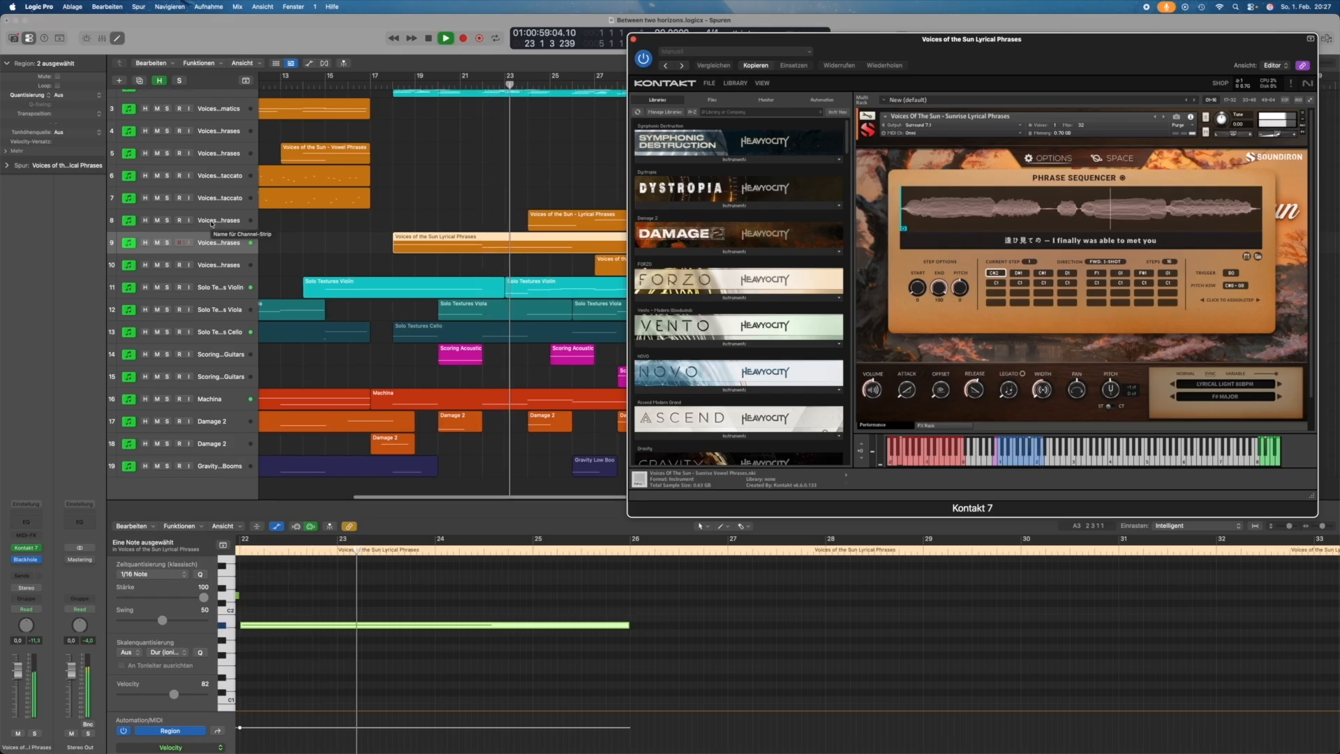
{"action": "left_click", "coordinate": [210, 224]}
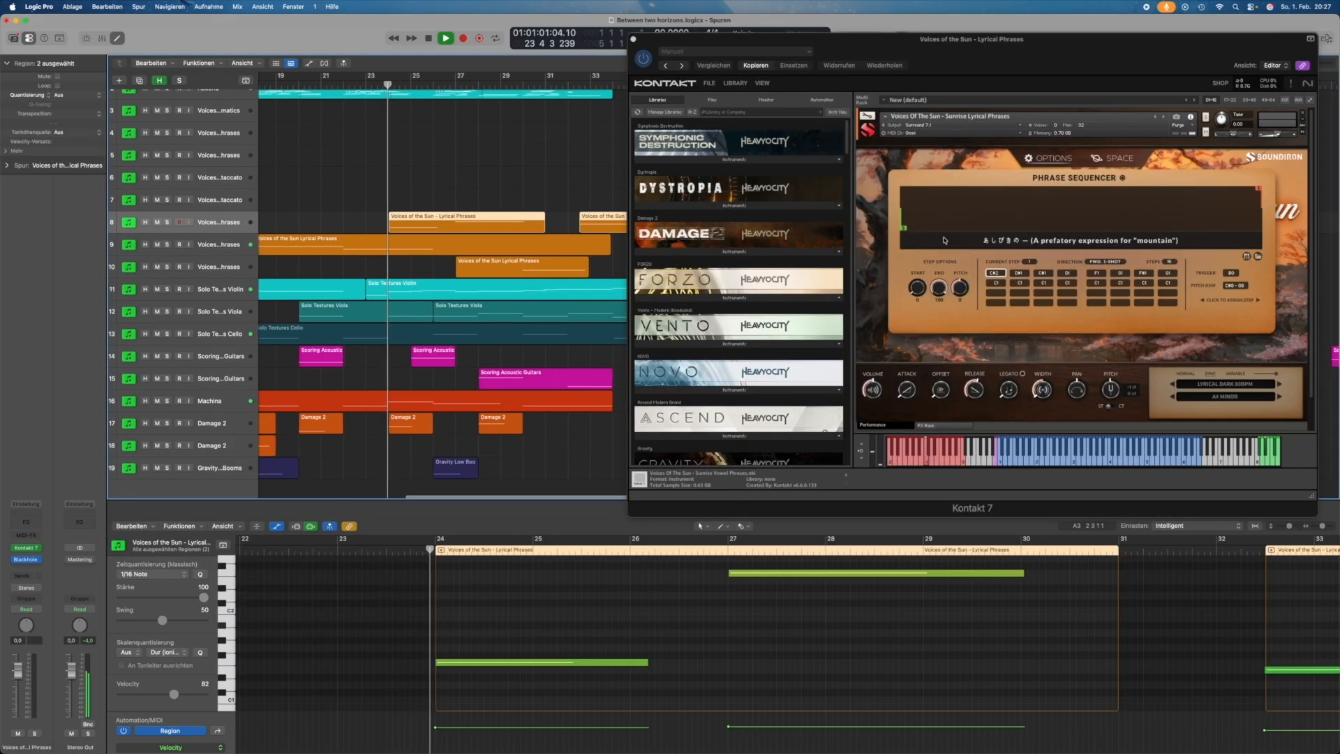
Step: Hide the phrase sequencer options and audition the Kontakt instruments on tracks 10, 8 and 9
{"action": "left_click", "coordinate": [1052, 159]}
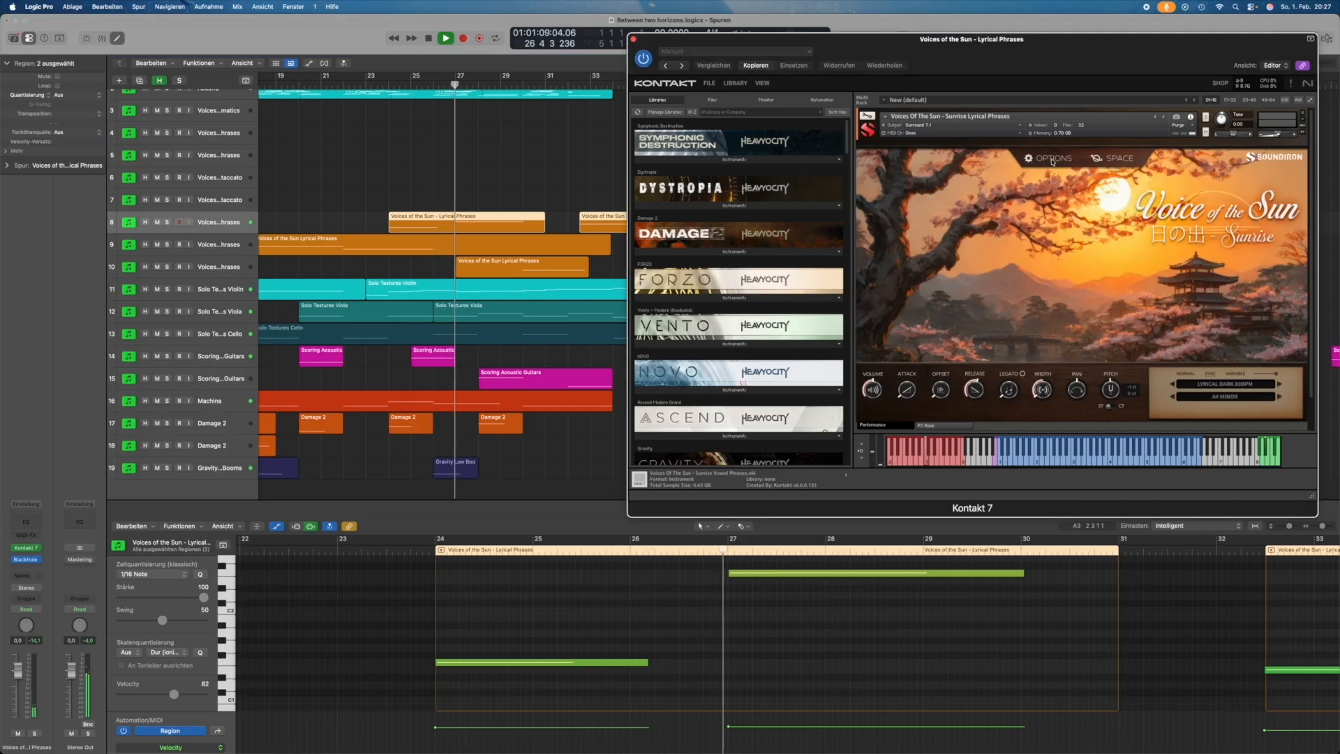
{"action": "left_click", "coordinate": [208, 271]}
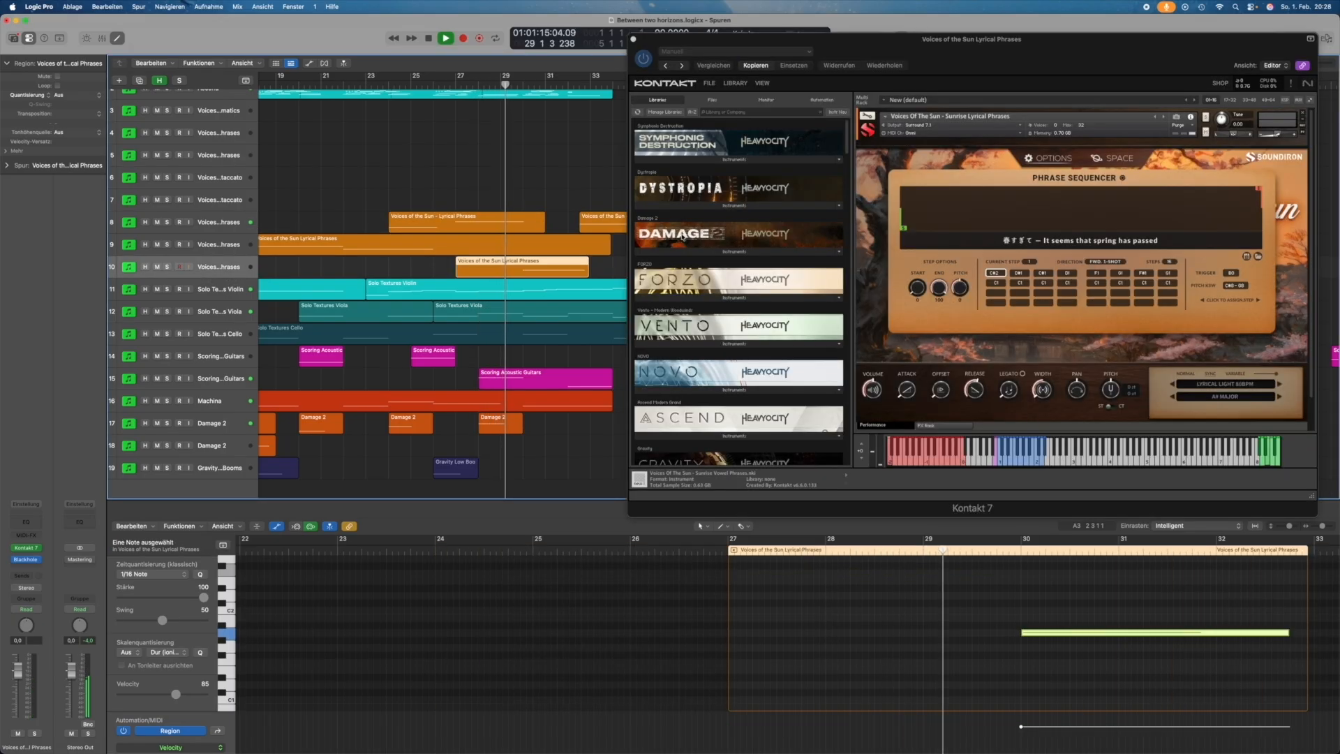
{"action": "scroll", "coordinate": [559, 249], "scroll_direction": "right", "scroll_amount": 5}
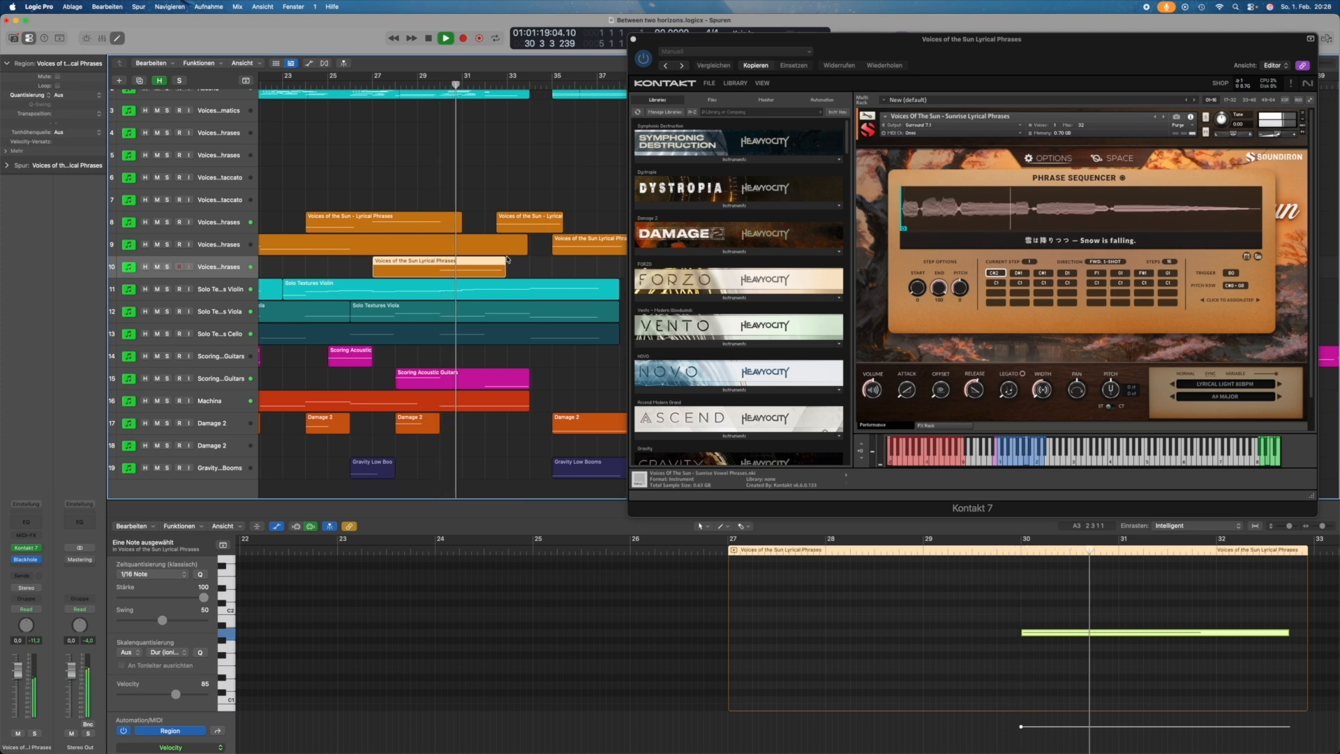
{"action": "scroll", "coordinate": [500, 260], "scroll_direction": "right", "scroll_amount": 3}
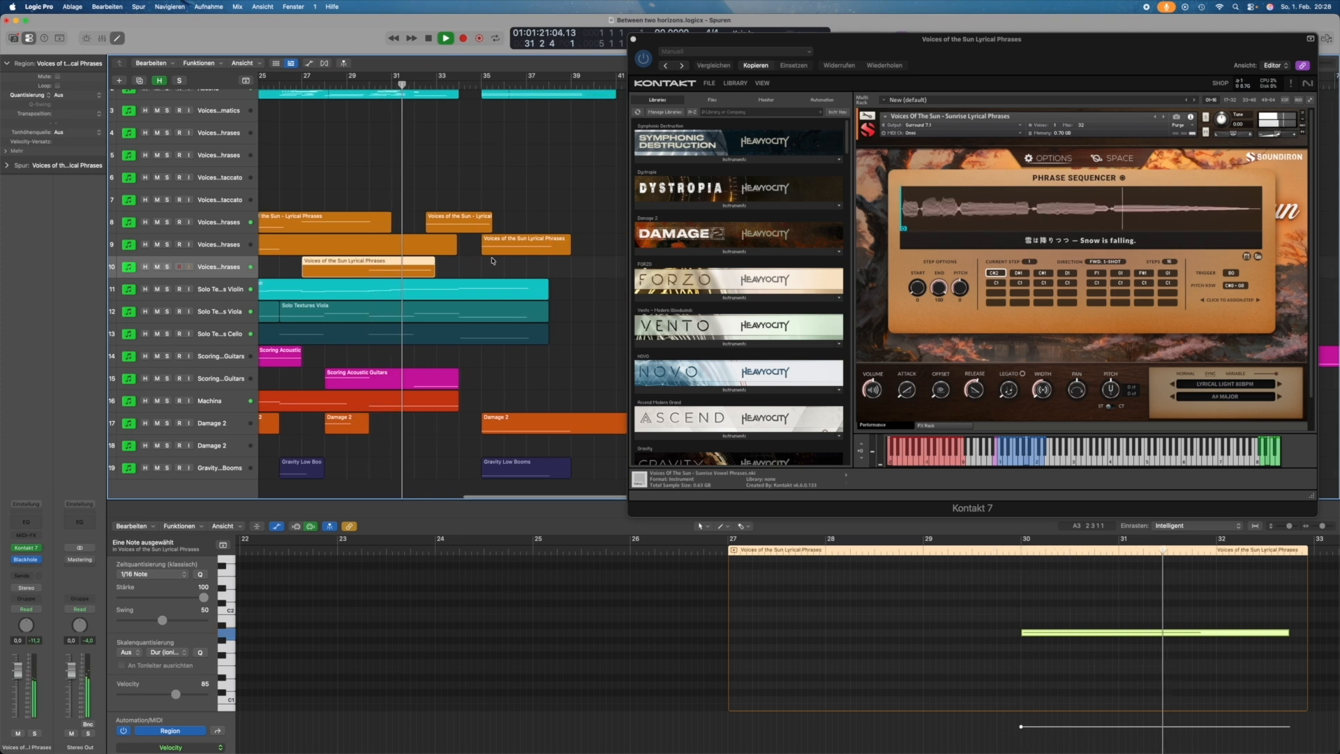
{"action": "left_click", "coordinate": [211, 222]}
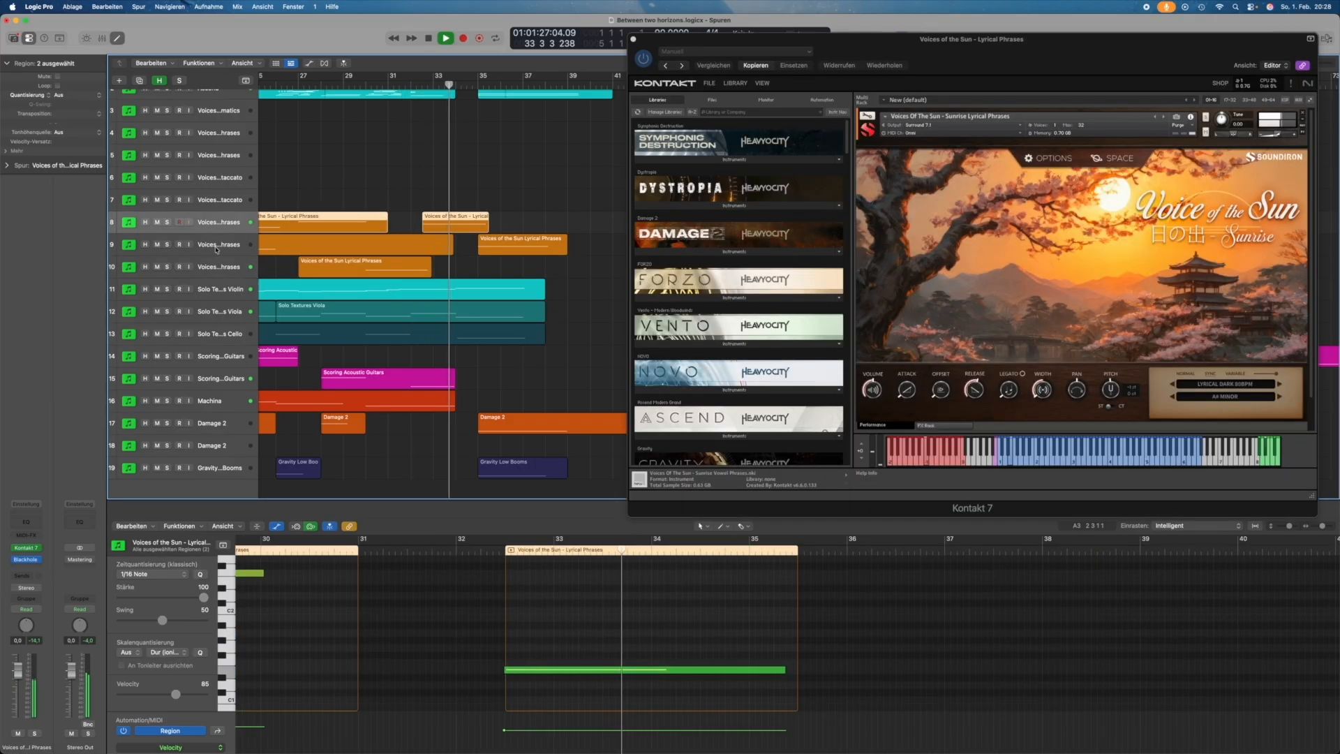
{"action": "left_click", "coordinate": [216, 245]}
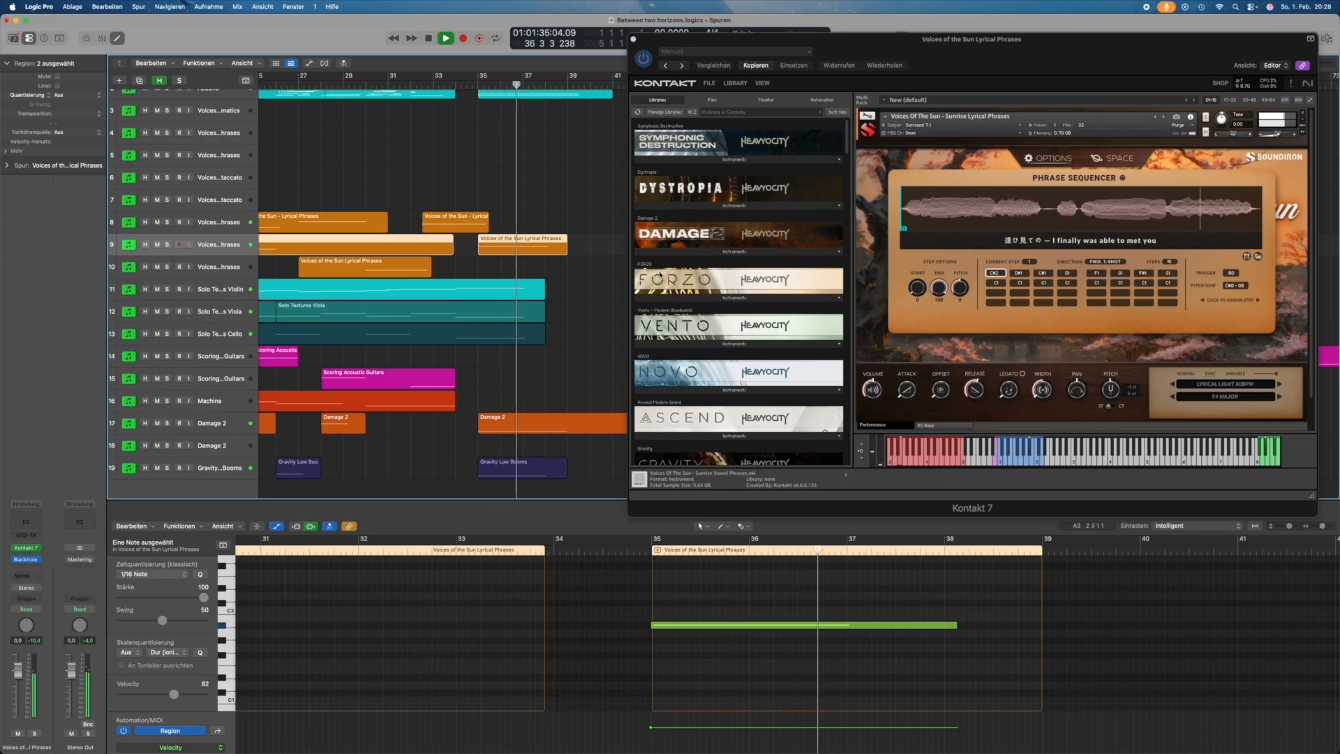
Step: Show the Ascend region's notes from track 2 in the Piano Roll editor
{"action": "scroll", "coordinate": [513, 300], "scroll_direction": "right", "scroll_amount": 5}
{"action": "scroll", "coordinate": [508, 244], "scroll_direction": "up", "scroll_amount": 2}
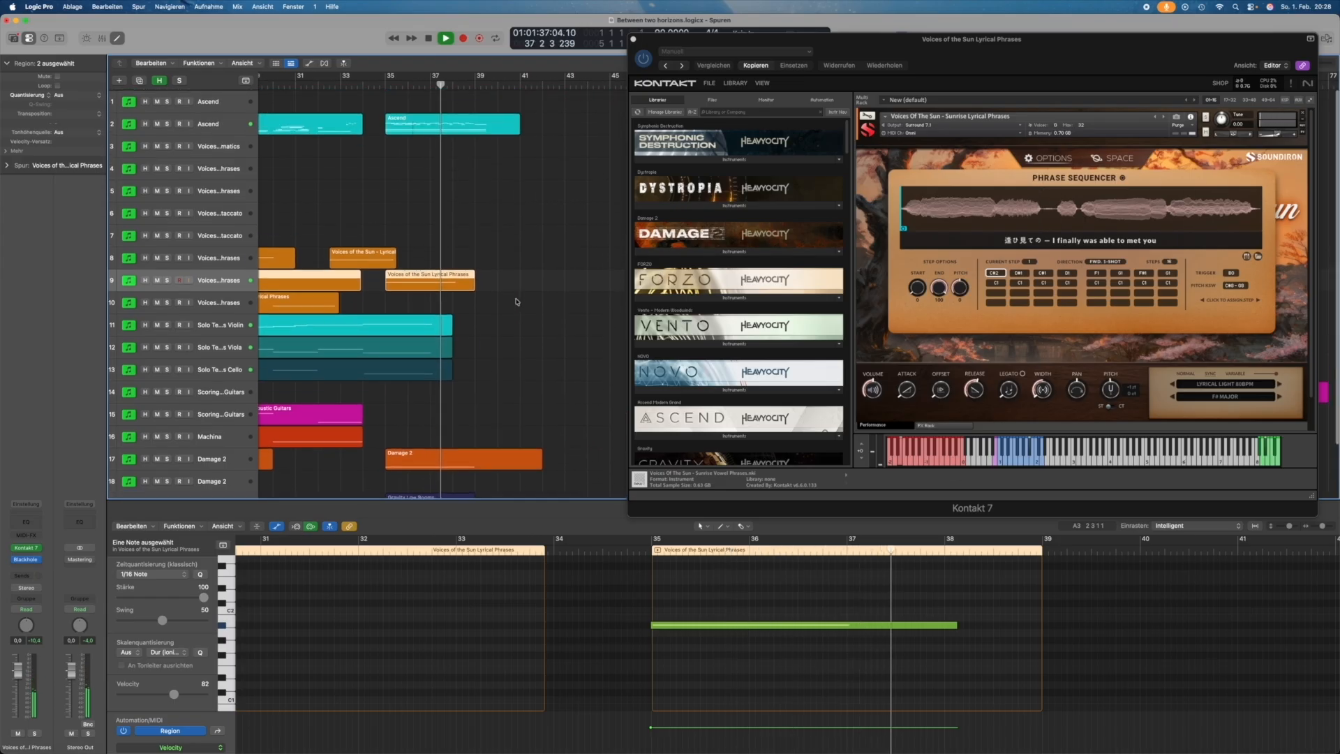
{"action": "left_click", "coordinate": [482, 123]}
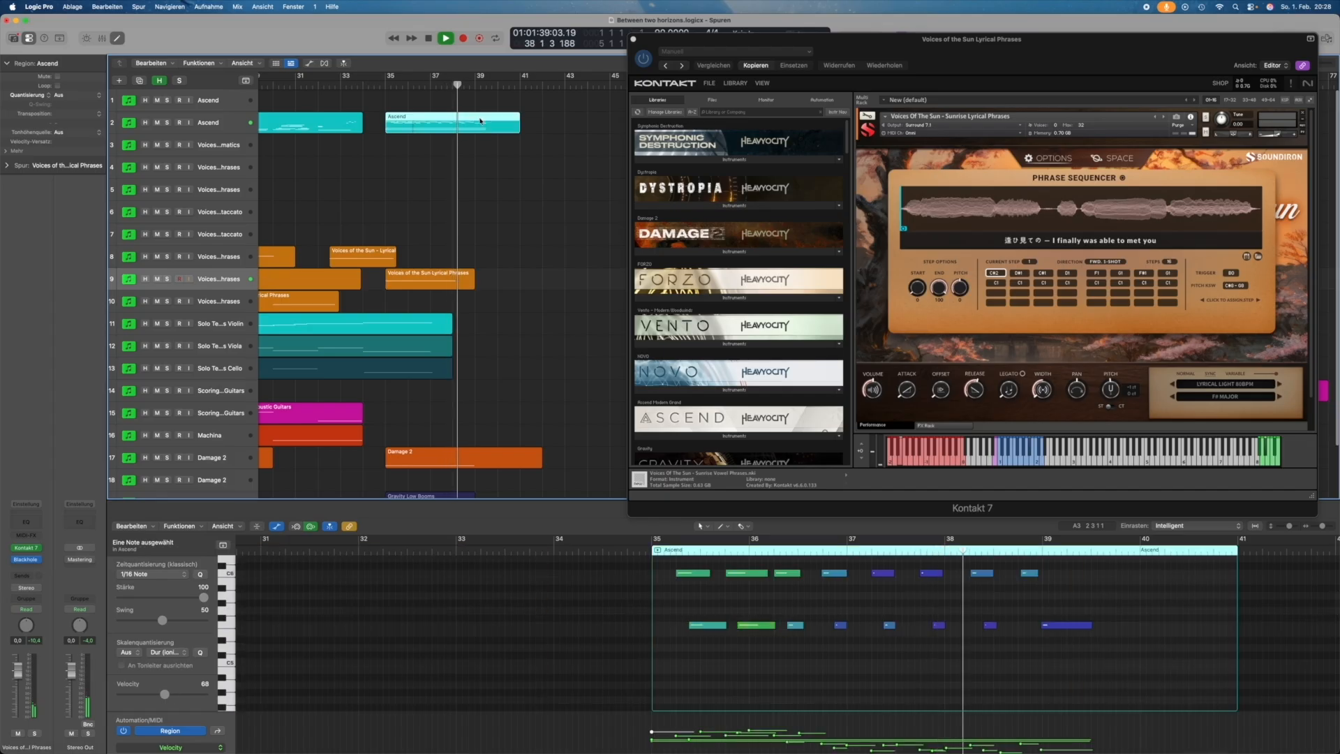
{"action": "scroll", "coordinate": [935, 636], "scroll_direction": "up", "scroll_amount": 3}
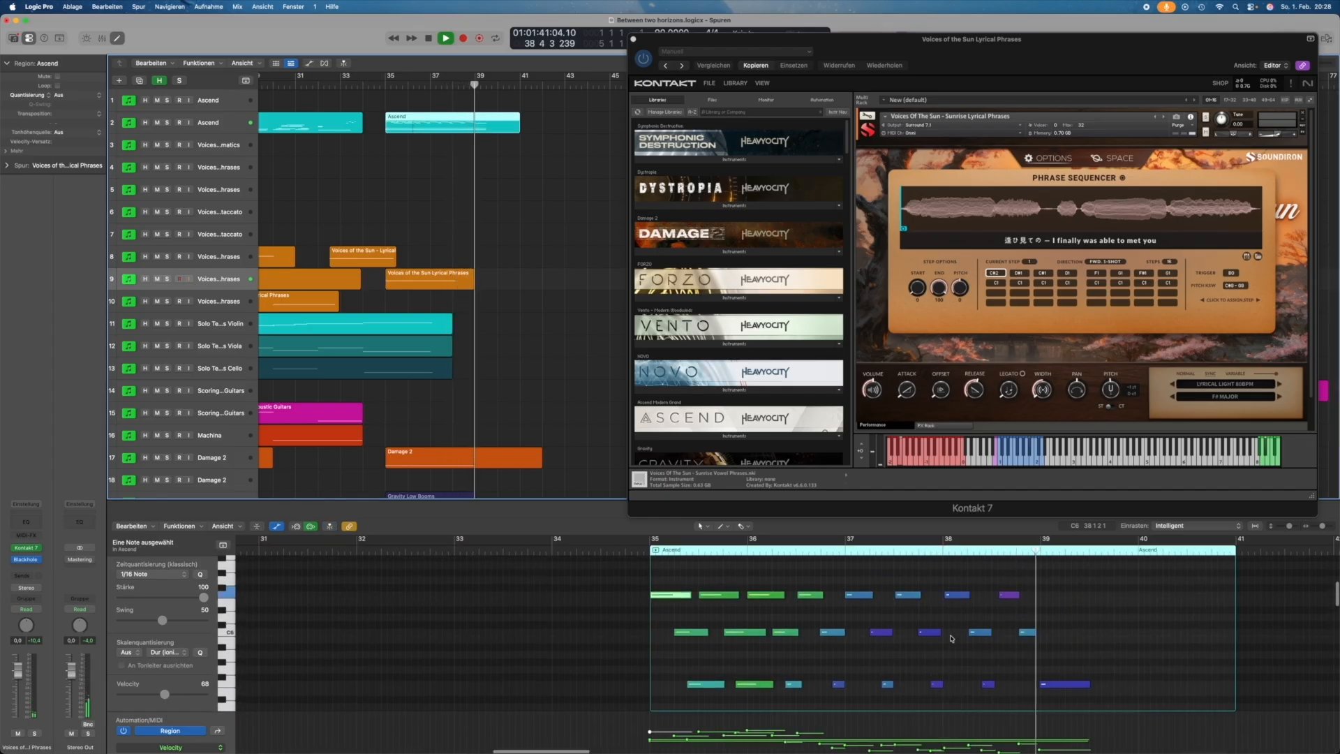